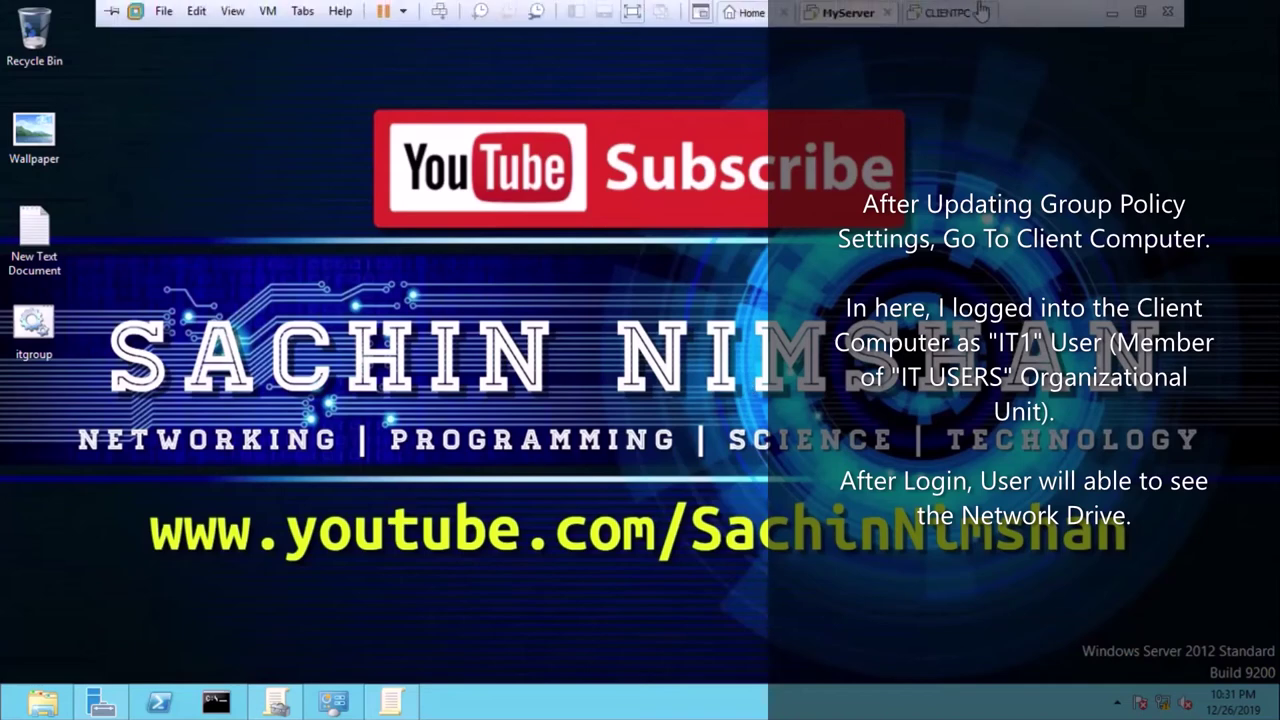
# - Switch to the CLIENTPC virtual machine and log on as NIMSOFT\IT1 with the account password, dismissing the logon notice
pyautogui.click(940, 20)
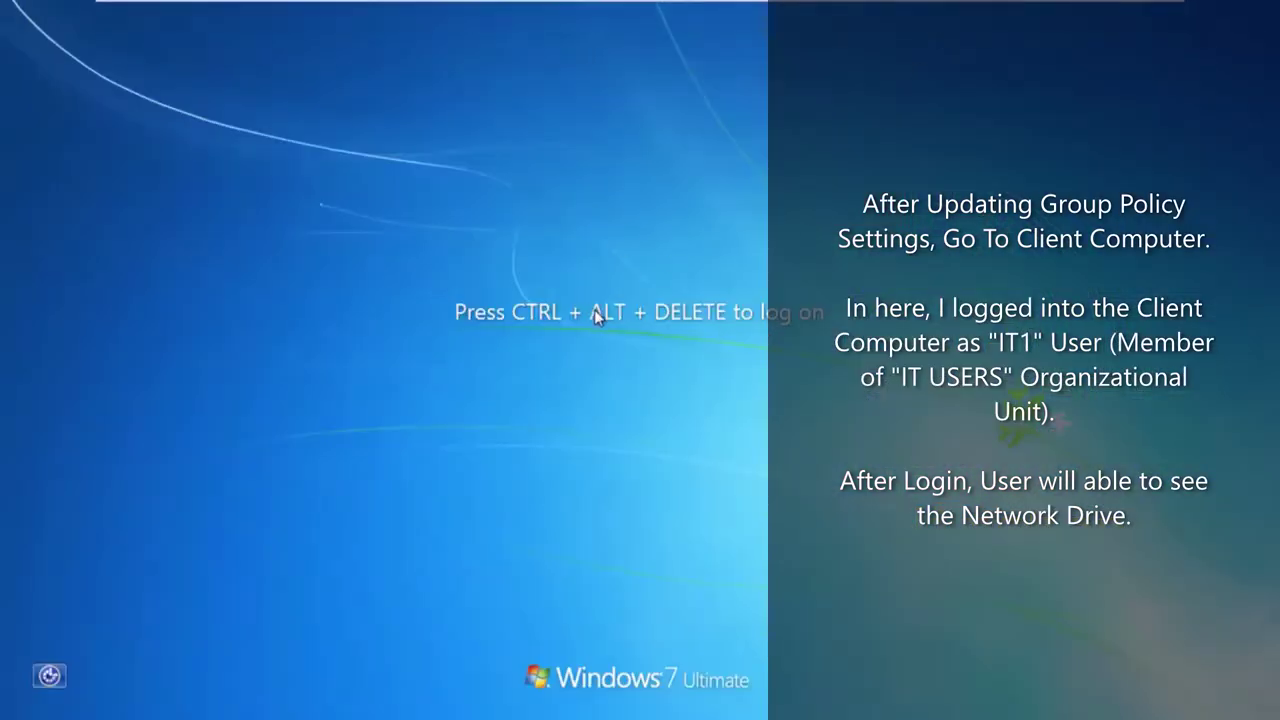
pyautogui.hotkey('ctrl', 'alt', 'Delete')
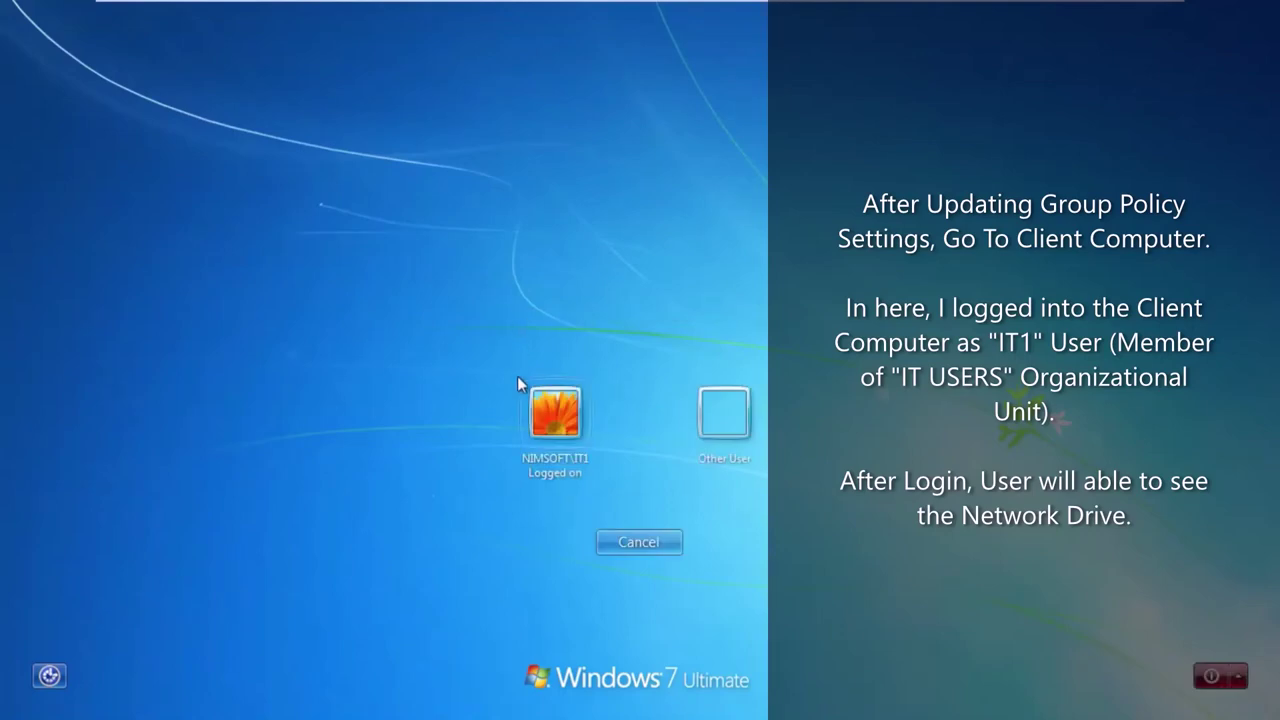
pyautogui.click(557, 412)
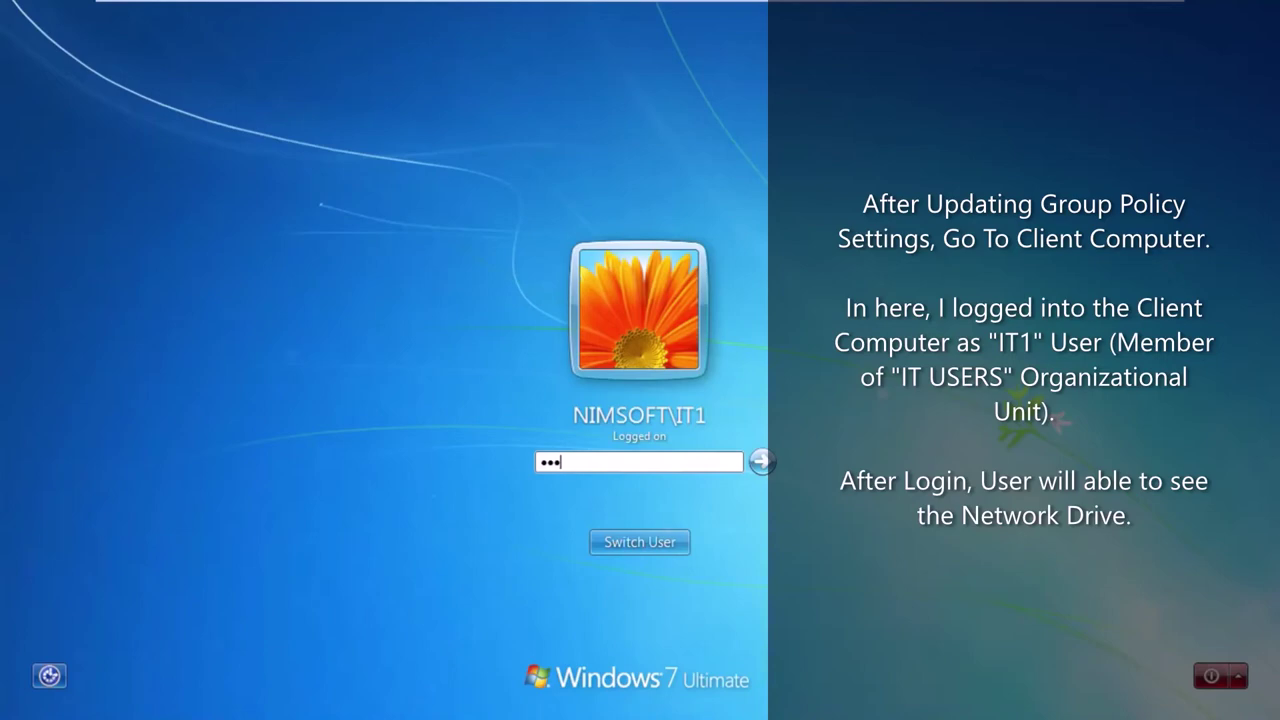
pyautogui.click(762, 461)
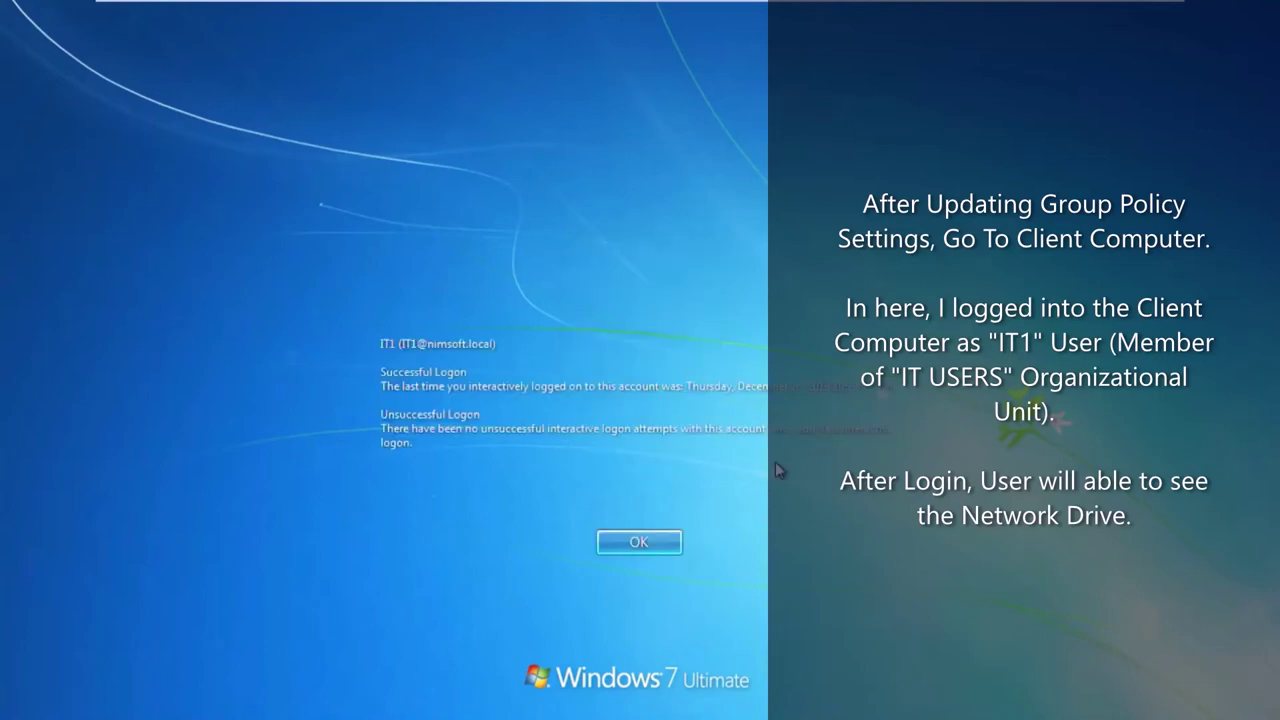
pyautogui.click(640, 542)
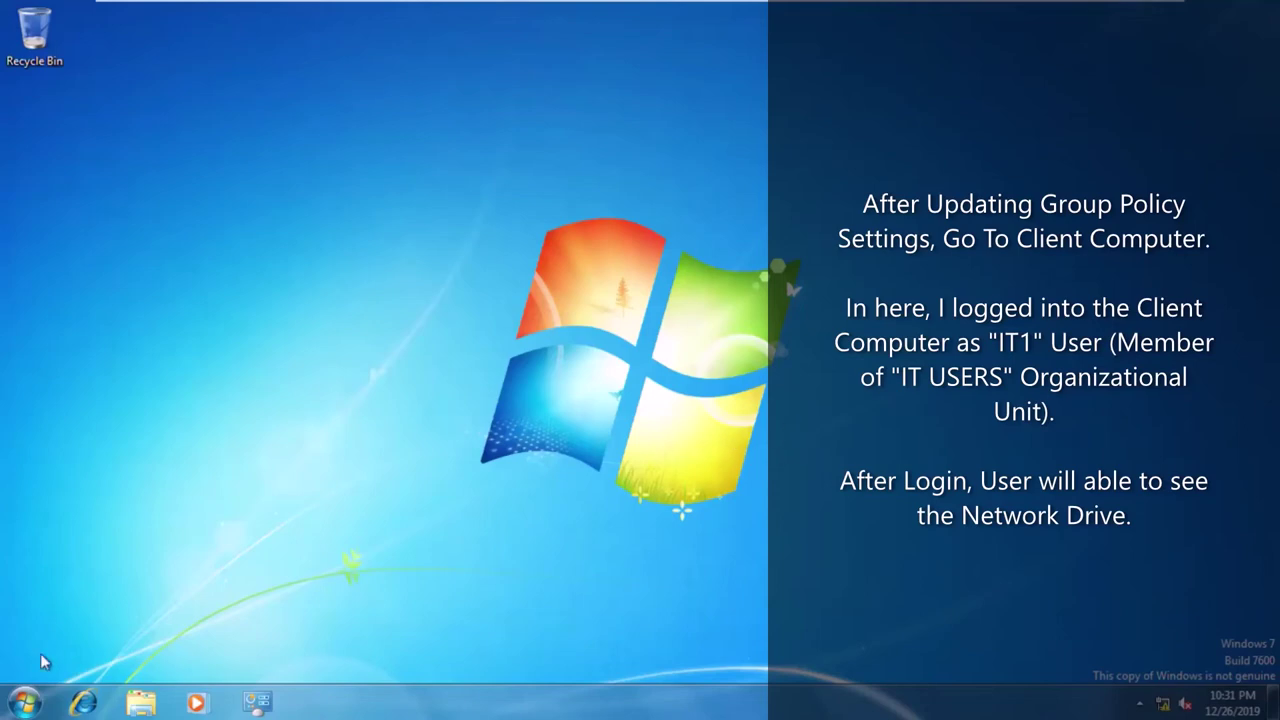
# - Open Computer on the client and check the mapped it_group (K:) network drive
pyautogui.click(24, 702)
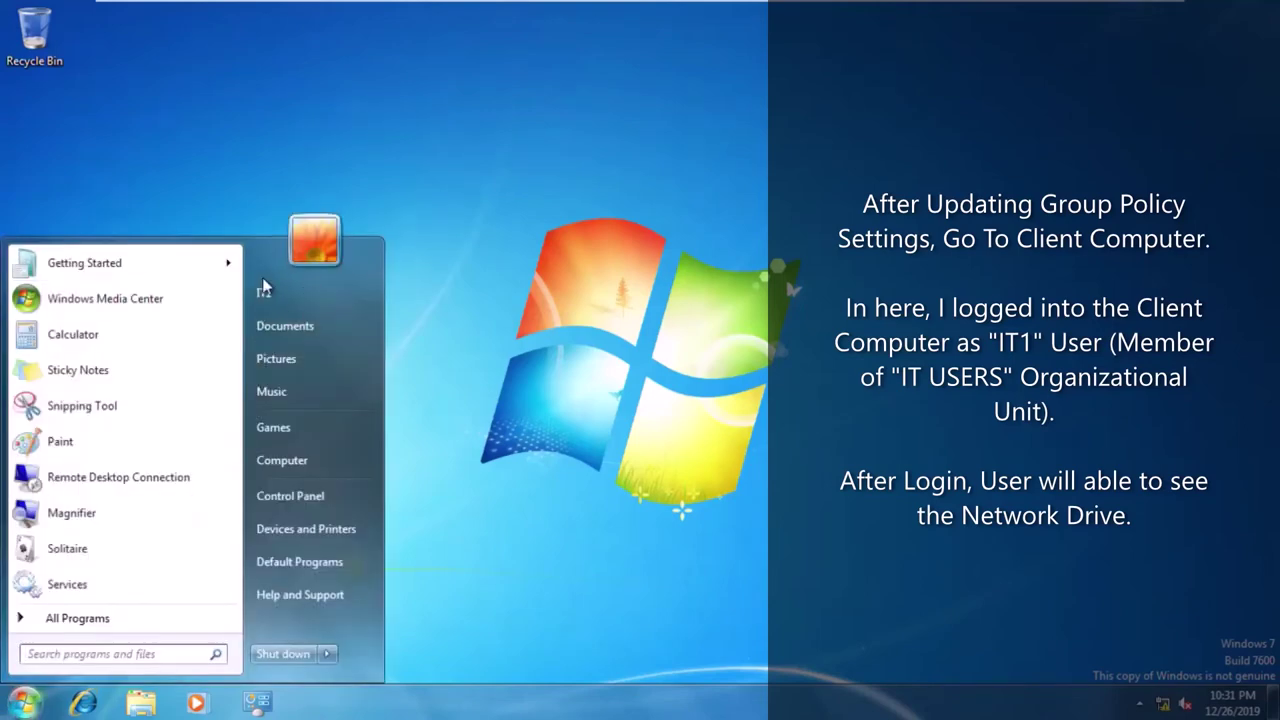
pyautogui.click(298, 468)
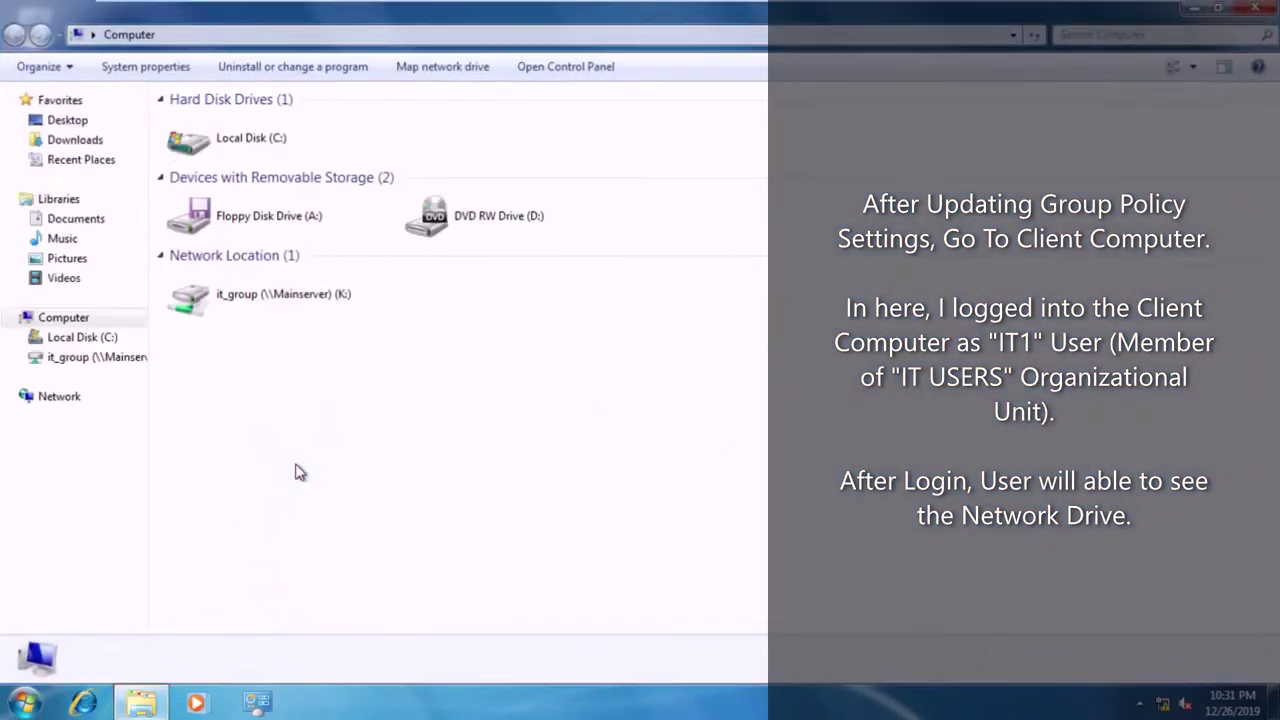
pyautogui.click(276, 306)
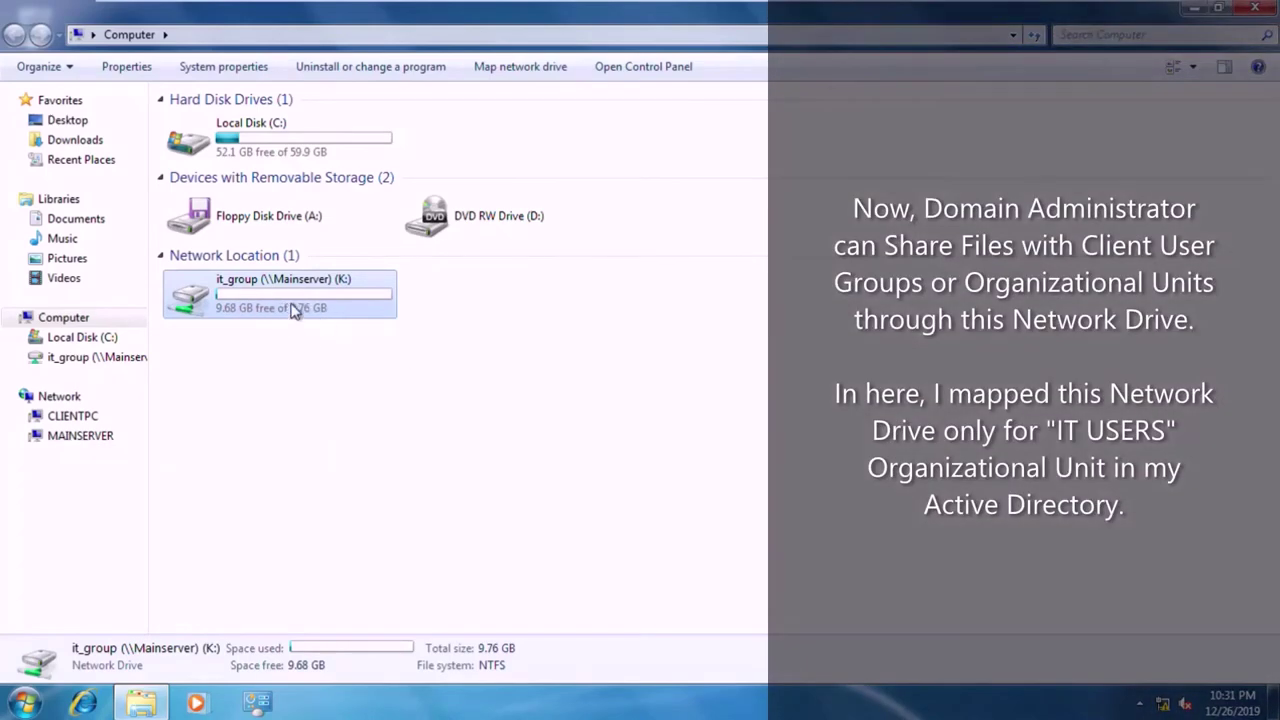
pyautogui.click(497, 352)
# - Switch to the MyServer virtual machine and open the IT_GROUP folder on the Education (F:) drive in a maximized File Explorer window
pyautogui.moveTo(933, 6)
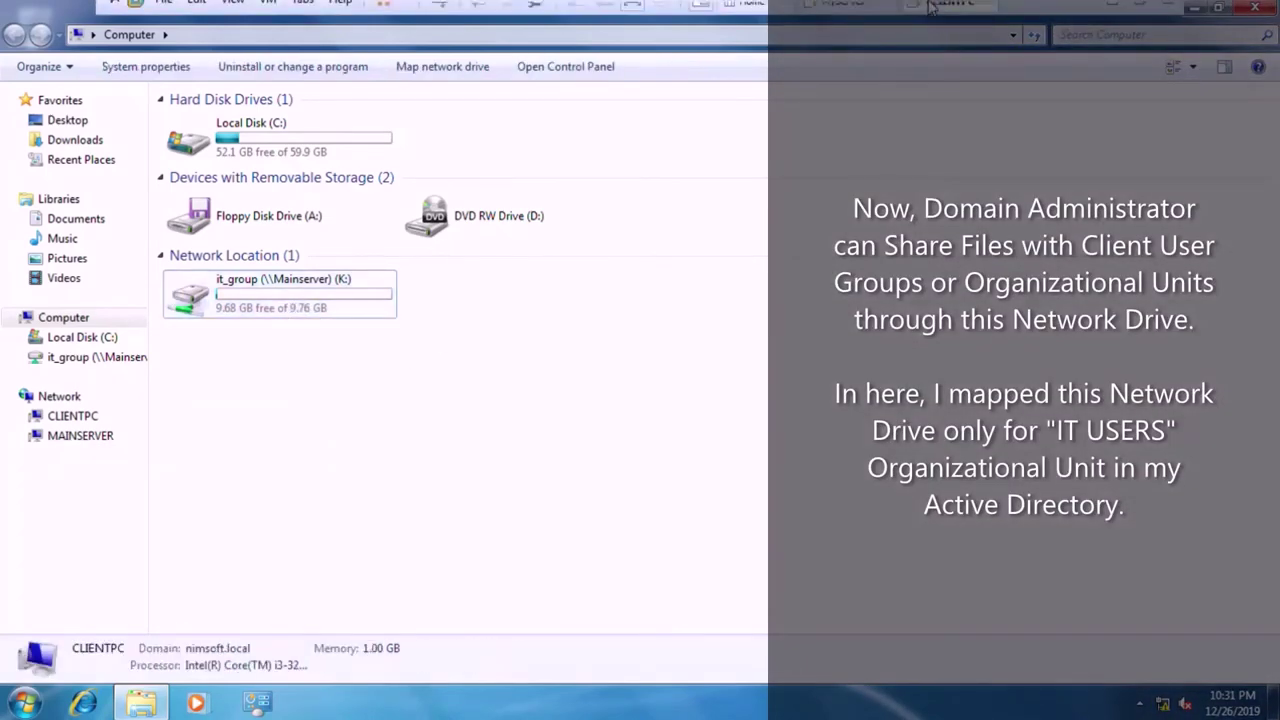
pyautogui.click(840, 16)
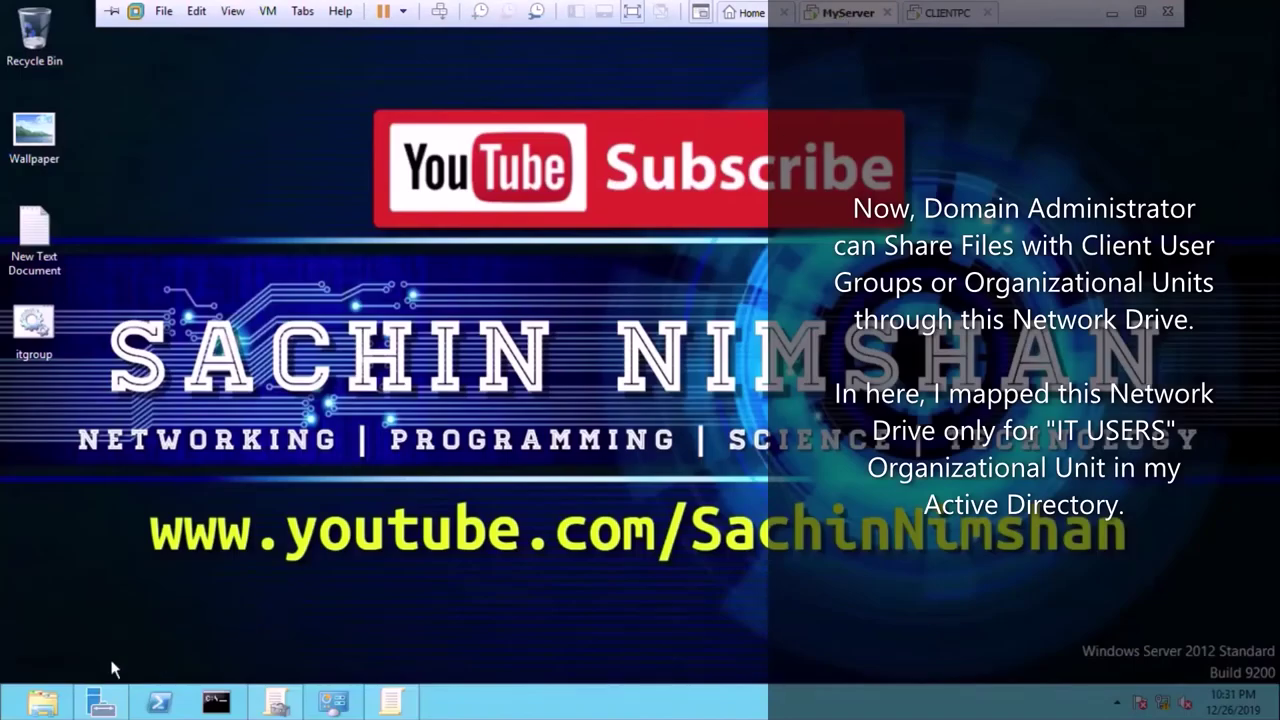
pyautogui.click(42, 703)
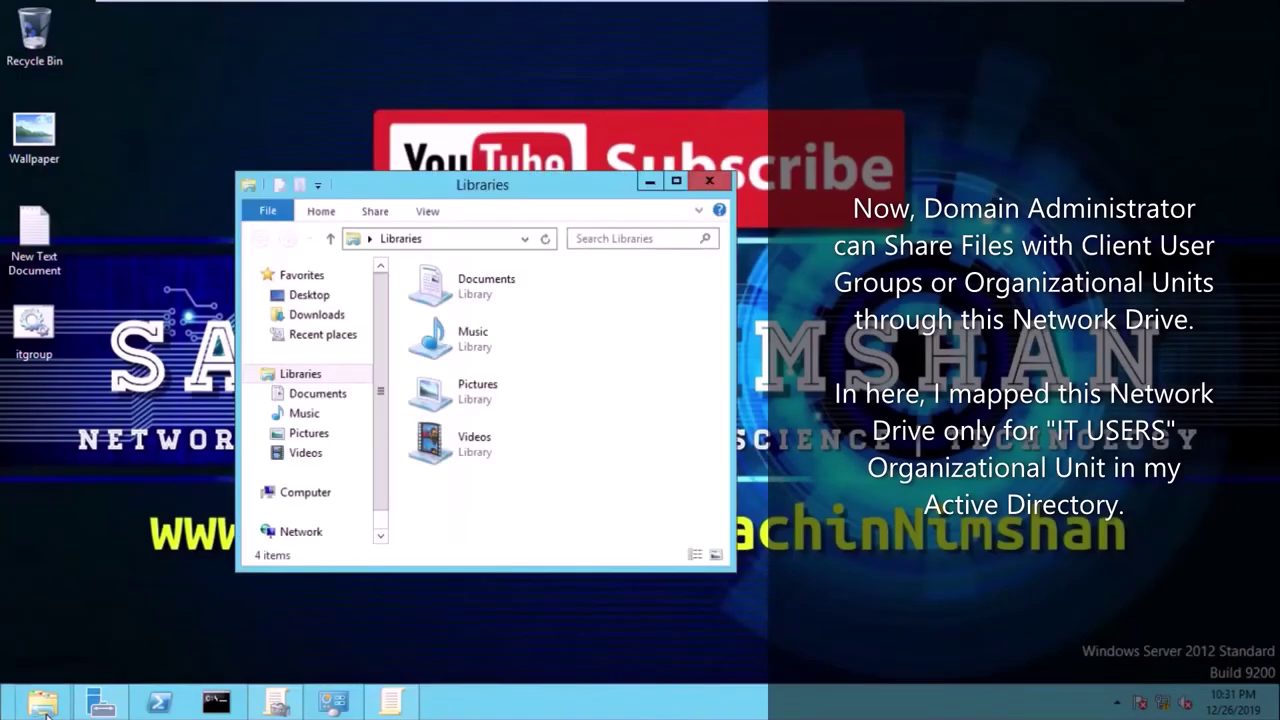
pyautogui.click(676, 181)
pyautogui.click(108, 317)
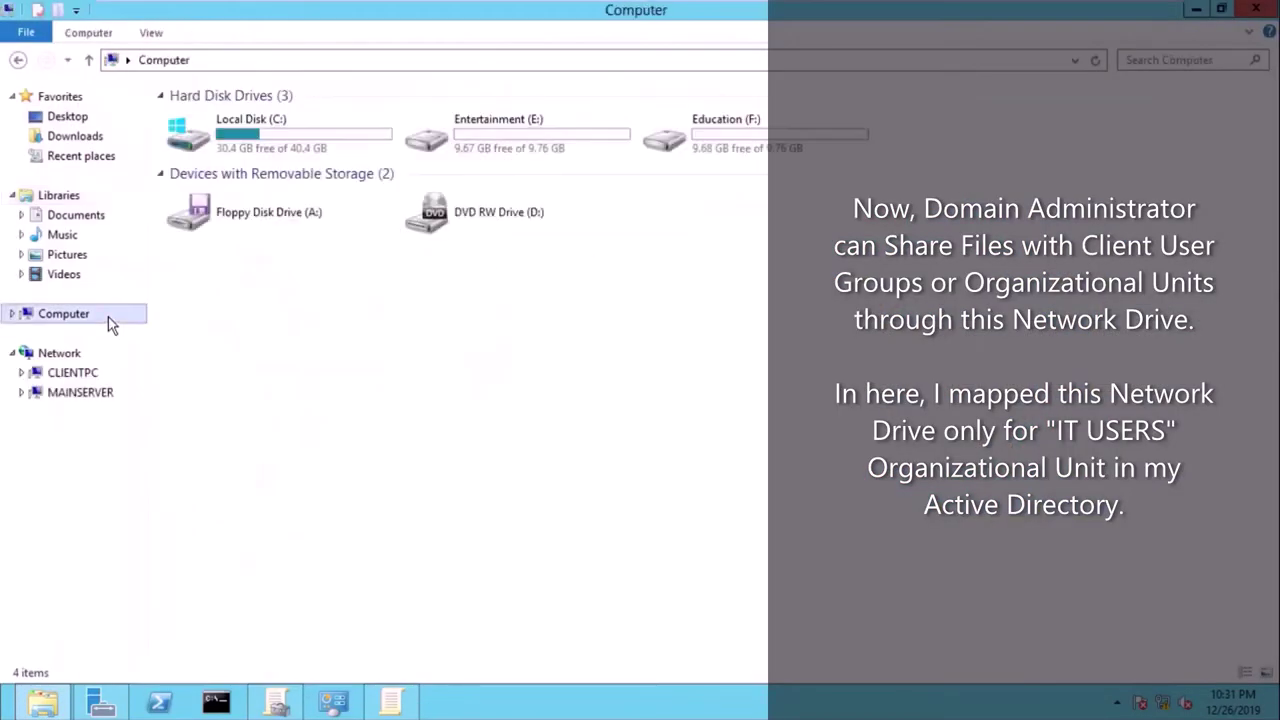
pyautogui.doubleClick(723, 141)
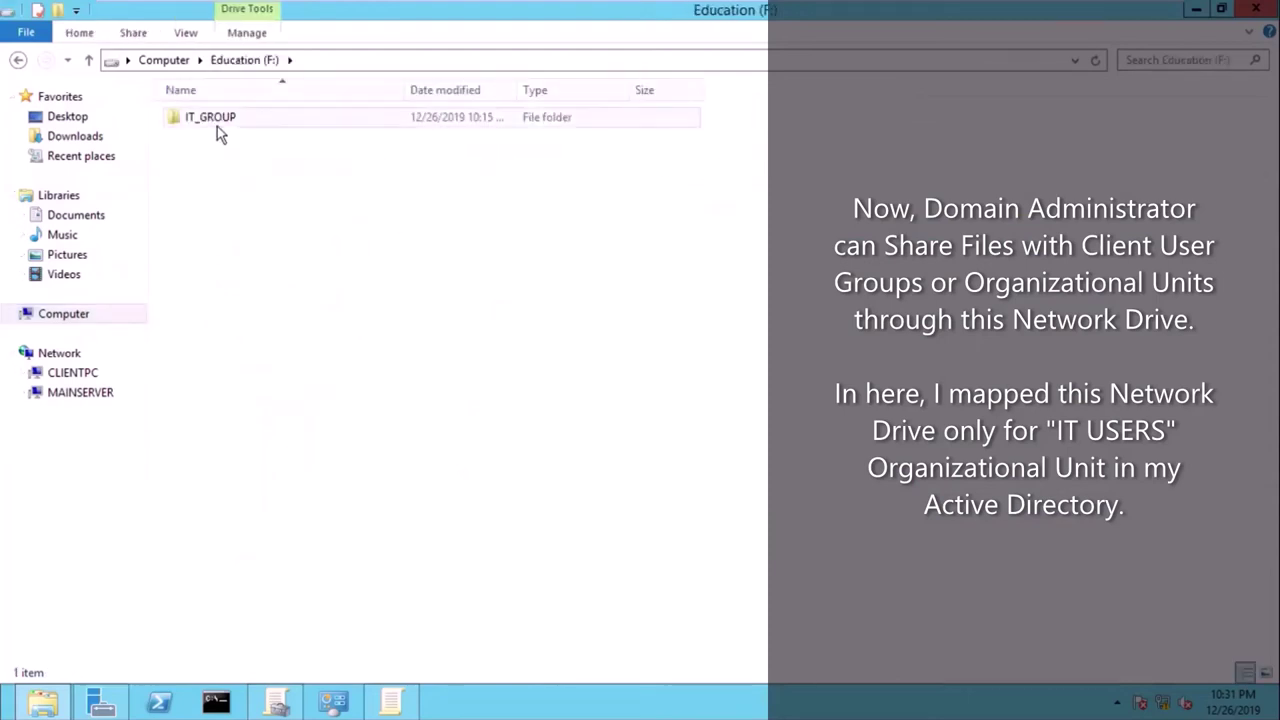
pyautogui.doubleClick(212, 118)
# - Create a text document named "Hello Viewers" in the IT_GROUP folder
pyautogui.rightClick(224, 160)
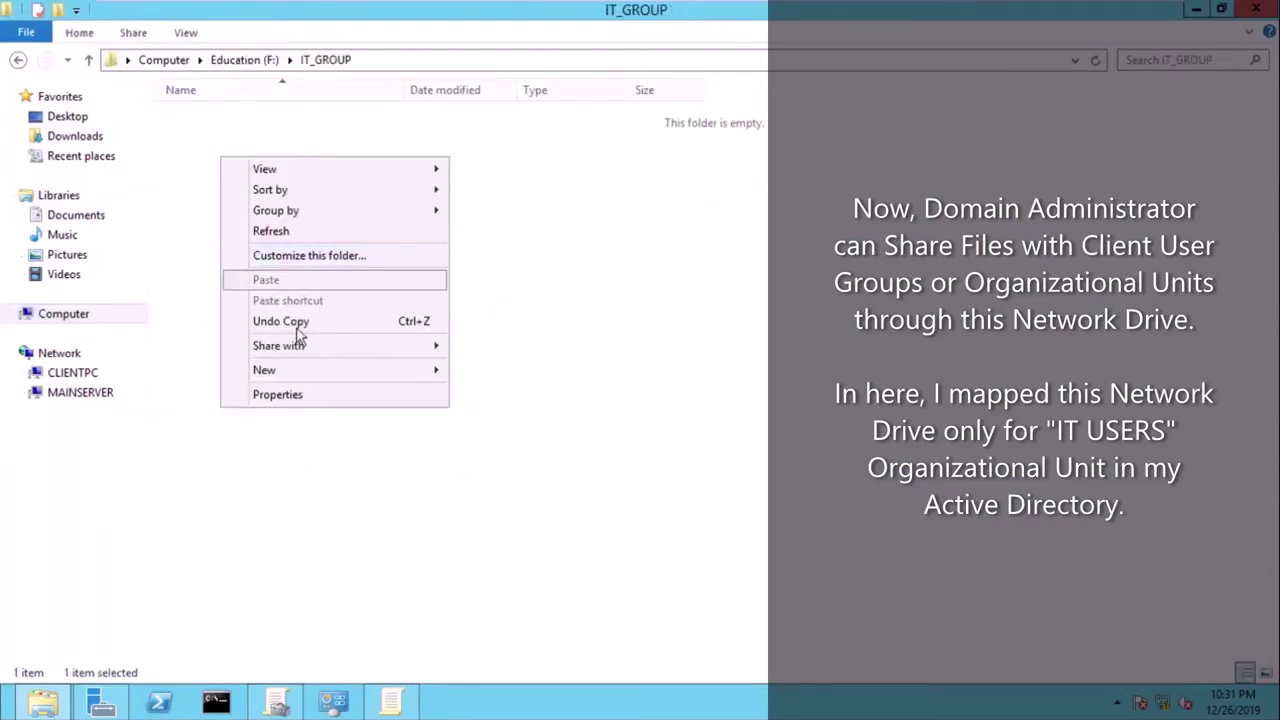
pyautogui.moveTo(292, 378)
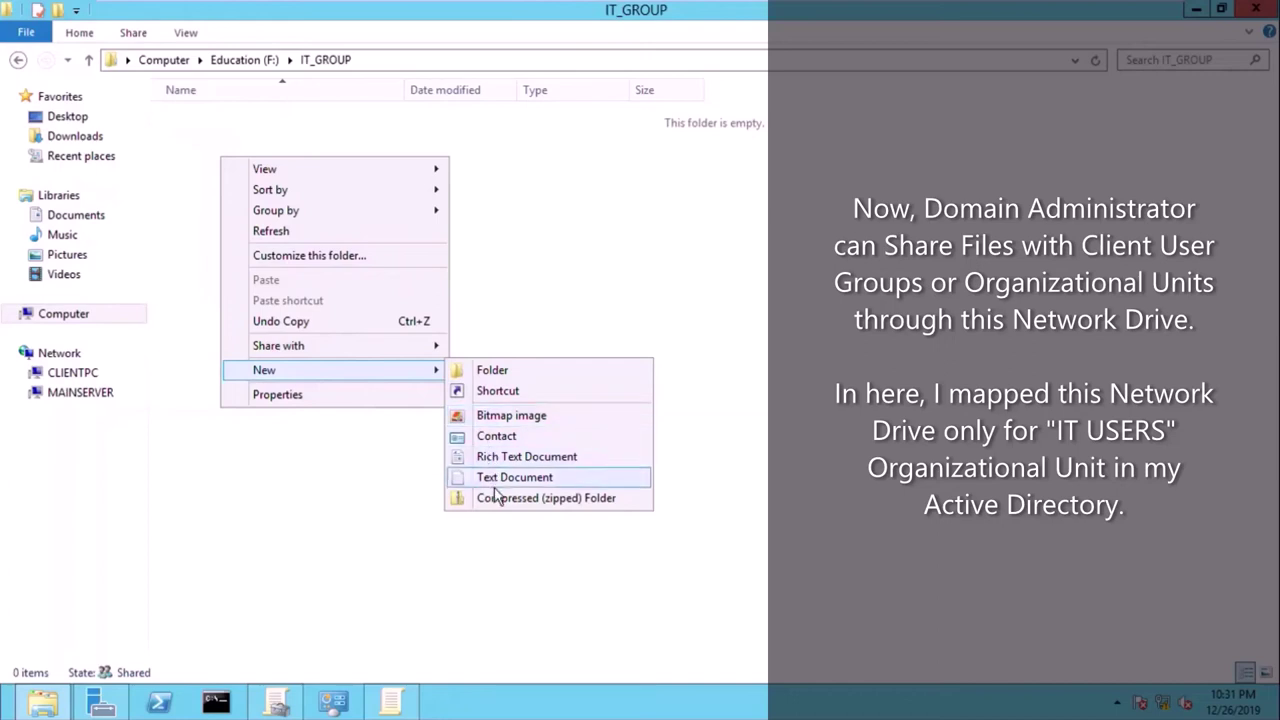
pyautogui.click(495, 485)
pyautogui.write('Hello V')
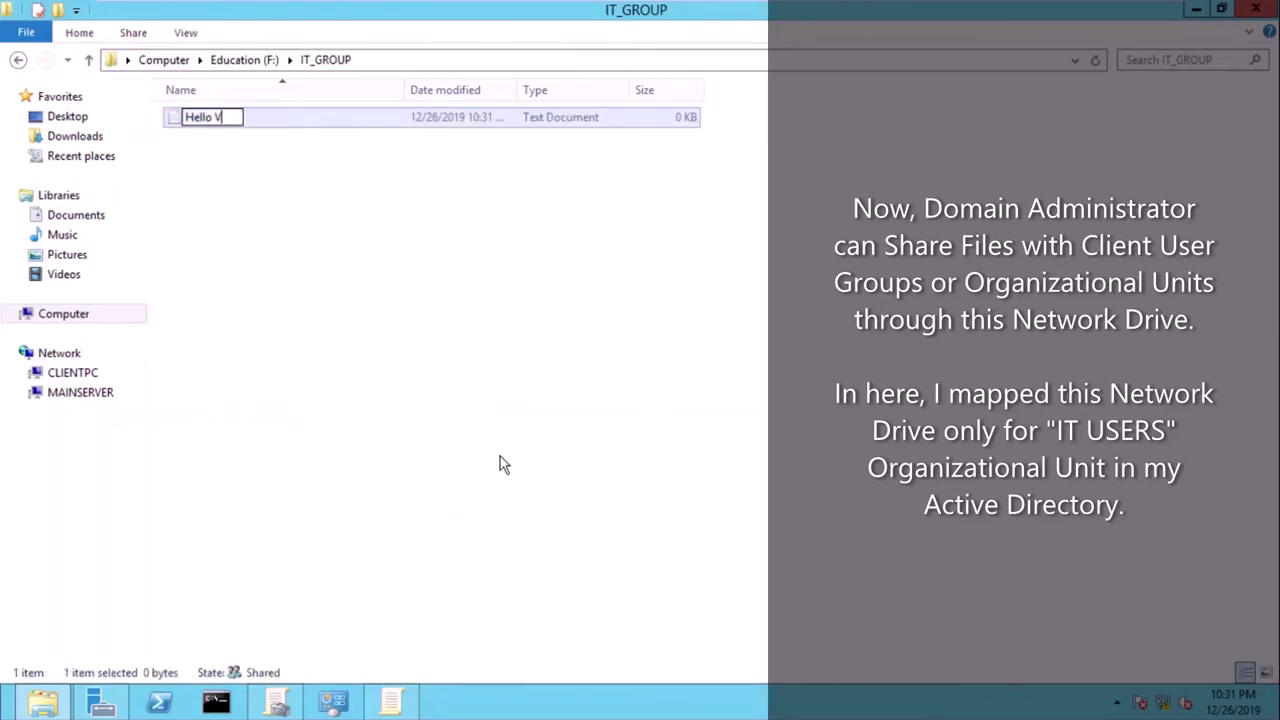
pyautogui.write('iewerw')
pyautogui.press('BackSpace')
pyautogui.press('Return')
pyautogui.click(358, 362)
pyautogui.click(238, 126)
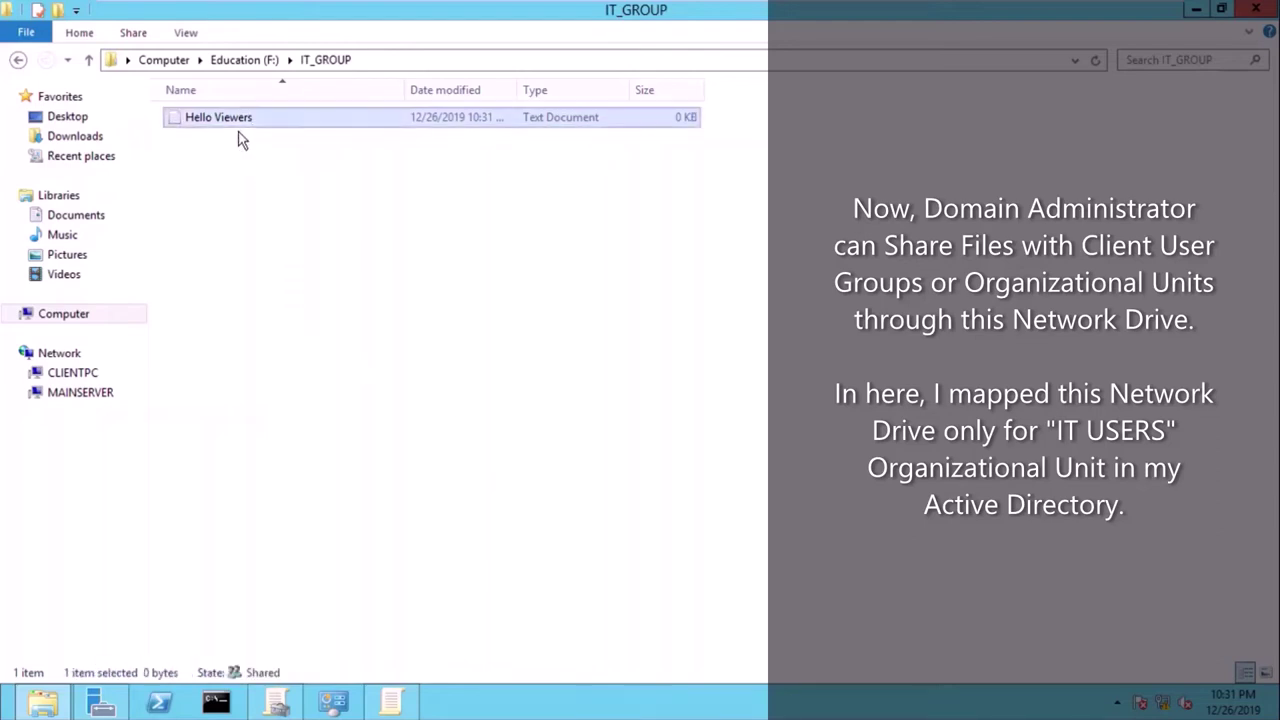
# - Switch to the CLIENTPC virtual machine and check the it_group (K:) drive for the Hello Viewers file
pyautogui.click(949, 14)
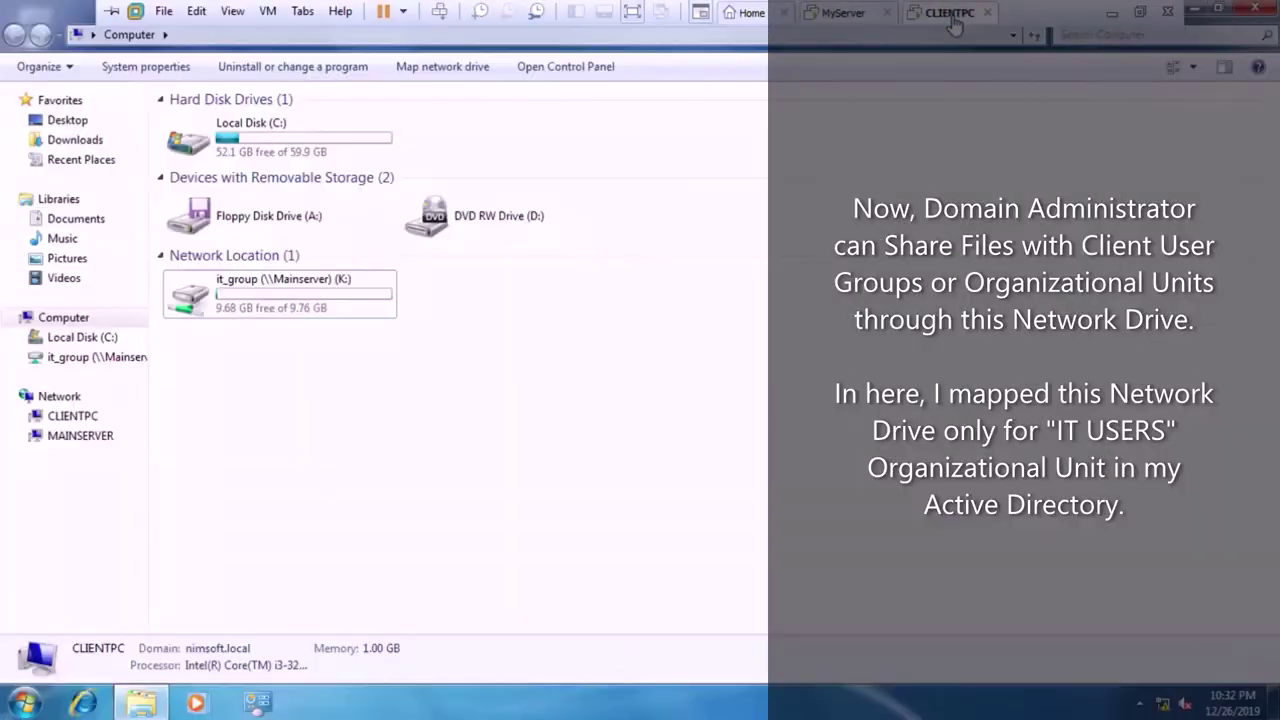
pyautogui.doubleClick(250, 307)
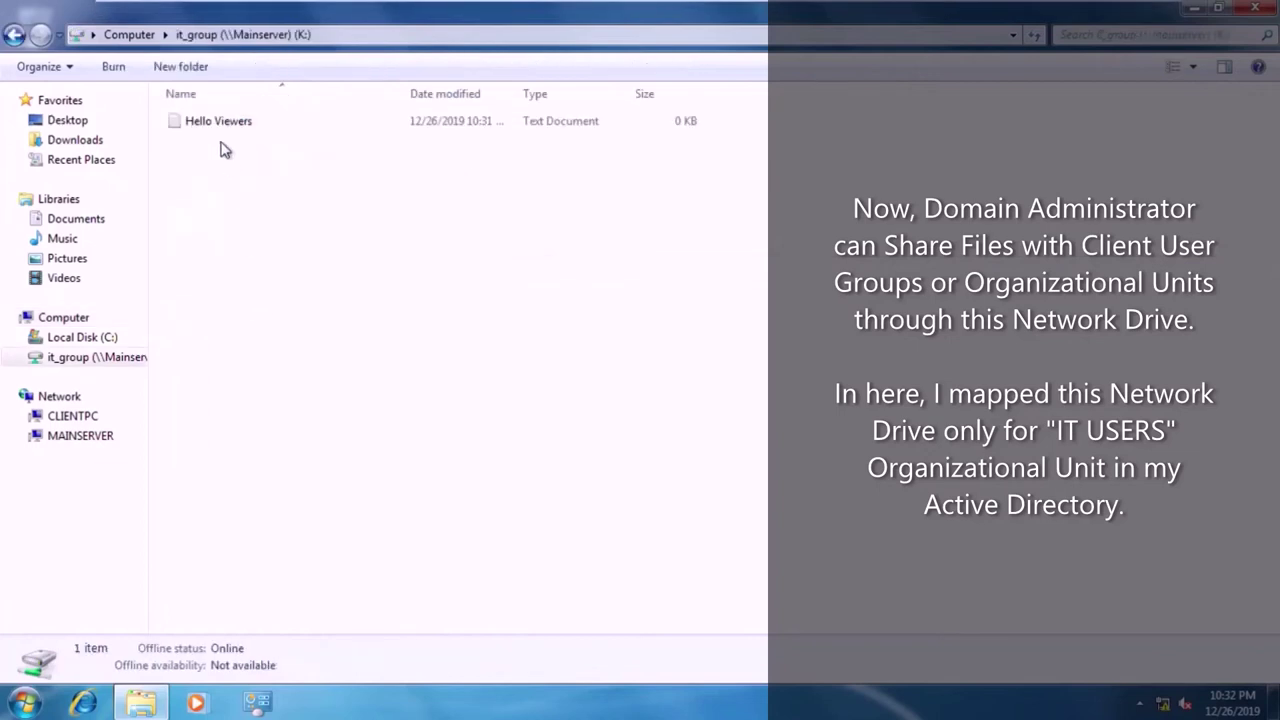
pyautogui.click(205, 130)
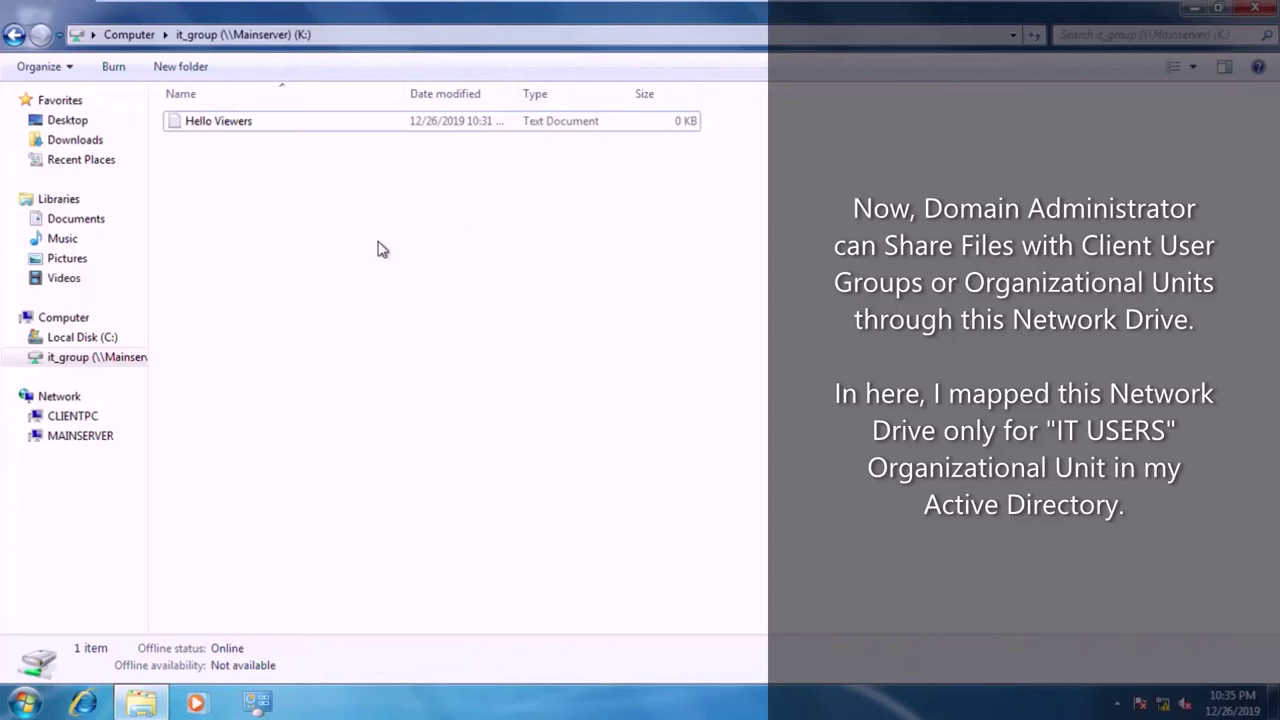
# - Create a folder named "IT Data" in the it_group (K:) network drive from the client
pyautogui.rightClick(212, 184)
pyautogui.moveTo(255, 363)
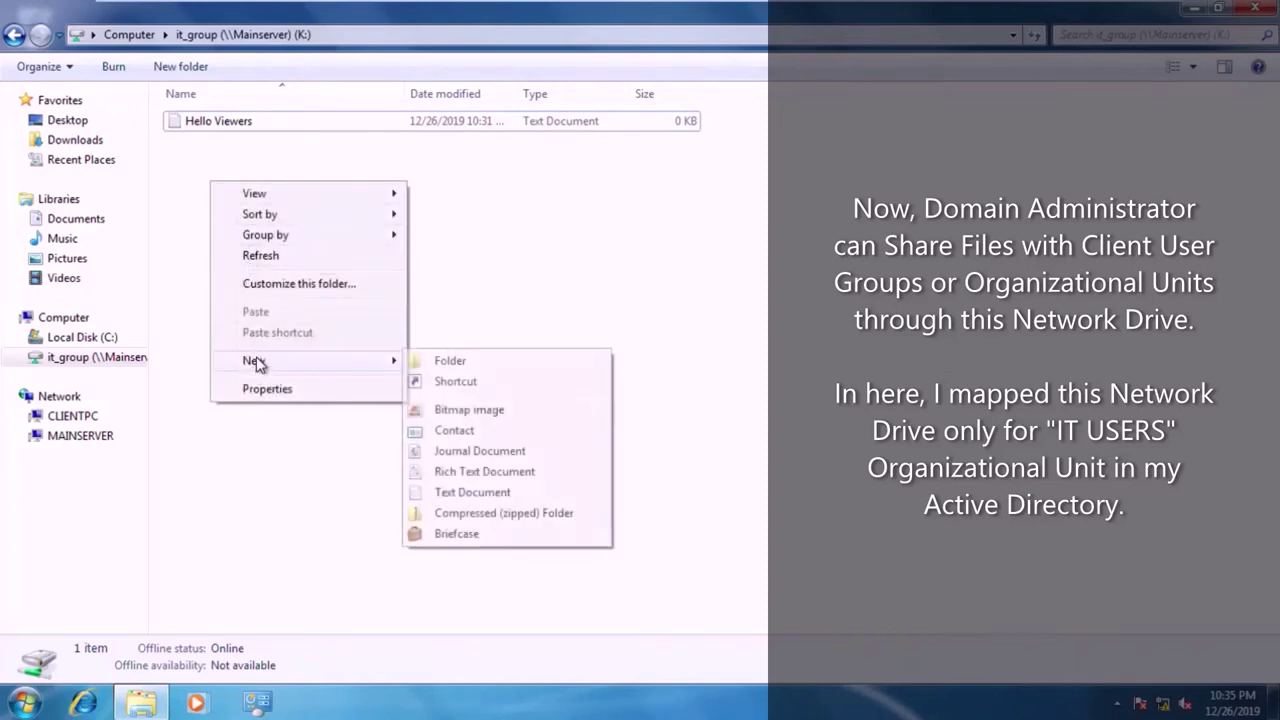
pyautogui.click(443, 361)
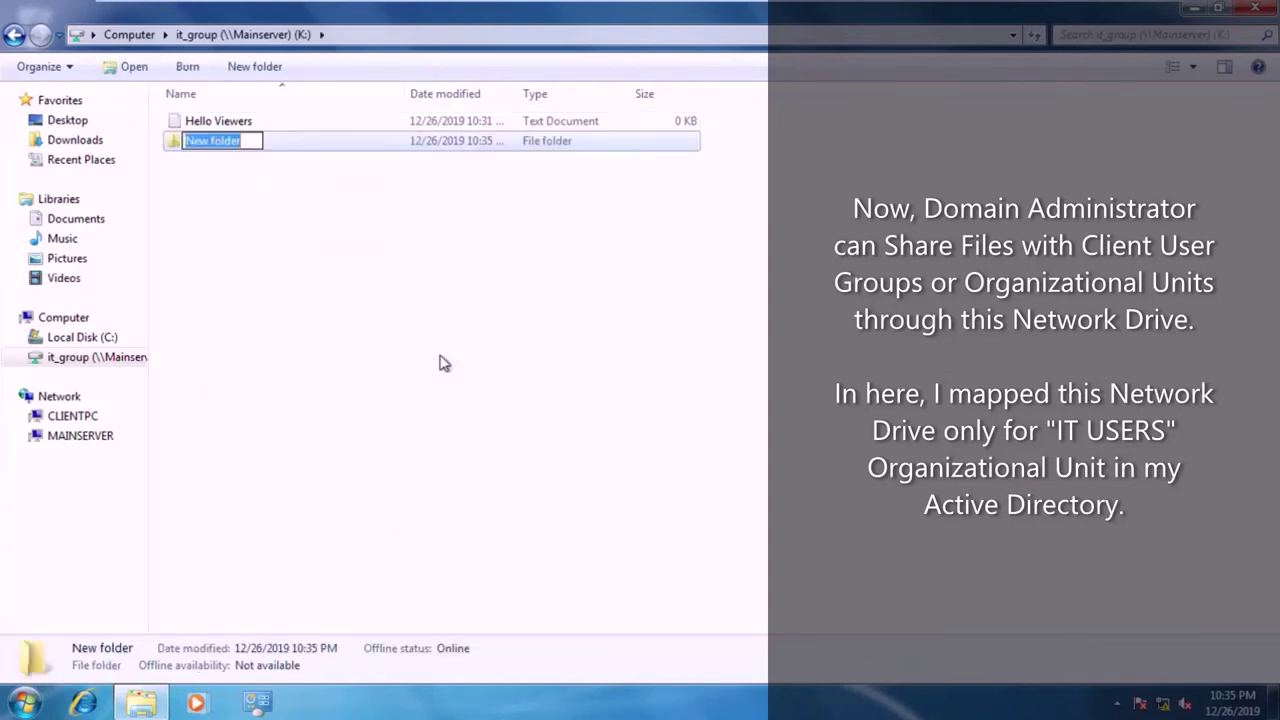
pyautogui.write('U')
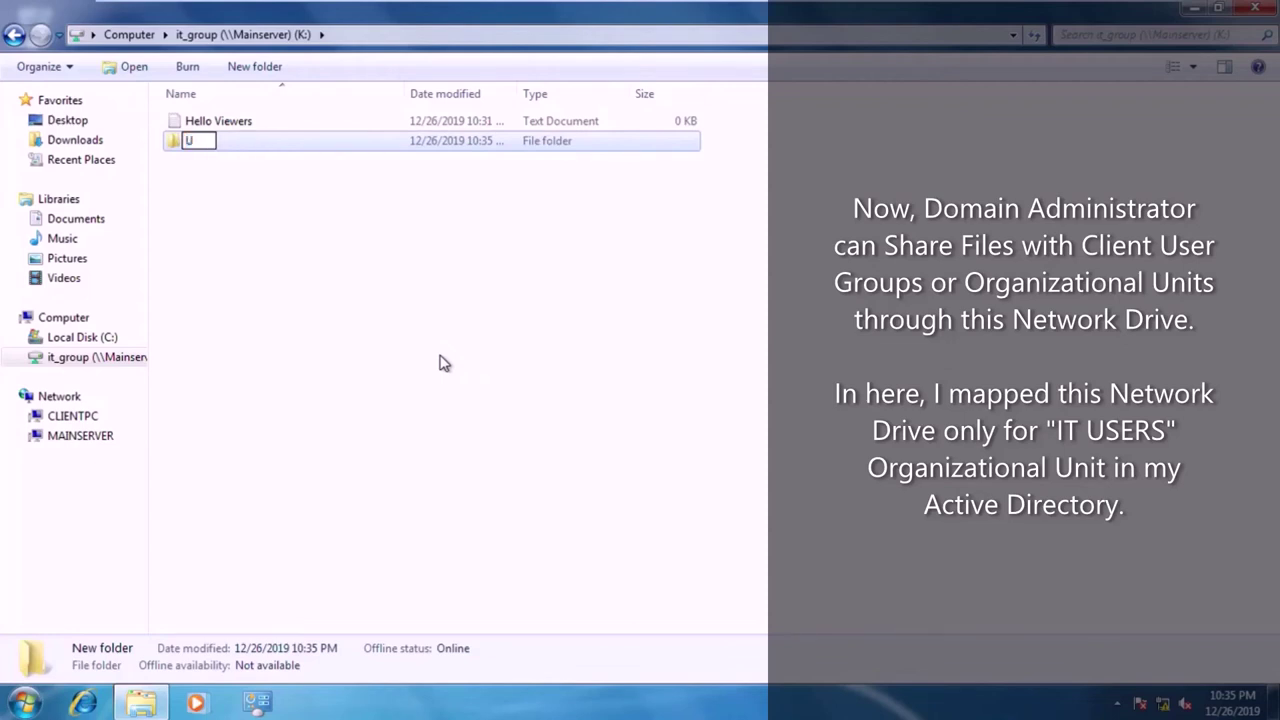
pyautogui.press('BackSpace')
pyautogui.write('IT Data')
pyautogui.click(391, 311)
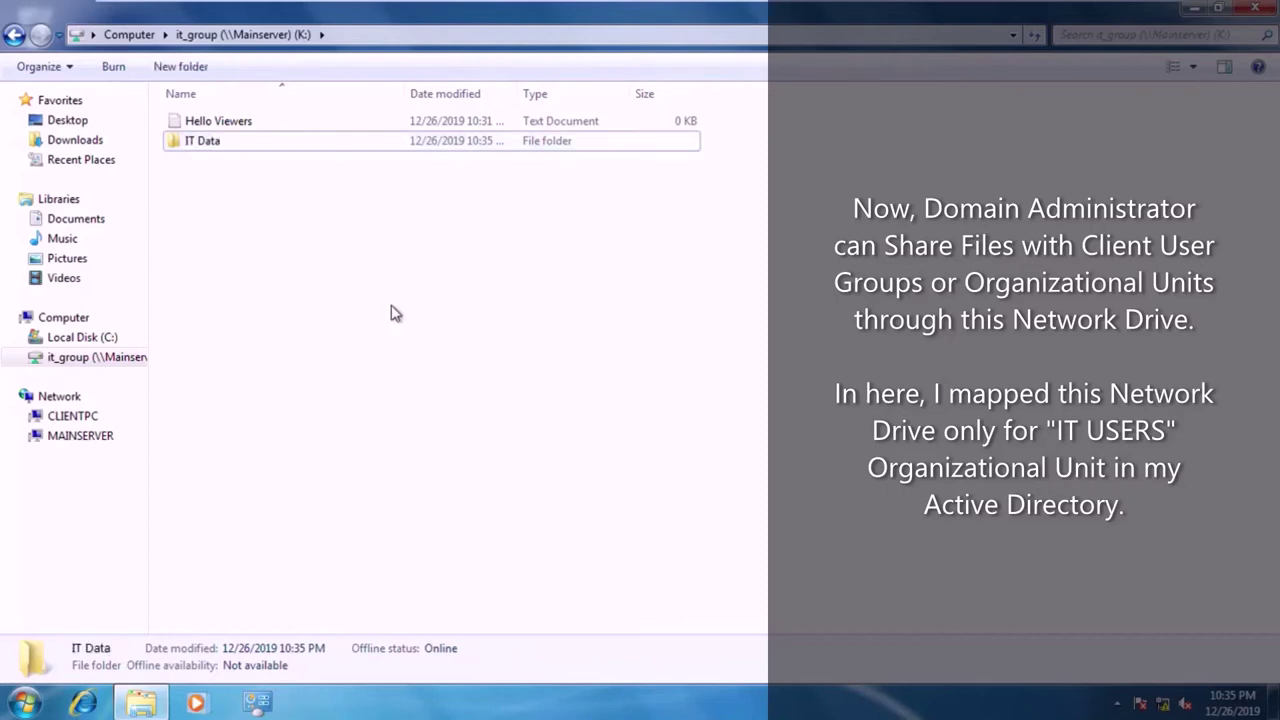
pyautogui.click(212, 152)
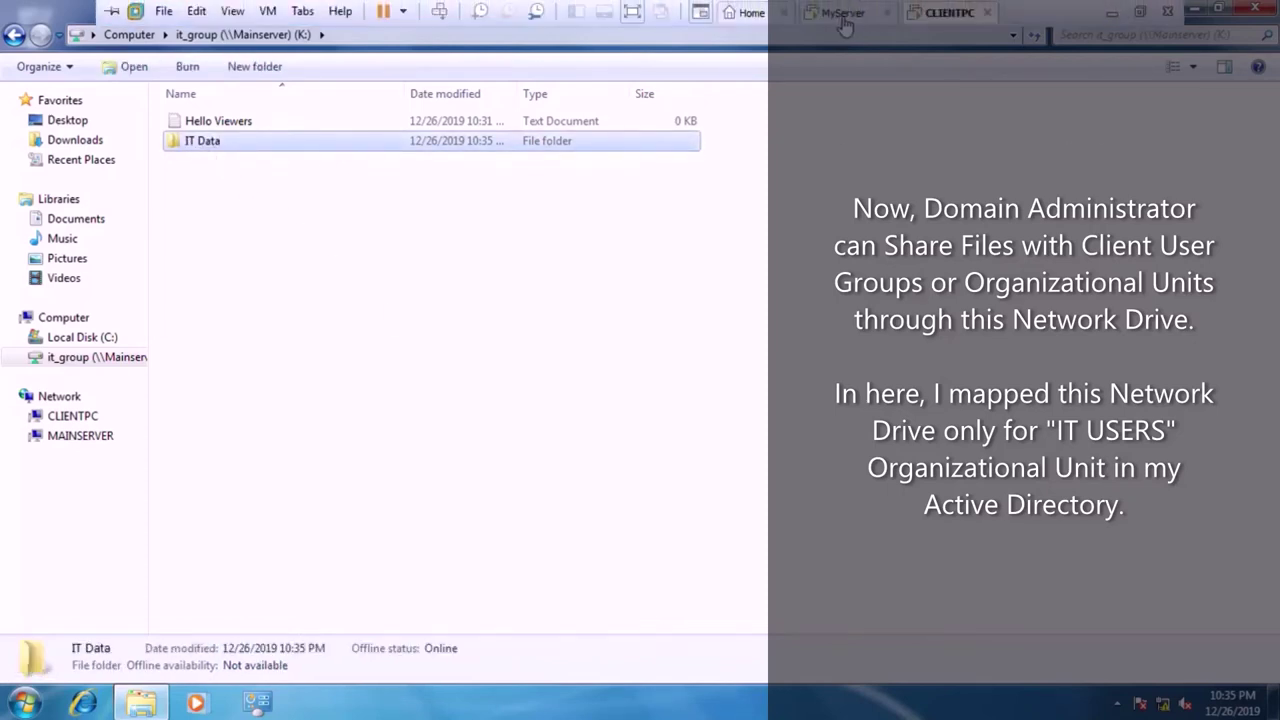
# - Switch to the MyServer virtual machine and open the IT Data folder inside IT_GROUP
pyautogui.click(838, 14)
pyautogui.click(205, 122)
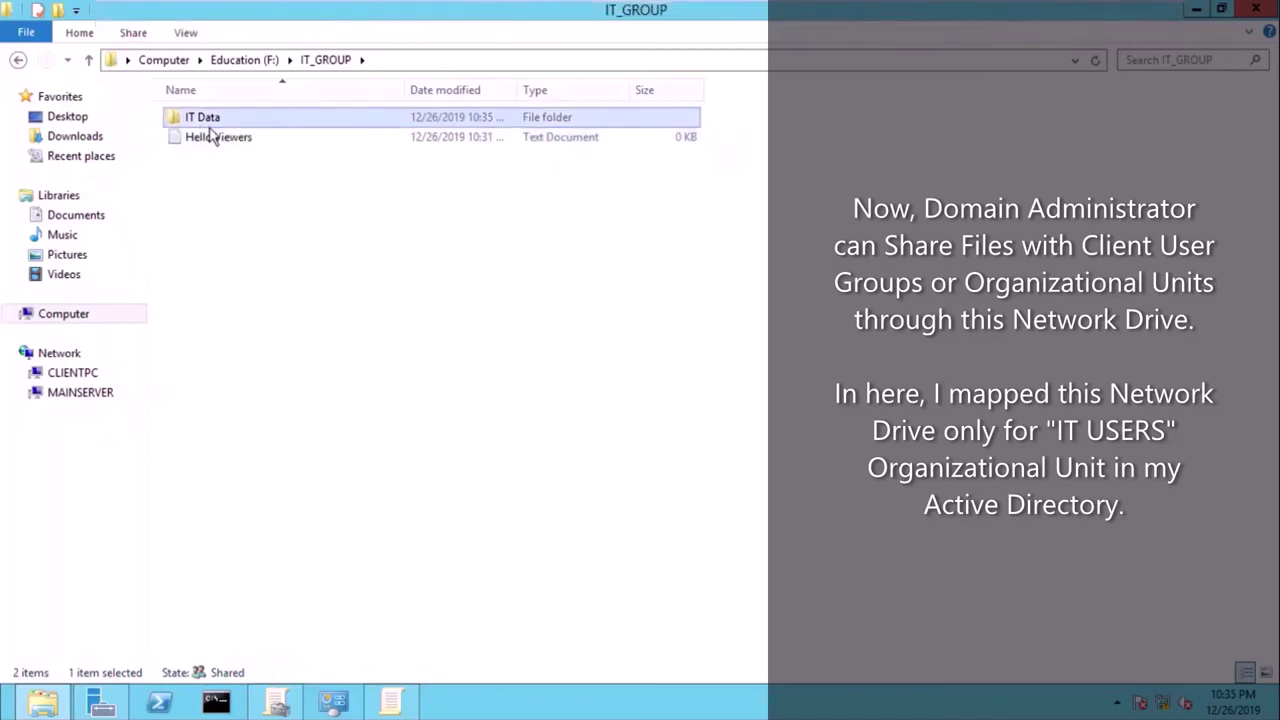
pyautogui.doubleClick(211, 128)
# - Create a text document named "IT USERS" in the IT Data folder on the server
pyautogui.rightClick(214, 150)
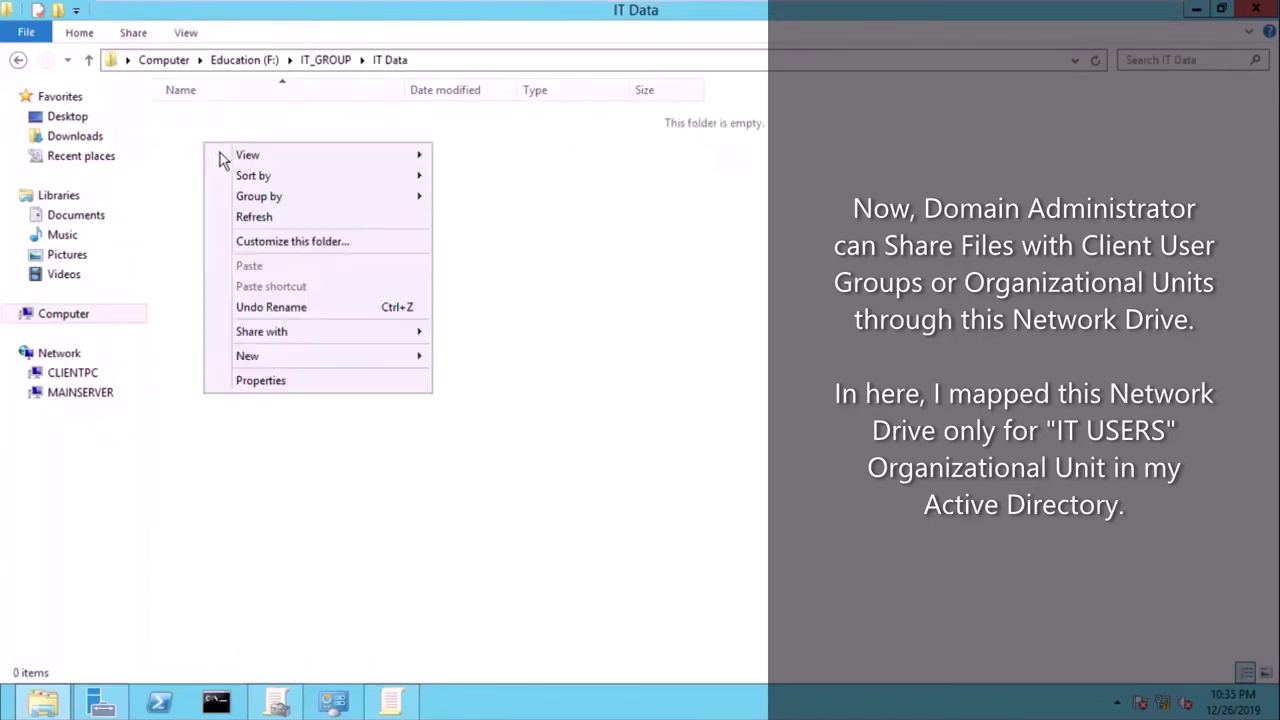
pyautogui.moveTo(262, 357)
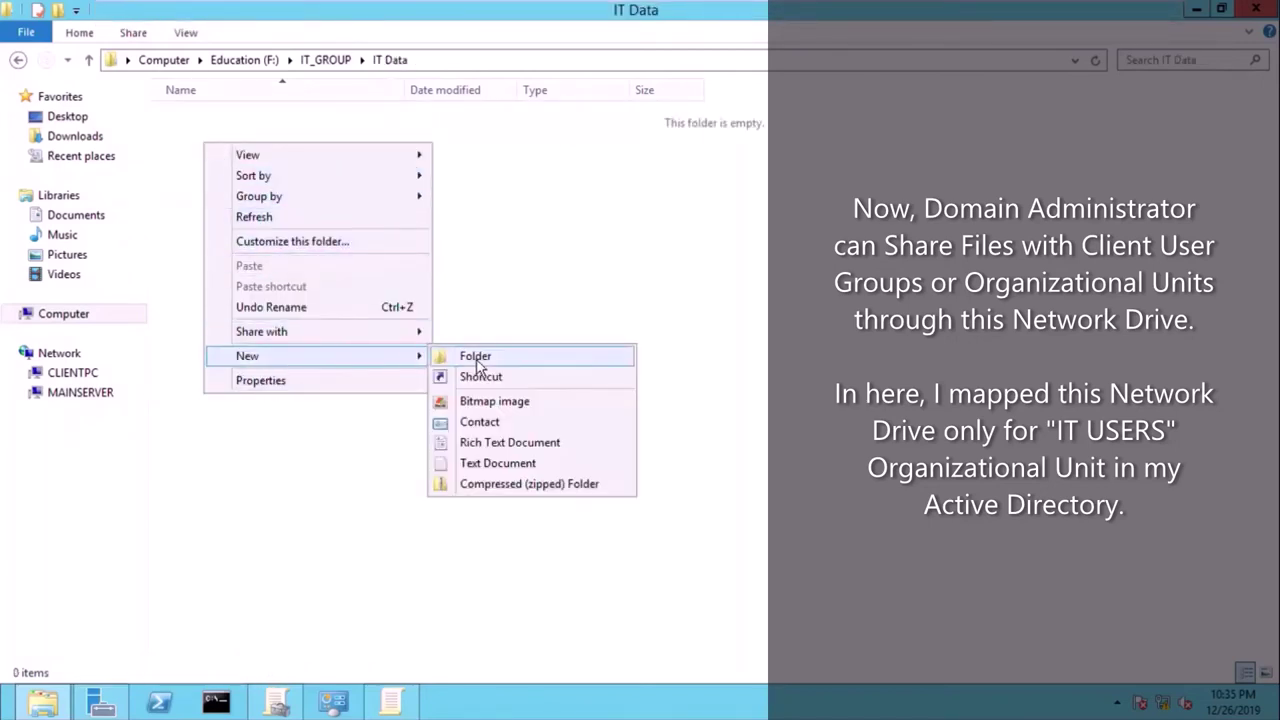
pyautogui.click(477, 470)
pyautogui.write('I')
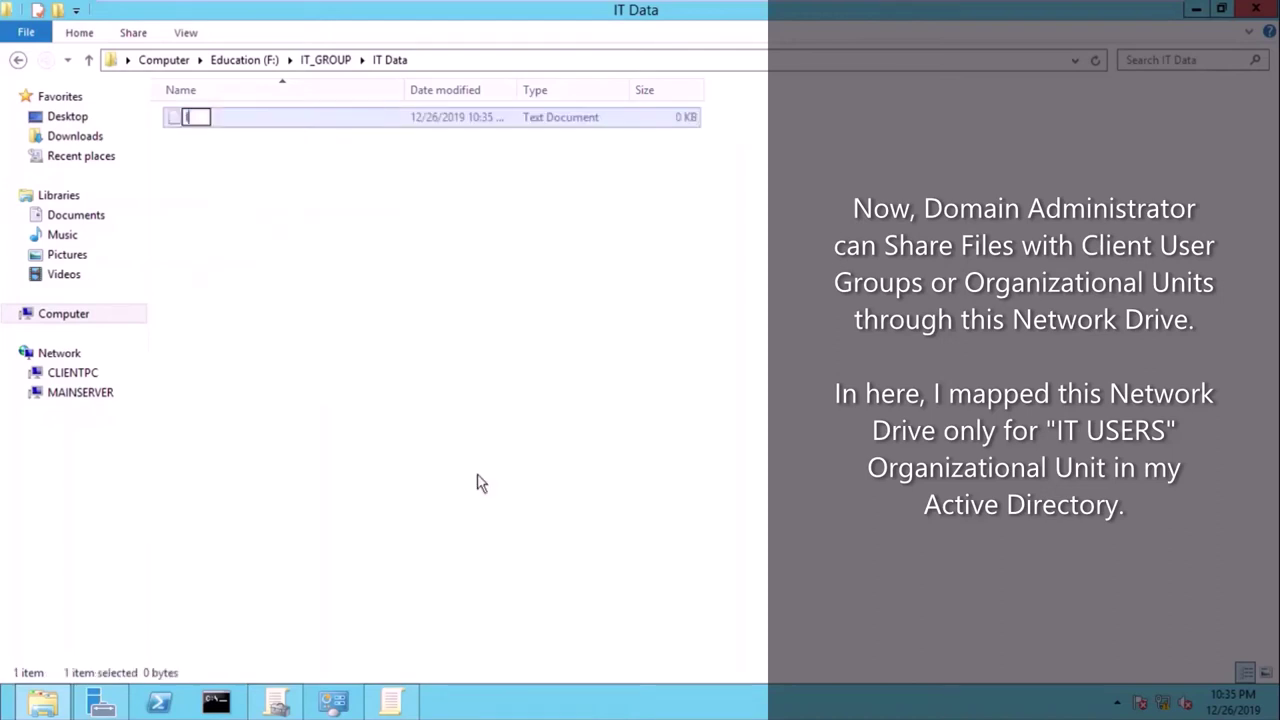
pyautogui.write('T USERS')
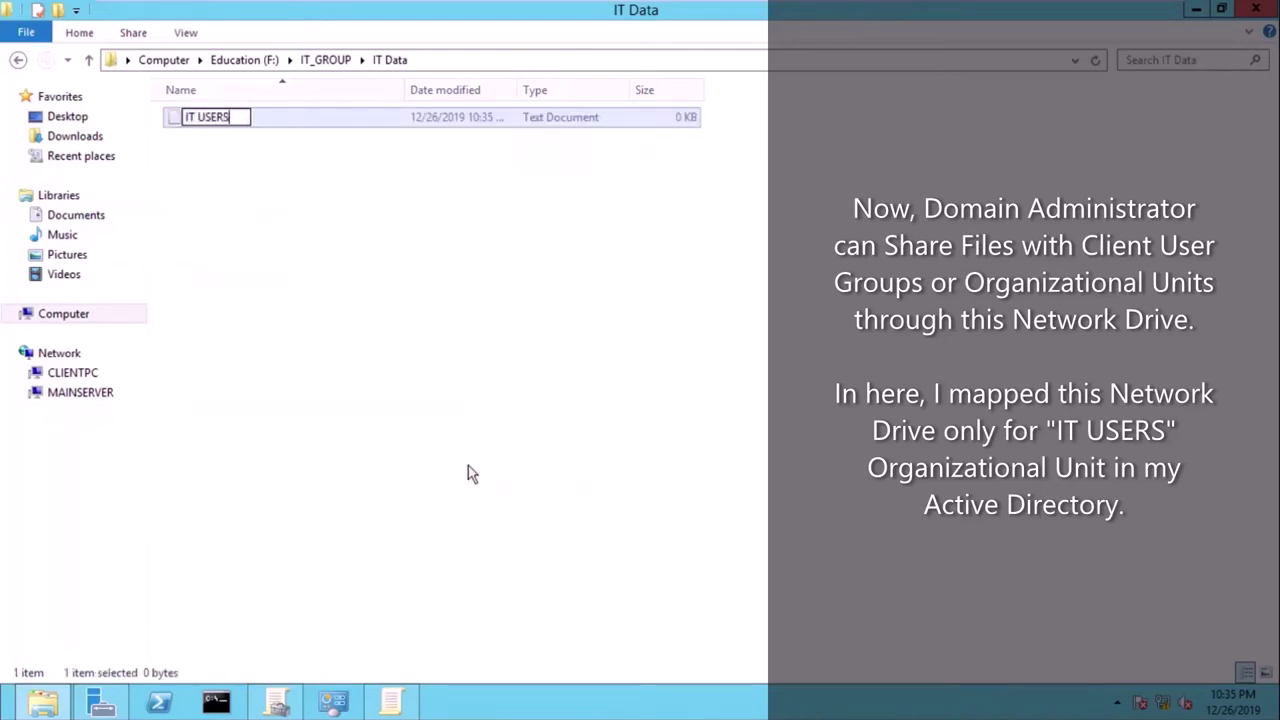
pyautogui.press('Return')
pyautogui.click(208, 124)
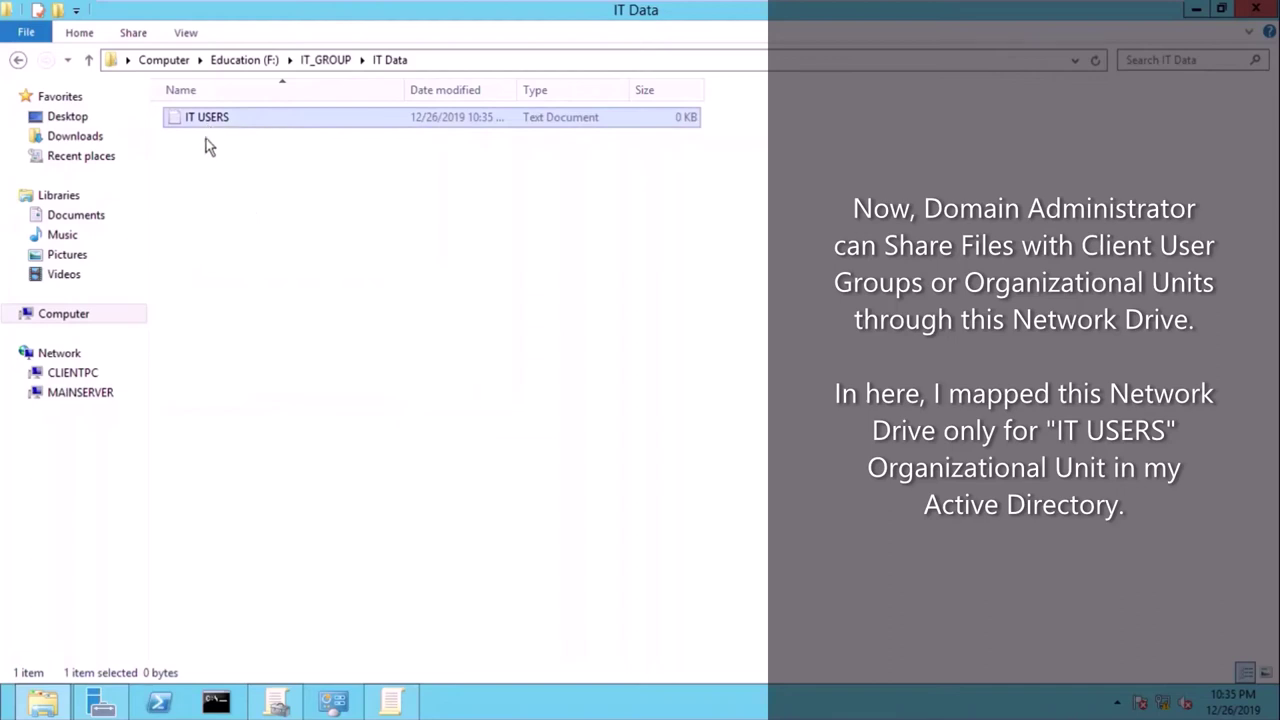
# - Switch to the CLIENTPC virtual machine and check the IT Data folder on the K: drive for the IT USERS file
pyautogui.click(945, 12)
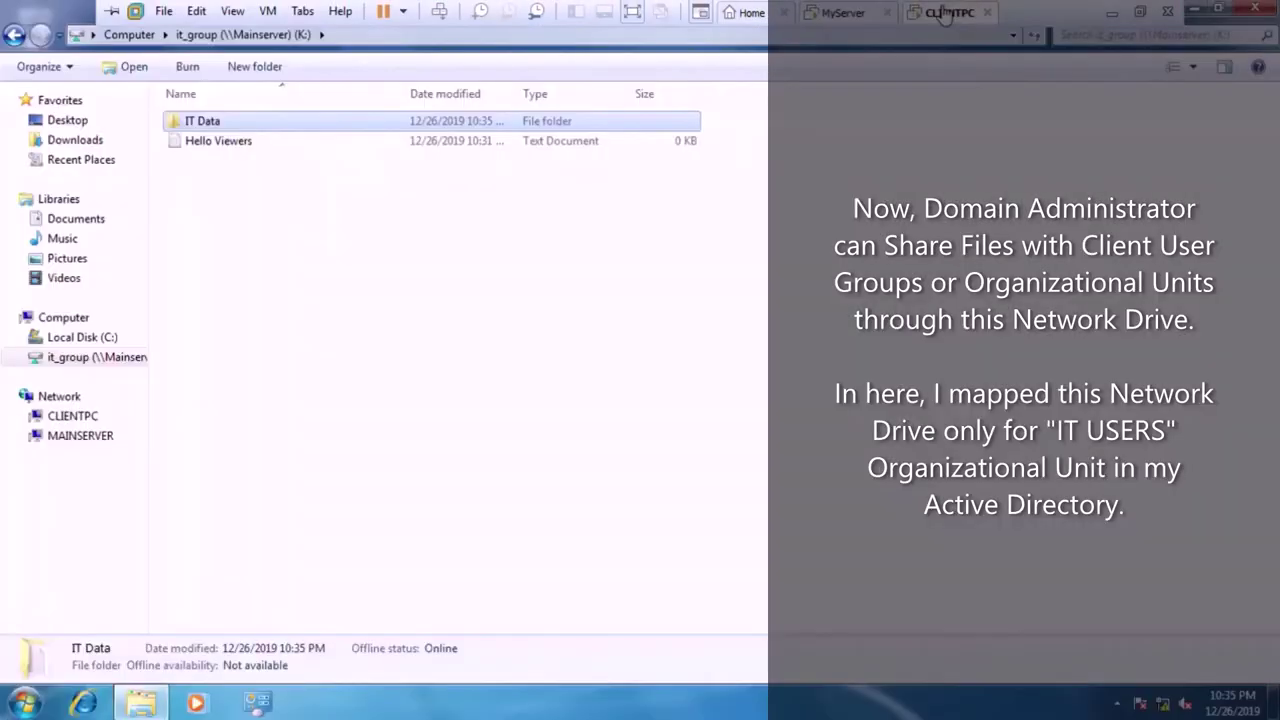
pyautogui.doubleClick(206, 123)
pyautogui.click(209, 133)
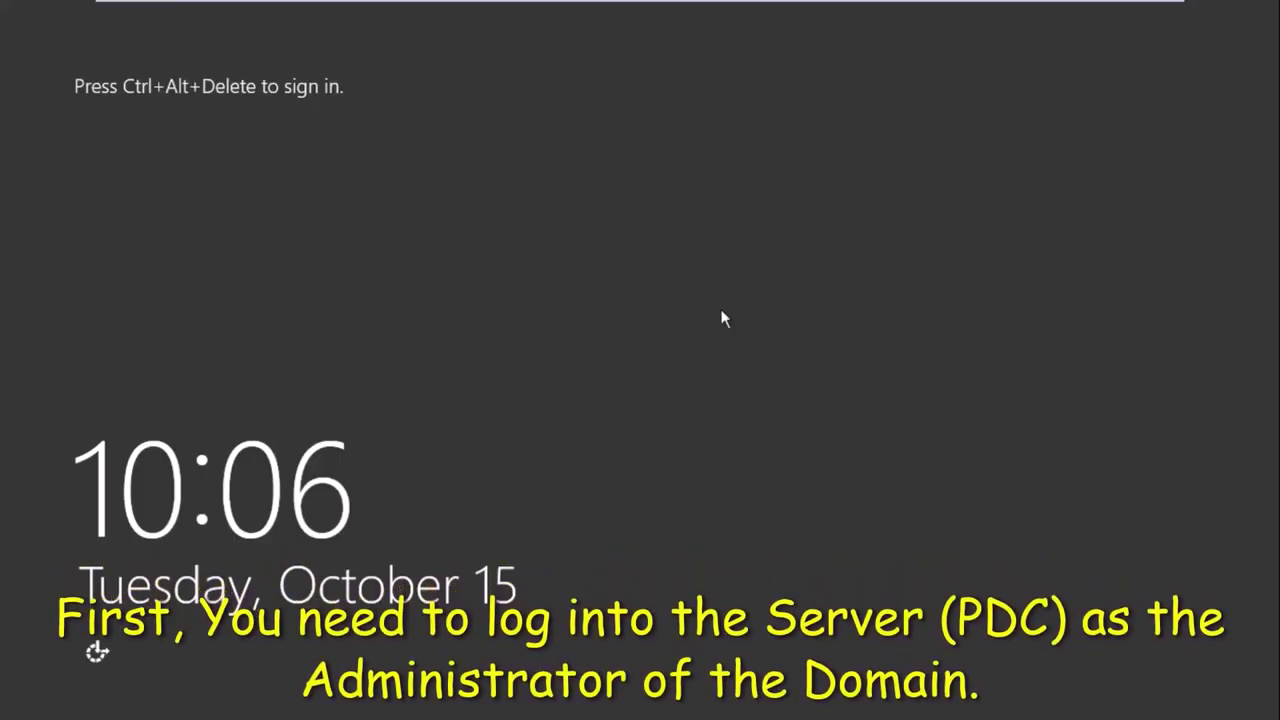
# - Sign in to the server as NIMSOFT\administrator with the account password and maximize the Server Manager window
pyautogui.hotkey('ctrl', 'alt', 'Delete')
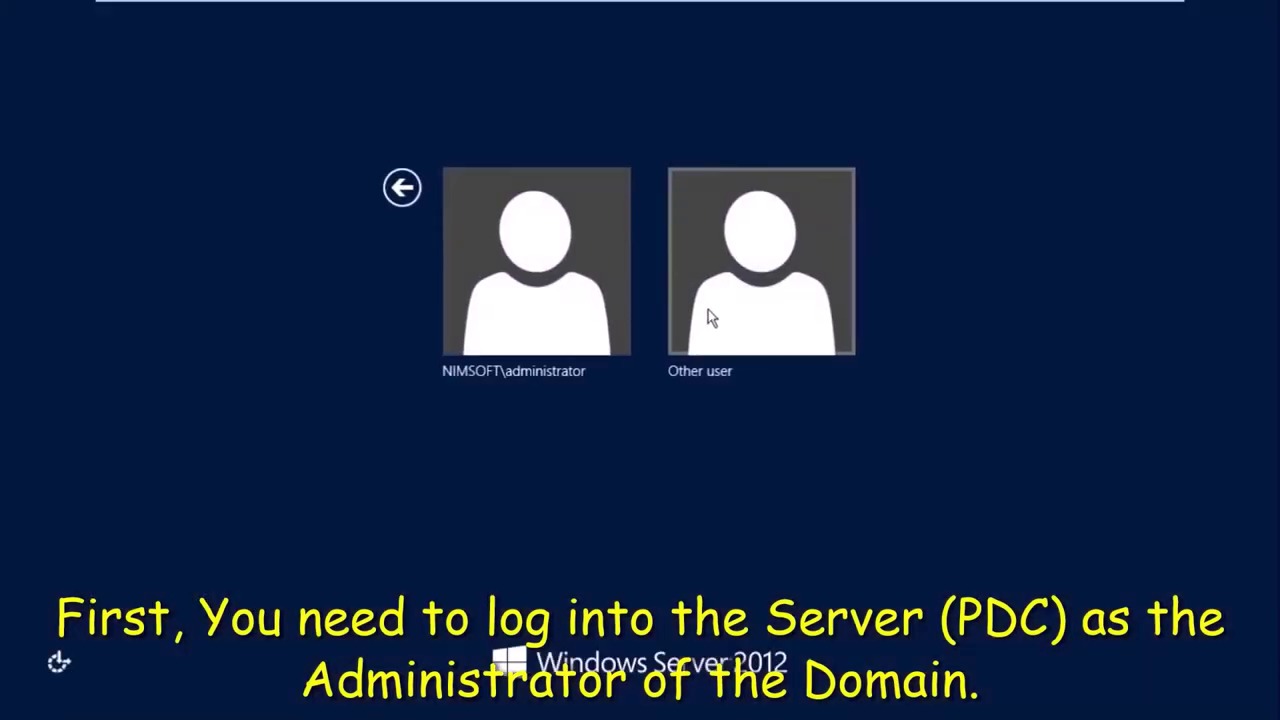
pyautogui.click(571, 282)
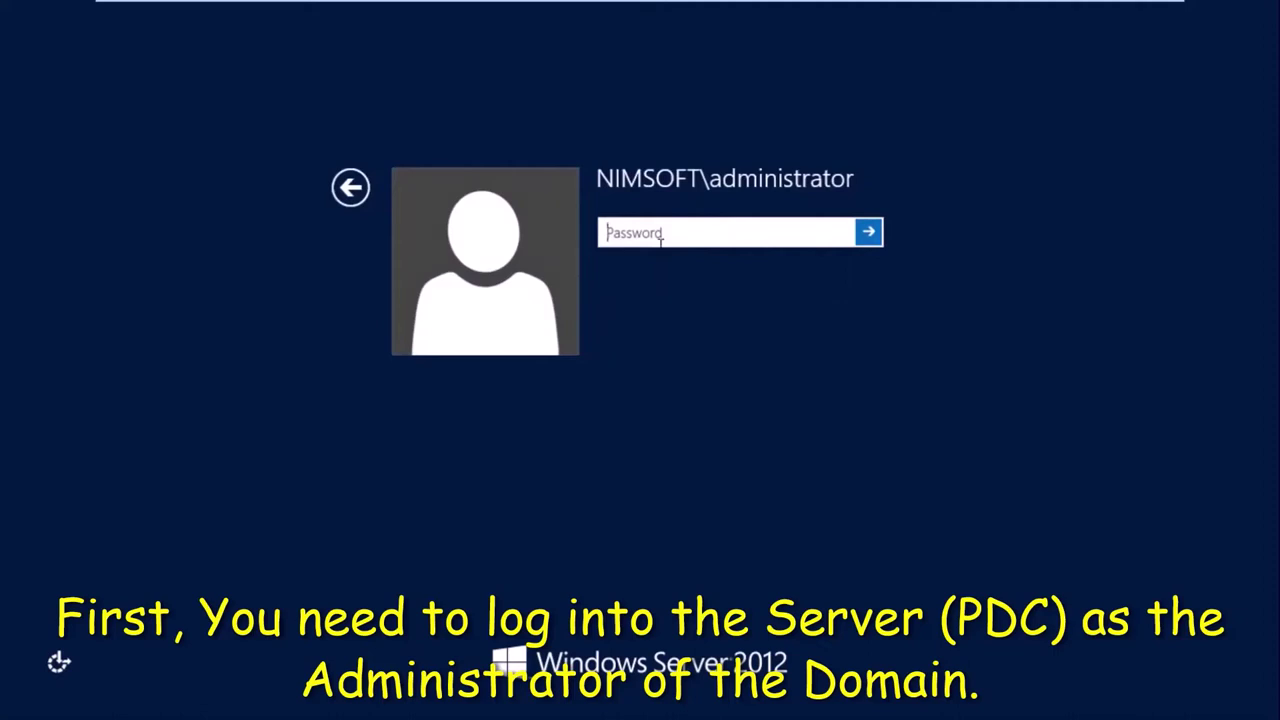
pyautogui.write('•')
pyautogui.press('Return')
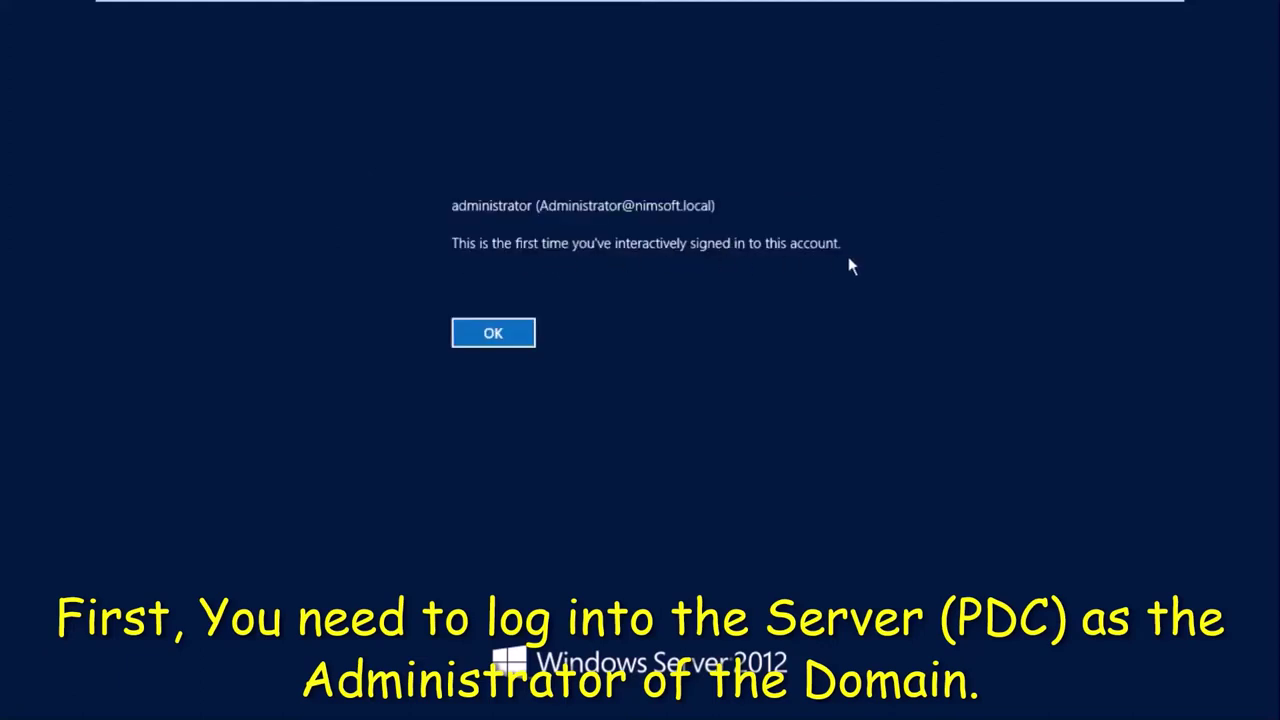
pyautogui.click(500, 336)
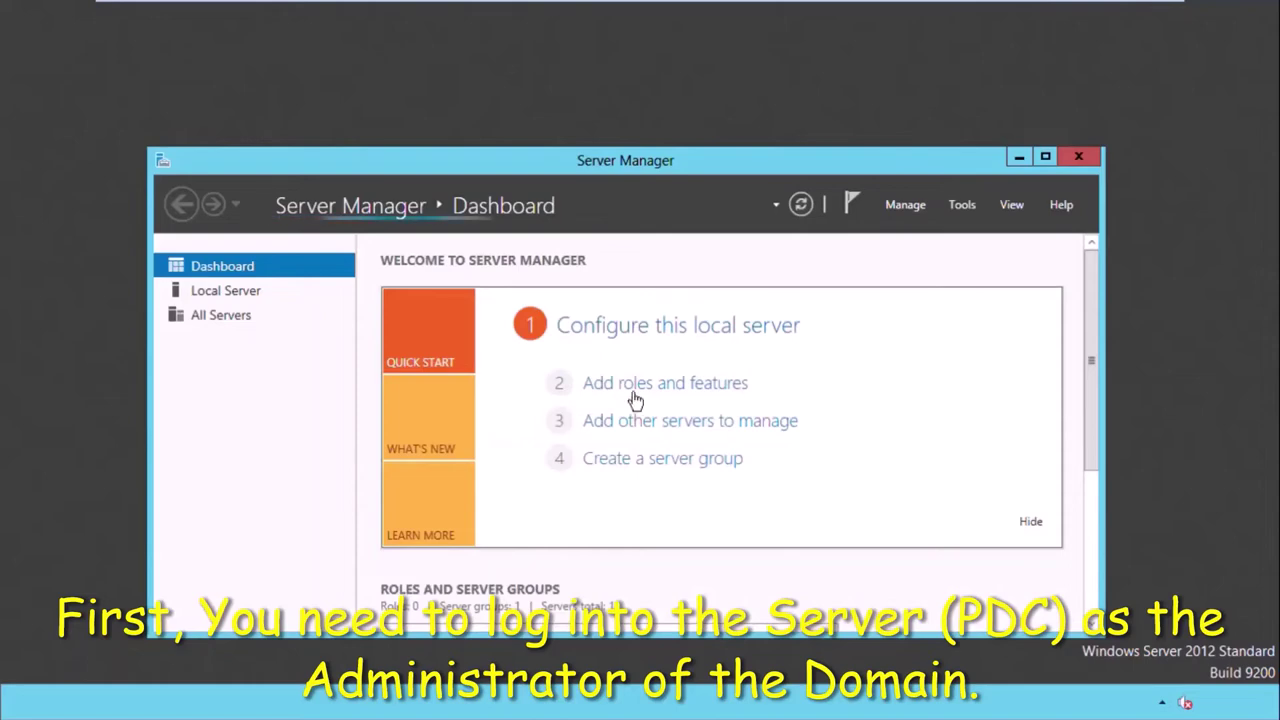
pyautogui.click(1046, 158)
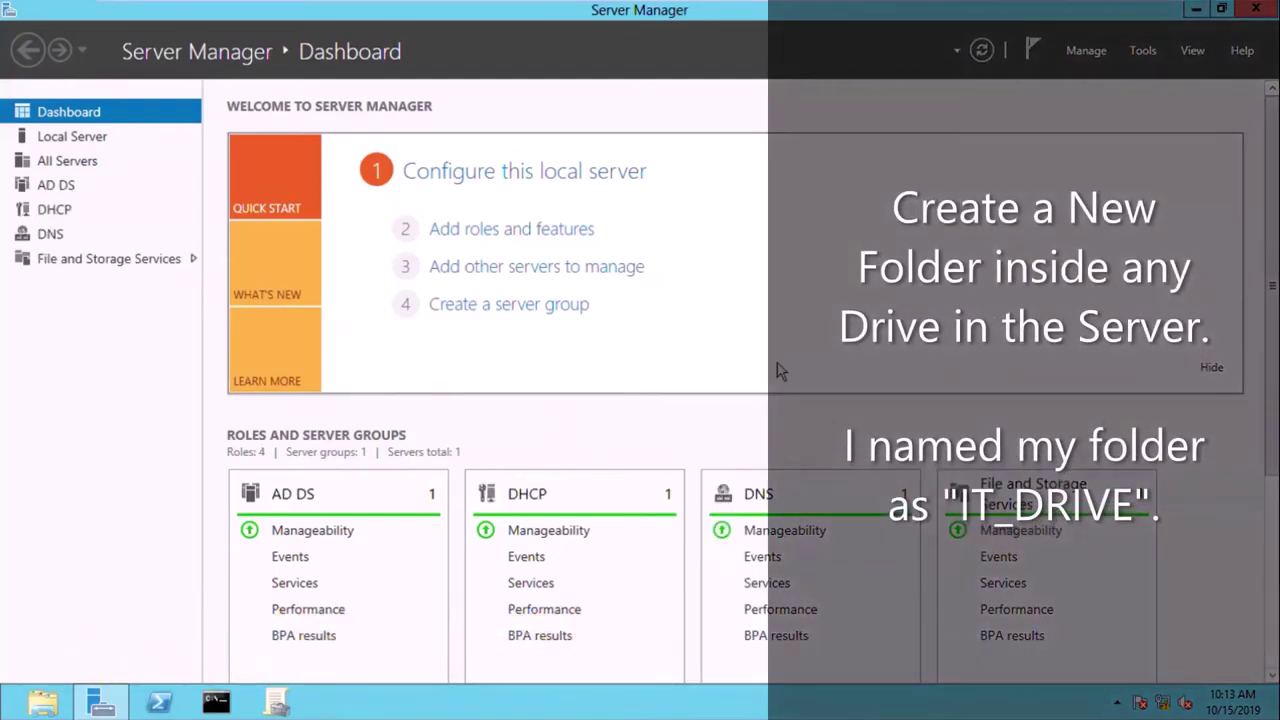
# - Create a folder named "IT_DRIVE" on the server's New Volume (E:) drive
pyautogui.click(45, 705)
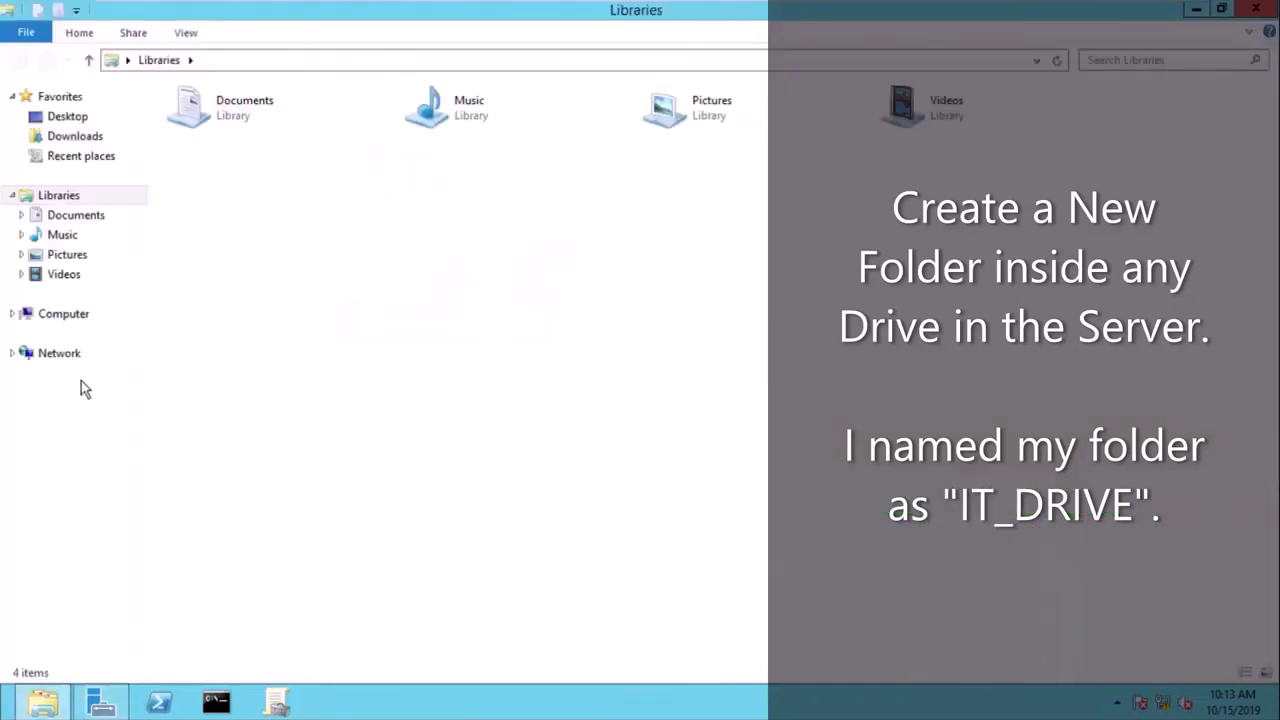
pyautogui.click(63, 314)
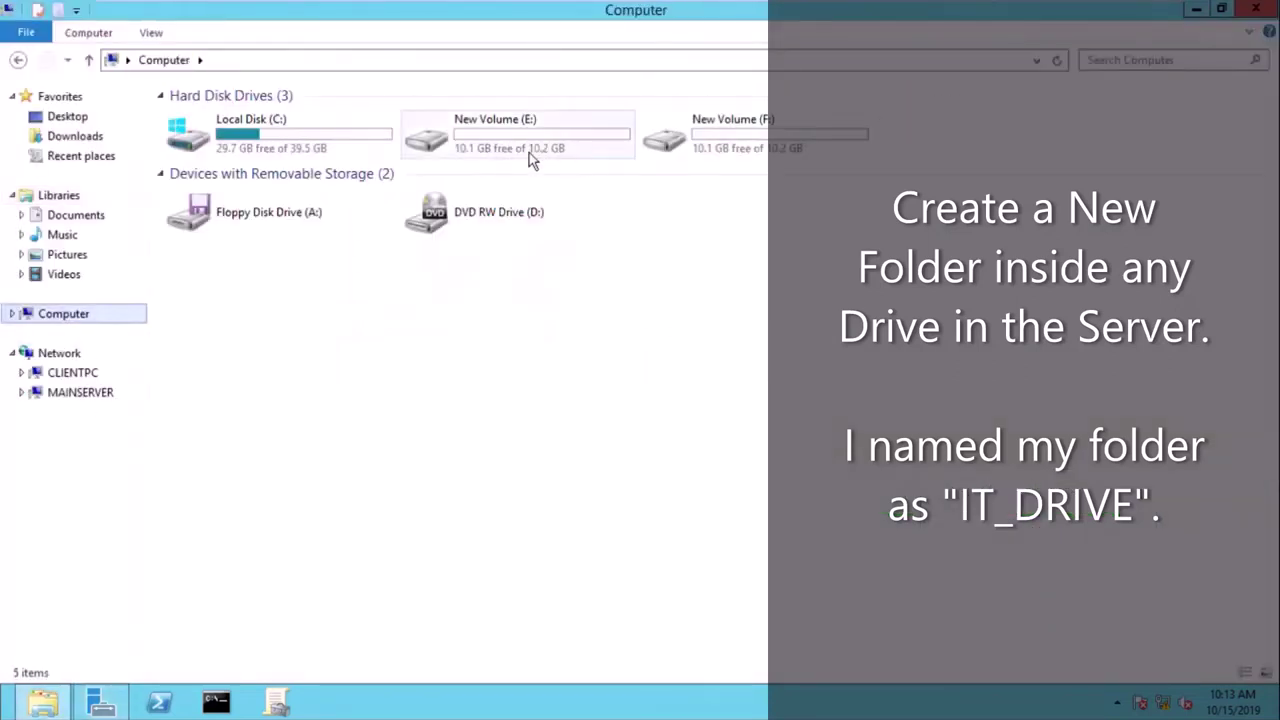
pyautogui.doubleClick(500, 140)
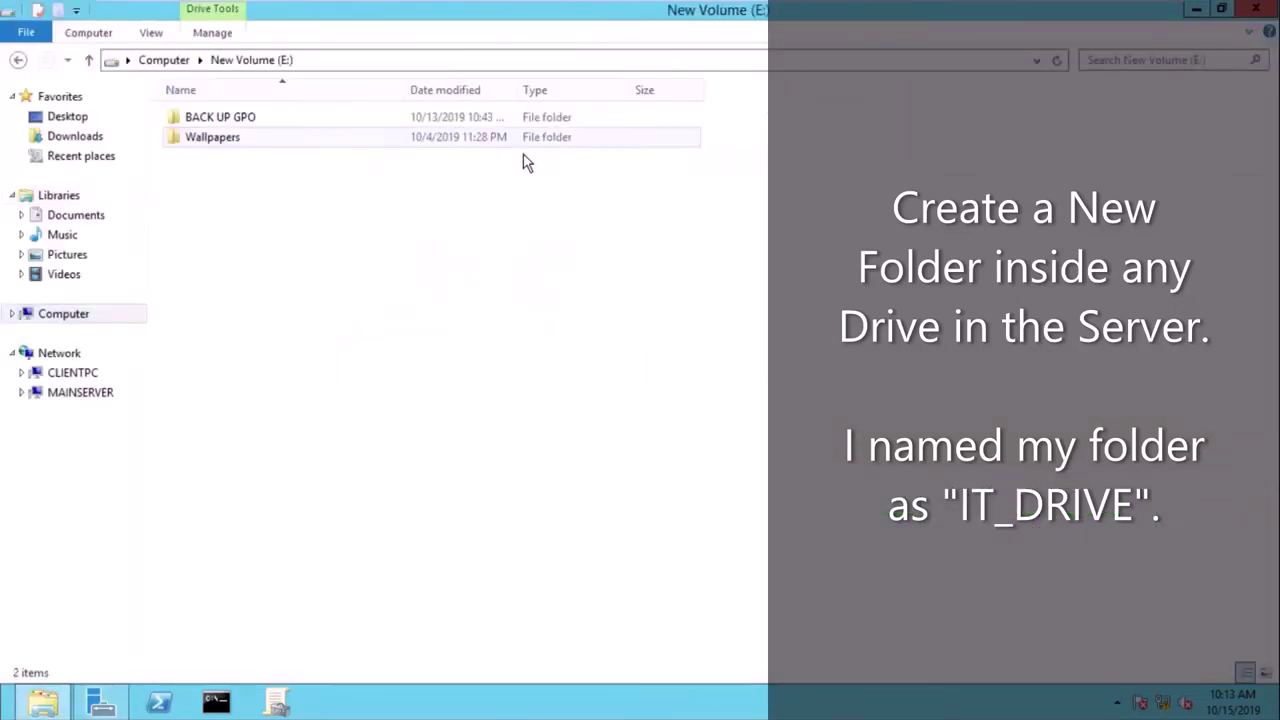
pyautogui.rightClick(303, 240)
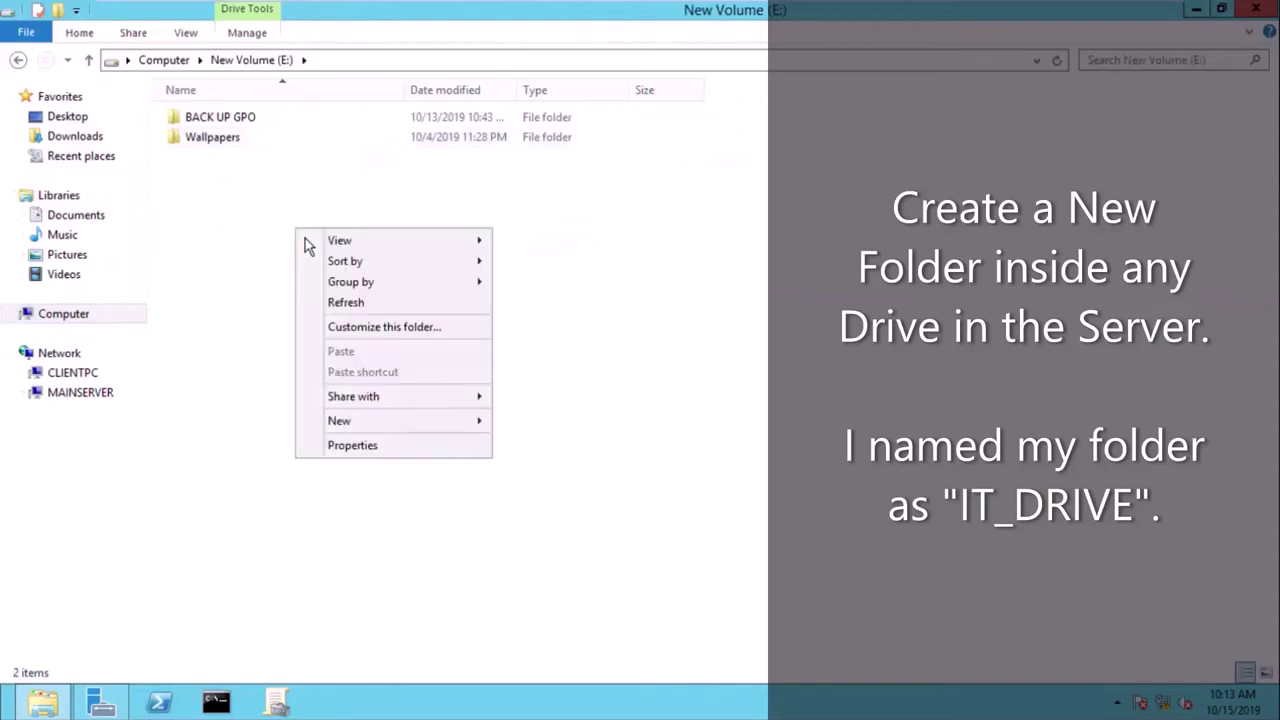
pyautogui.rightClick(210, 251)
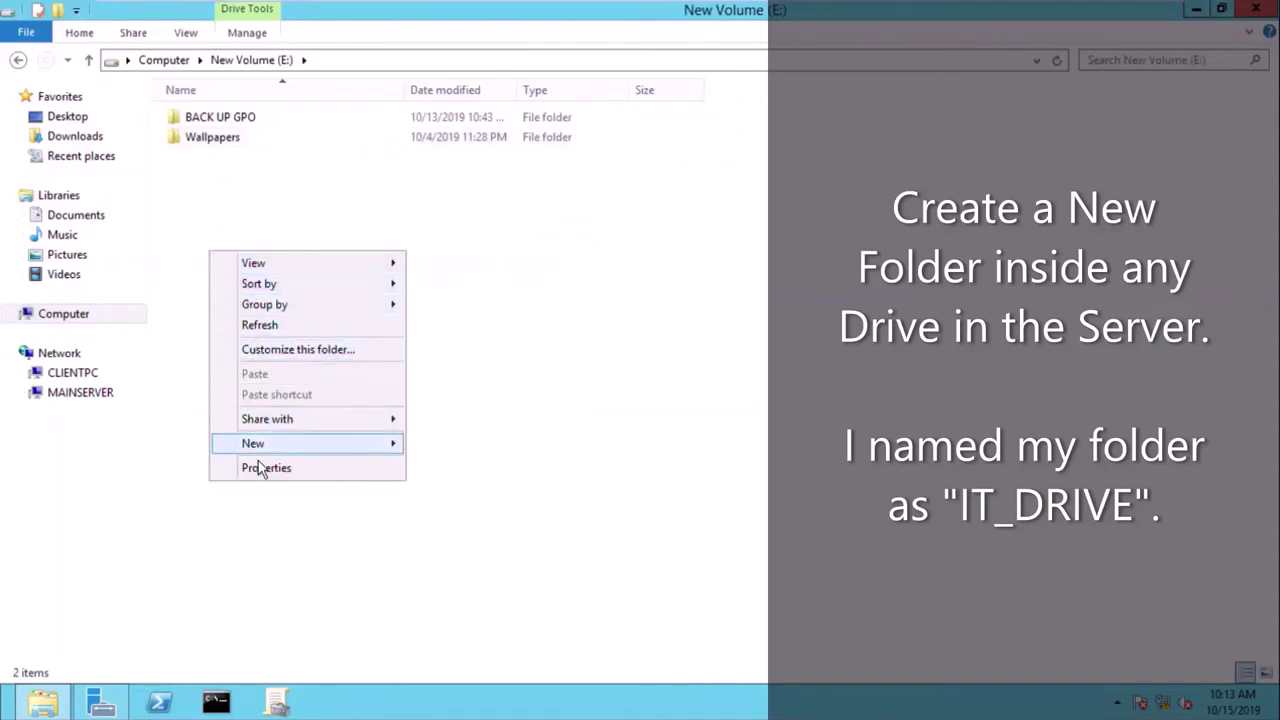
pyautogui.moveTo(300, 443)
pyautogui.click(442, 447)
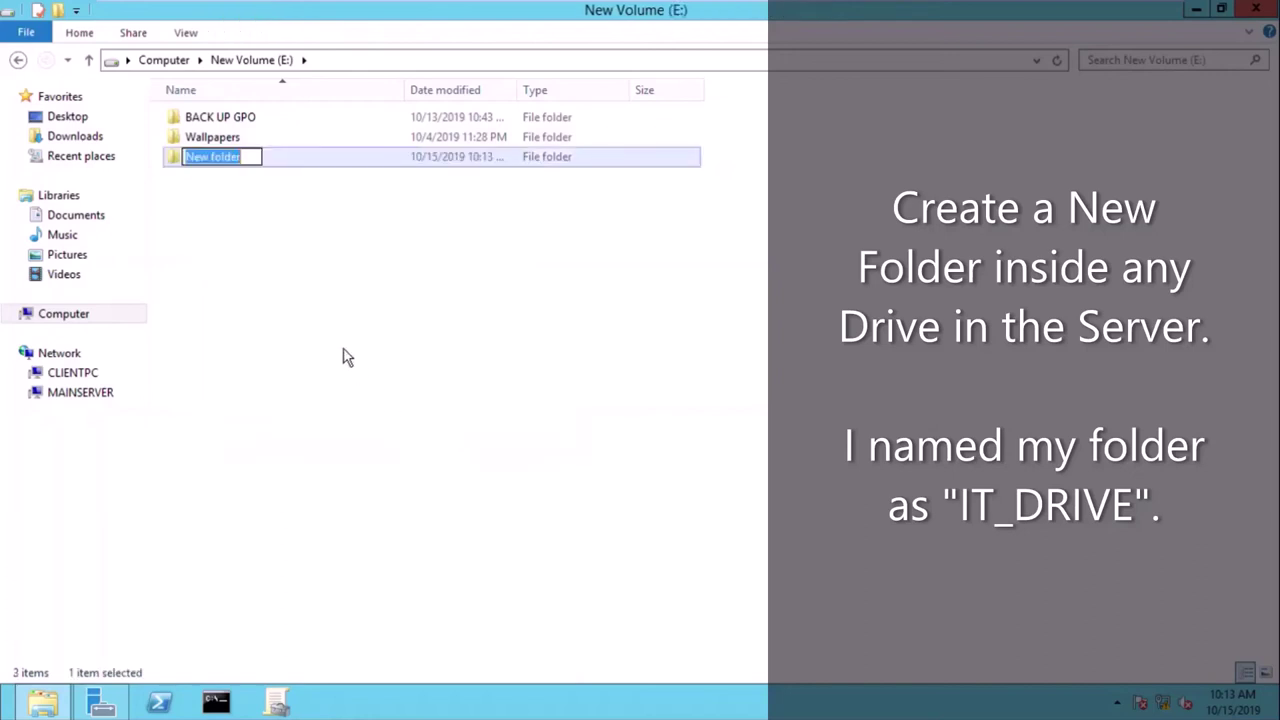
pyautogui.write('IT')
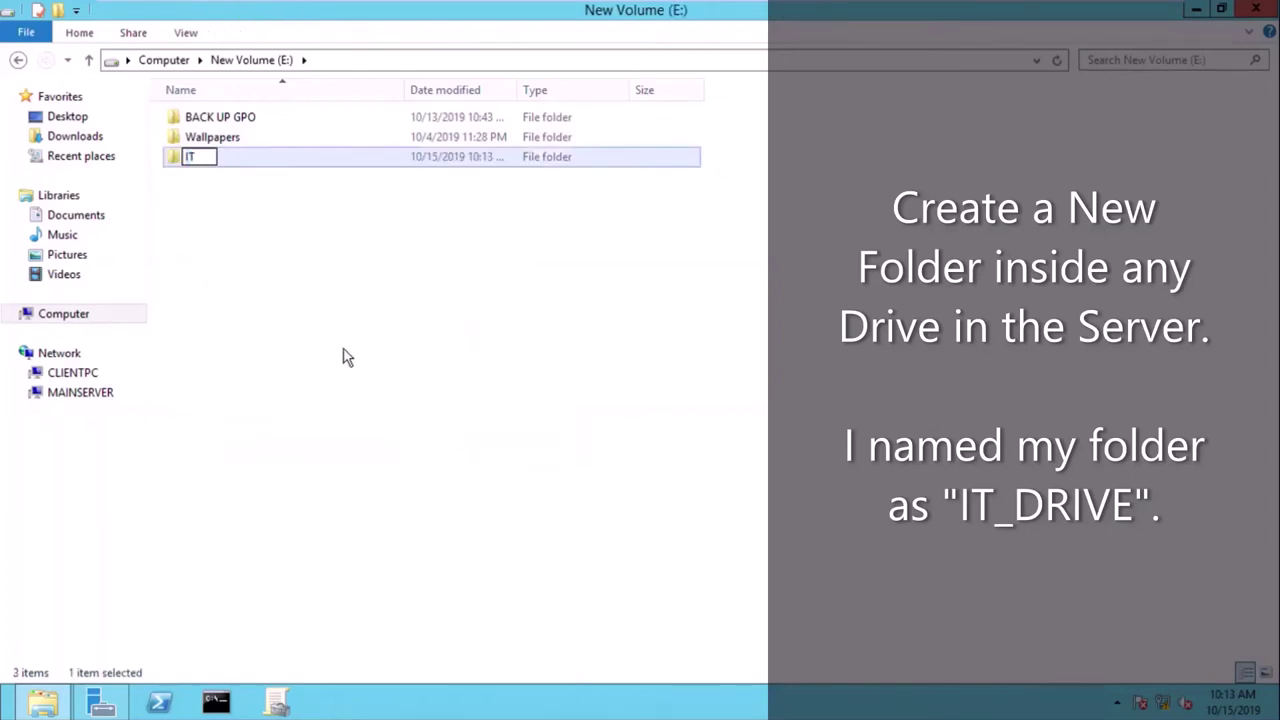
pyautogui.write('_DRIVE')
pyautogui.press('Return')
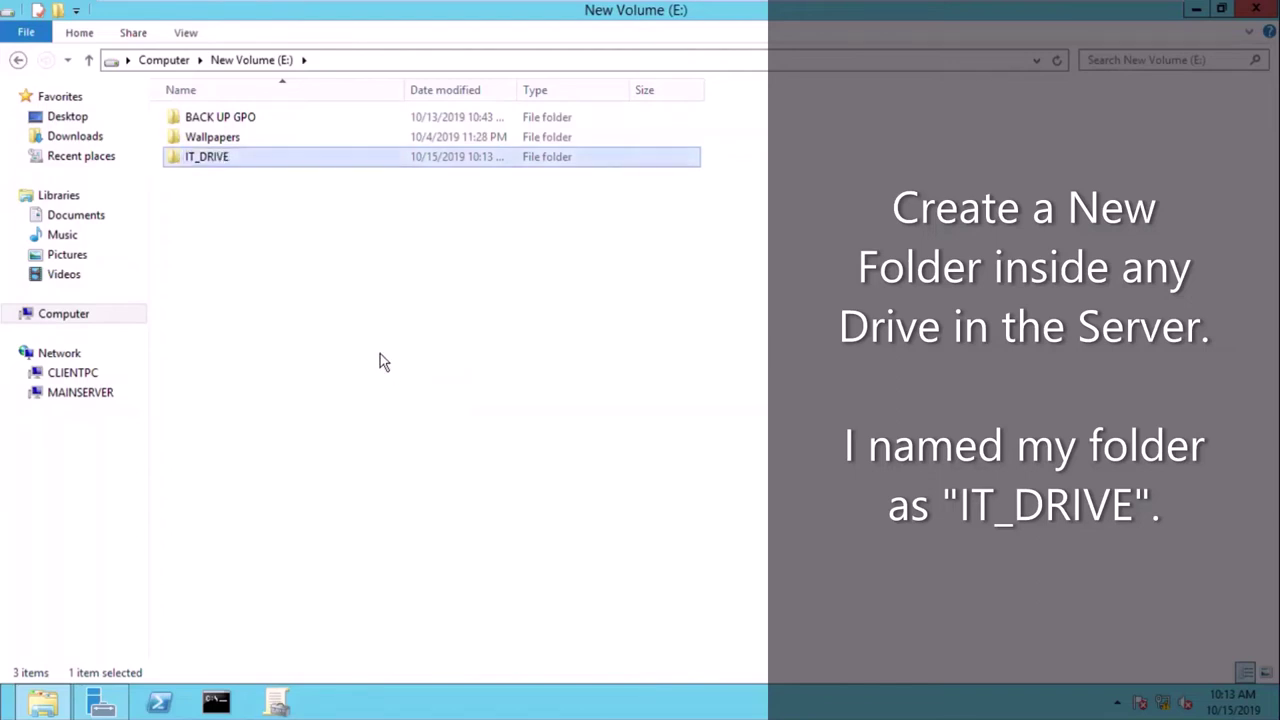
pyautogui.click(380, 360)
# - Enable sharing of the IT_DRIVE folder in its advanced sharing settings, using the share name IT_DRIVE
pyautogui.click(210, 166)
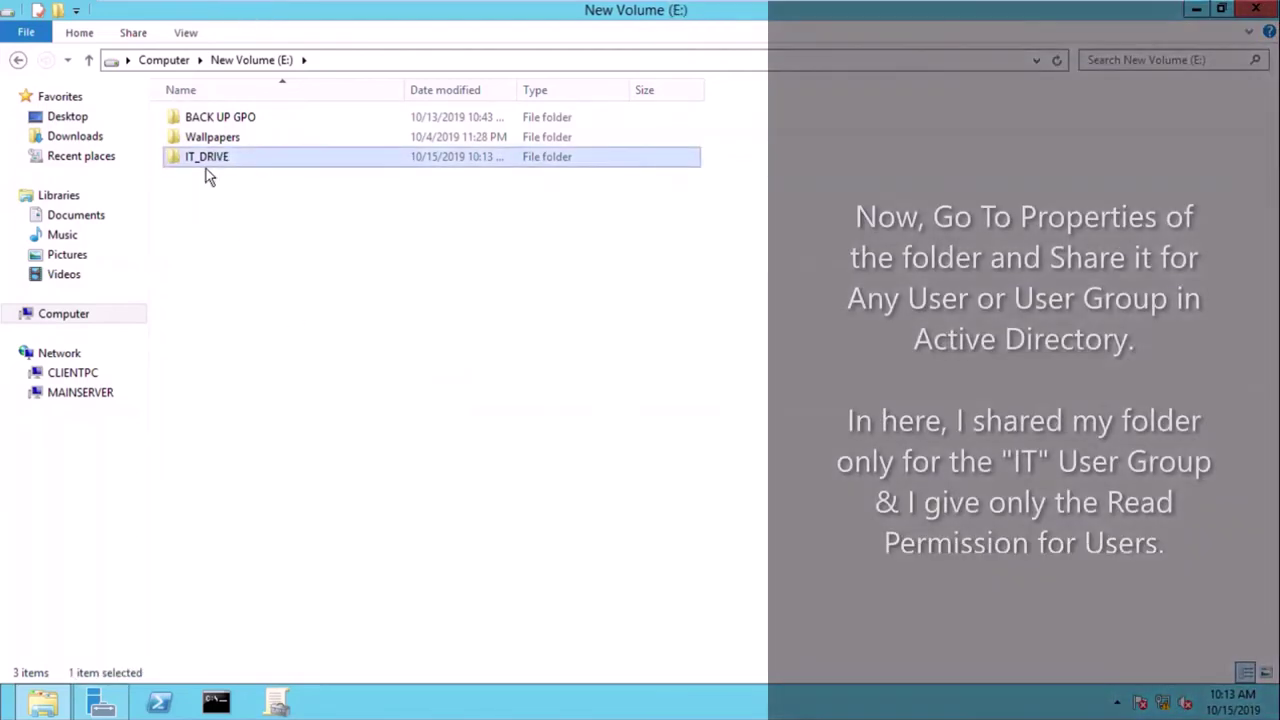
pyautogui.rightClick(208, 176)
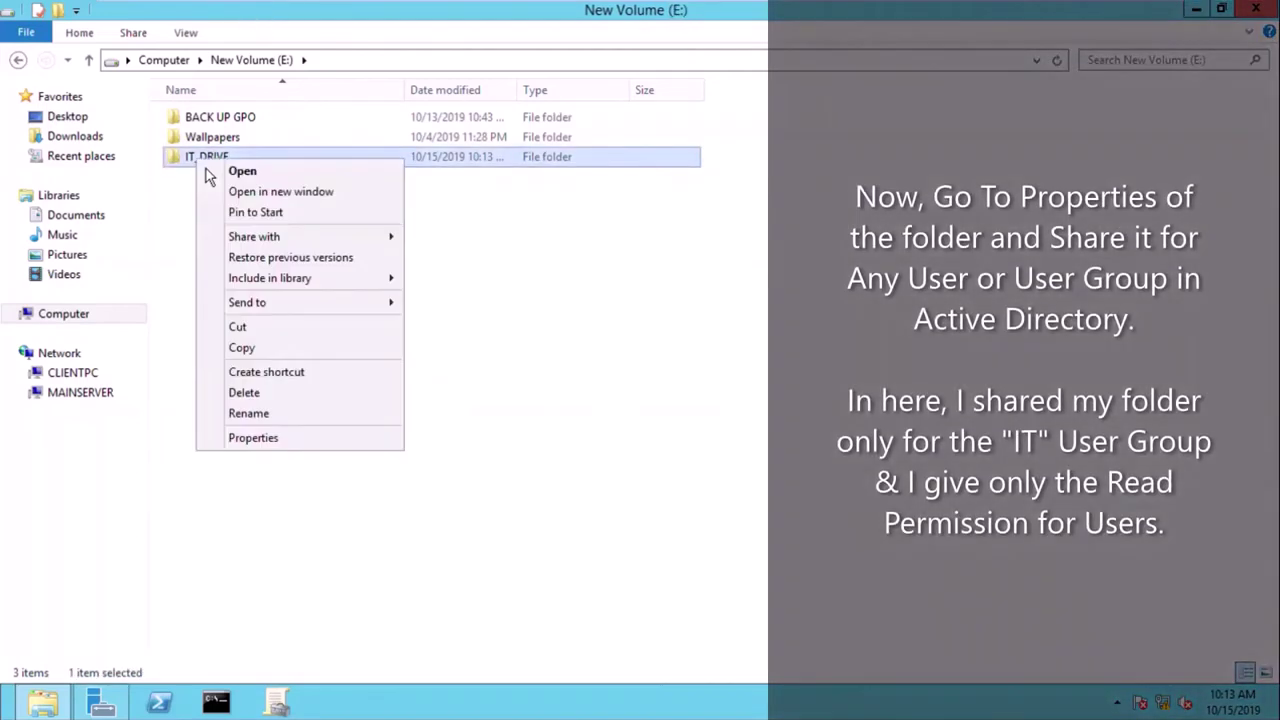
pyautogui.click(249, 440)
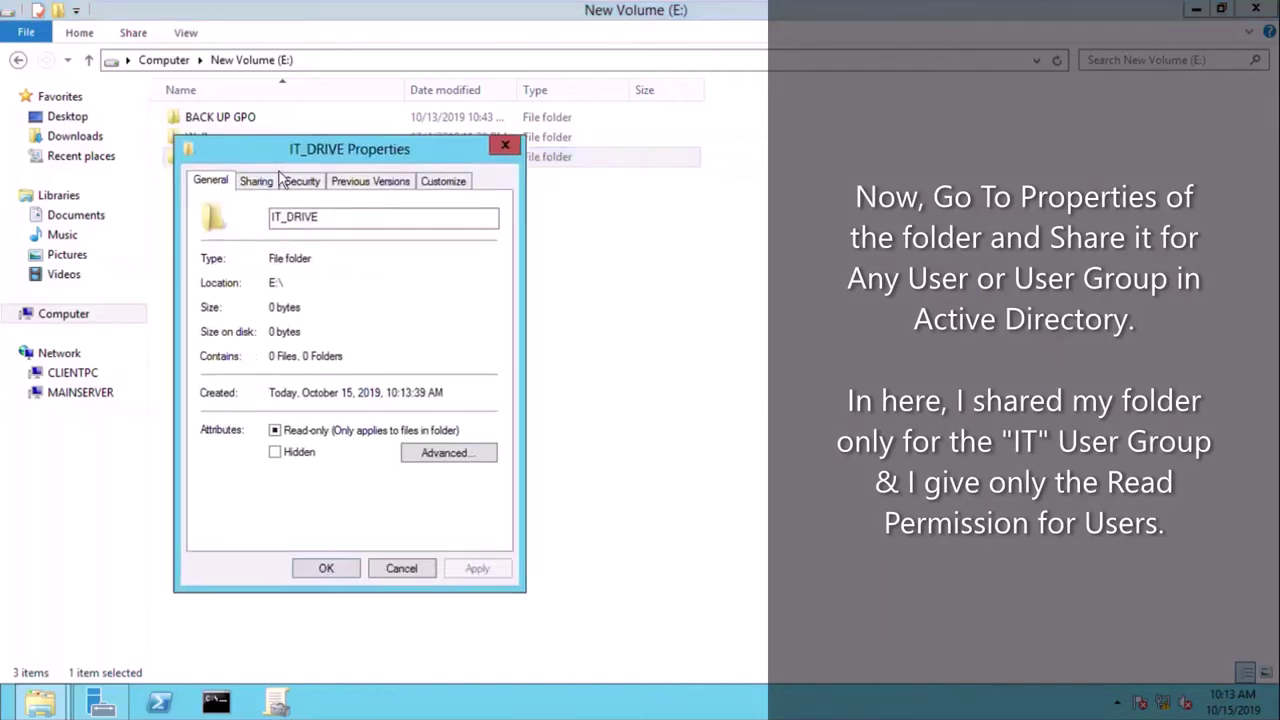
pyautogui.click(276, 180)
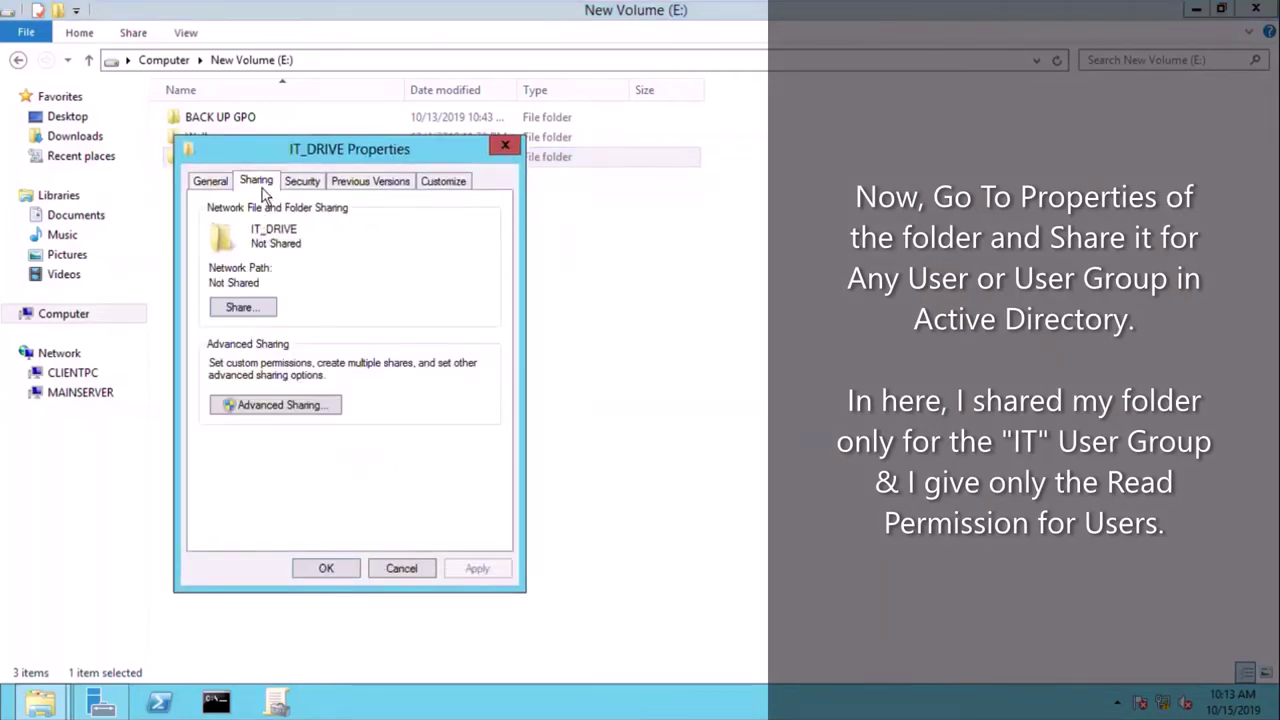
pyautogui.click(270, 405)
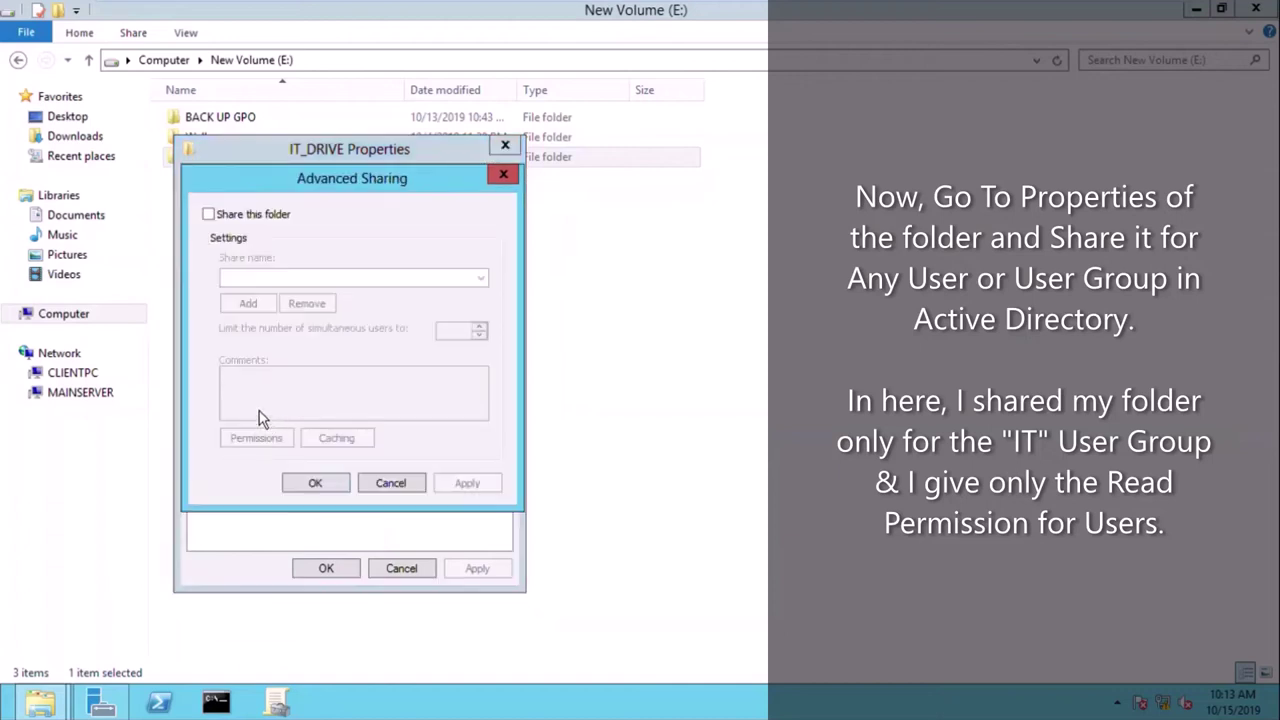
pyautogui.click(220, 224)
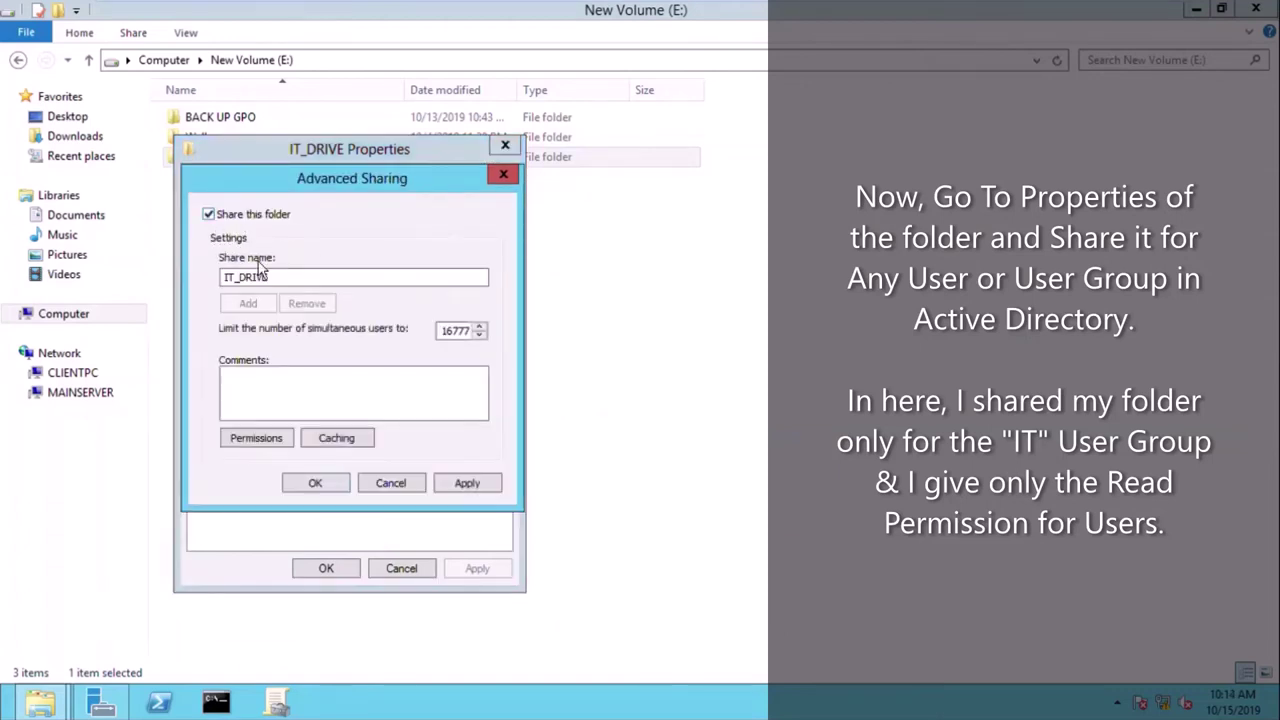
# - Replace Everyone with the nimsoft.local IT group in the IT_DRIVE share permissions, allowing only Read
pyautogui.click(268, 440)
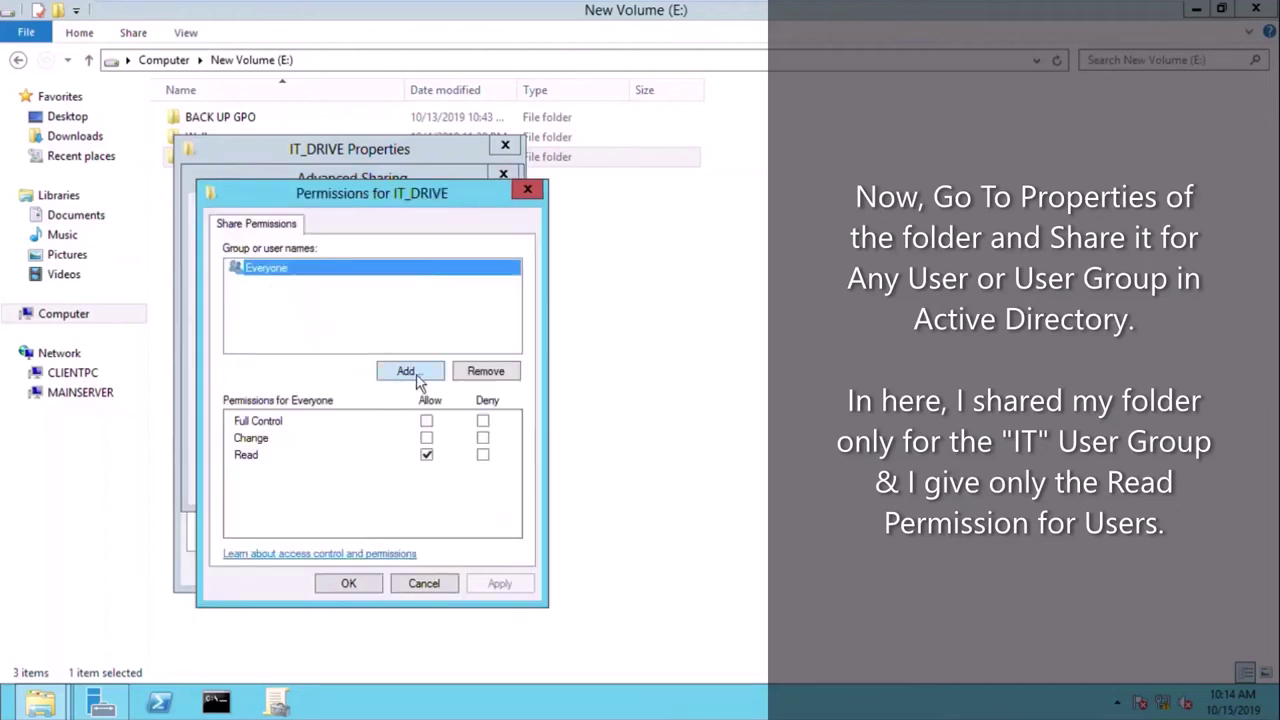
pyautogui.click(484, 378)
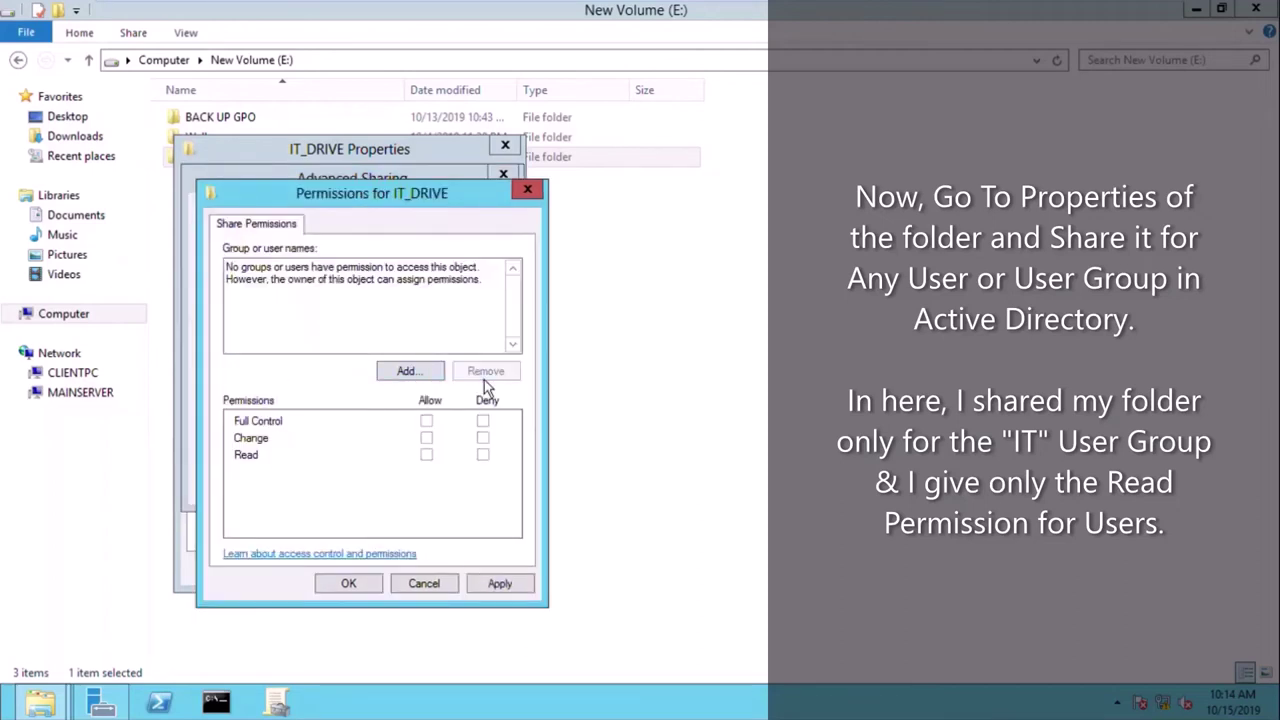
pyautogui.click(410, 372)
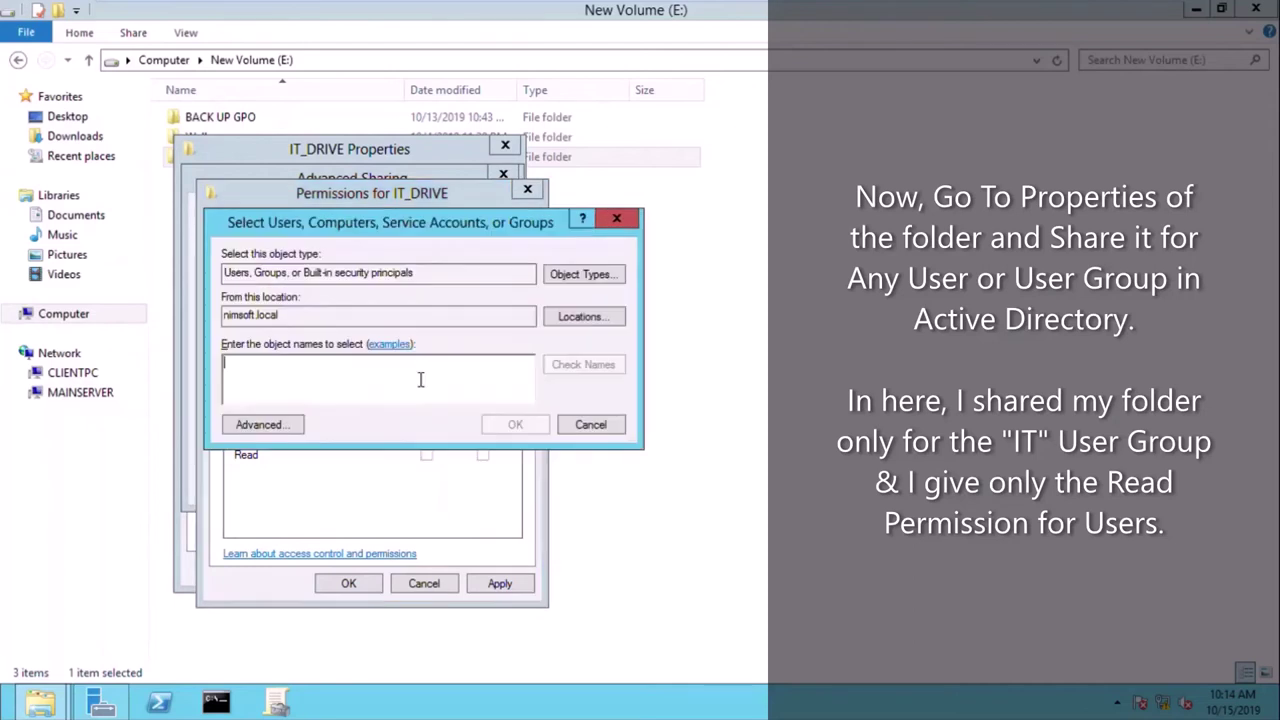
pyautogui.write('IT')
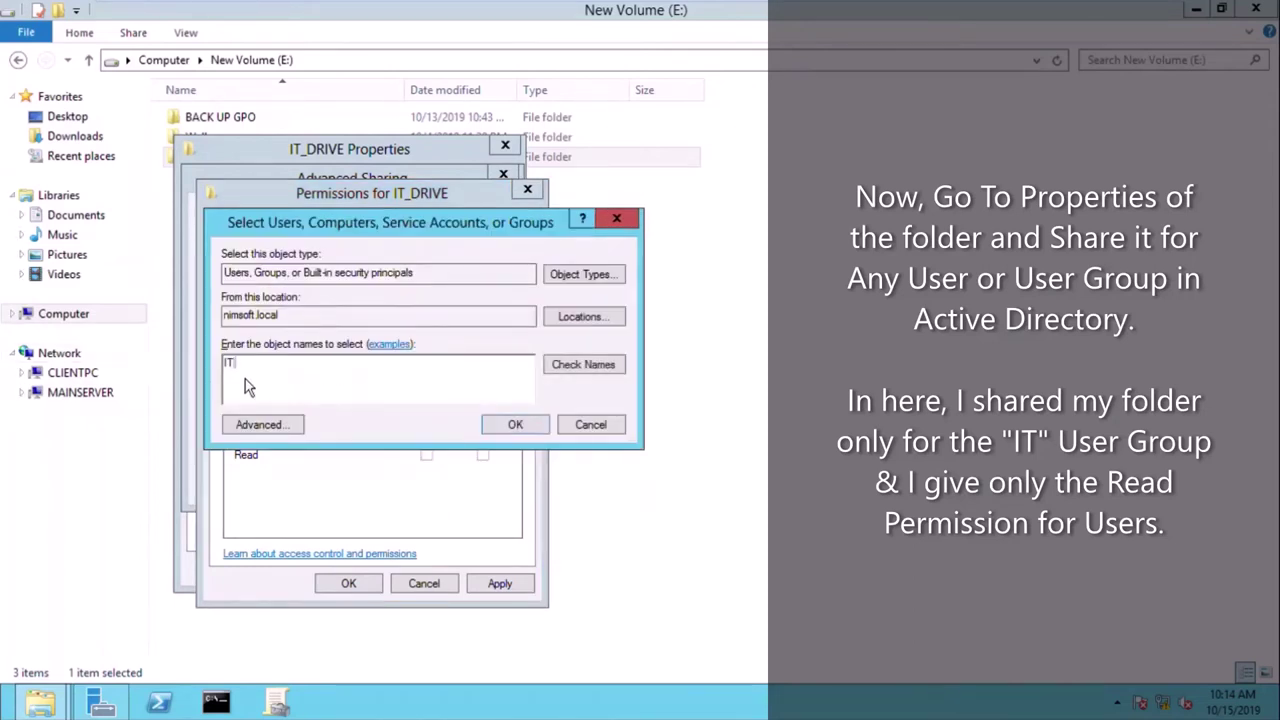
pyautogui.click(578, 372)
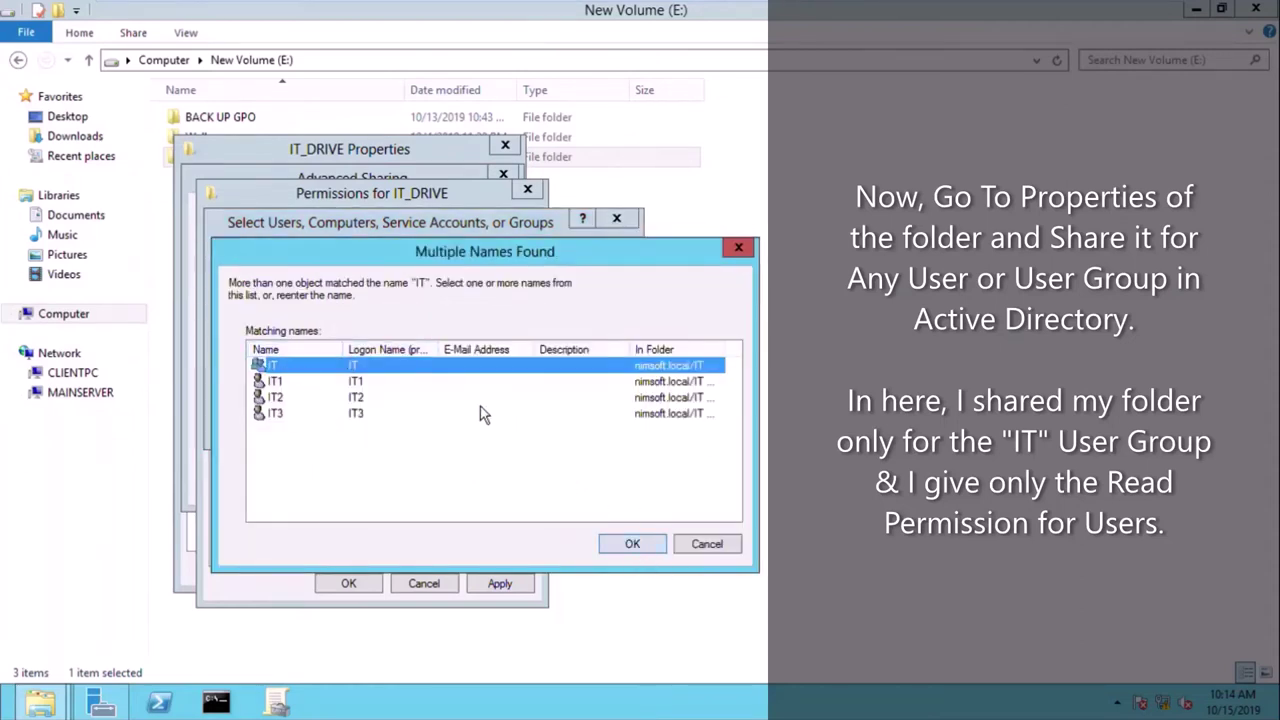
pyautogui.click(653, 543)
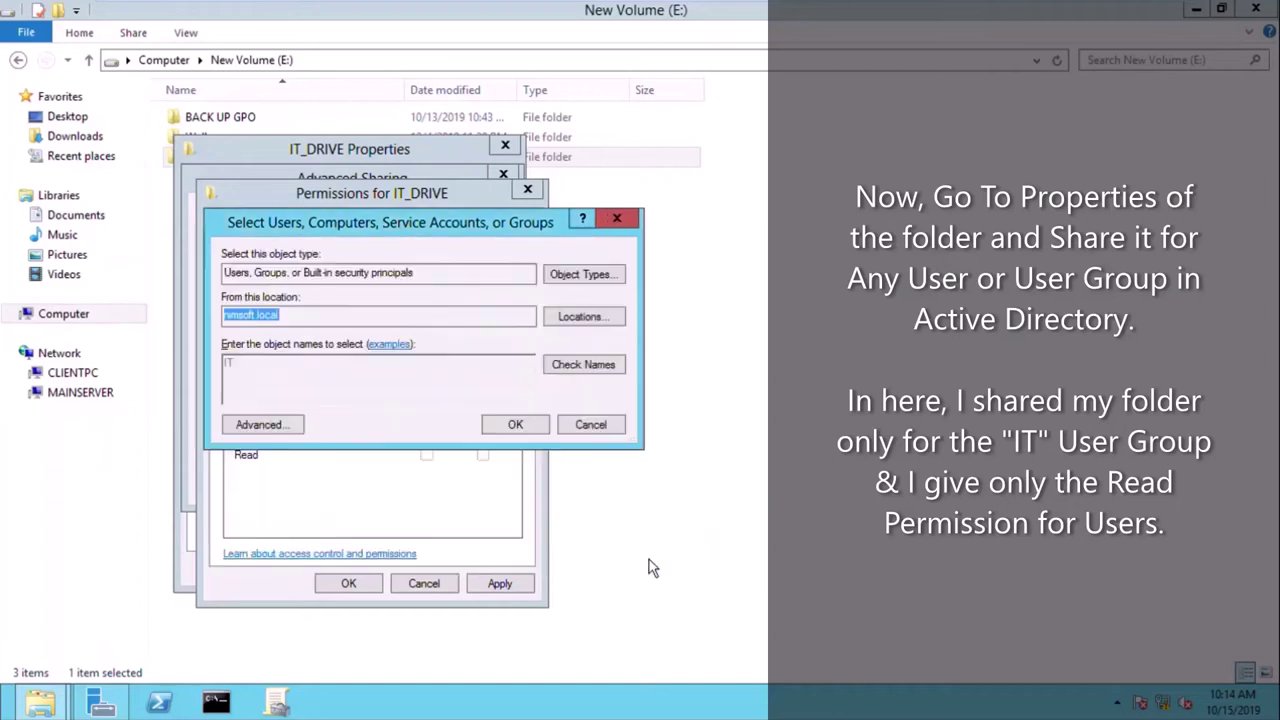
pyautogui.click(515, 425)
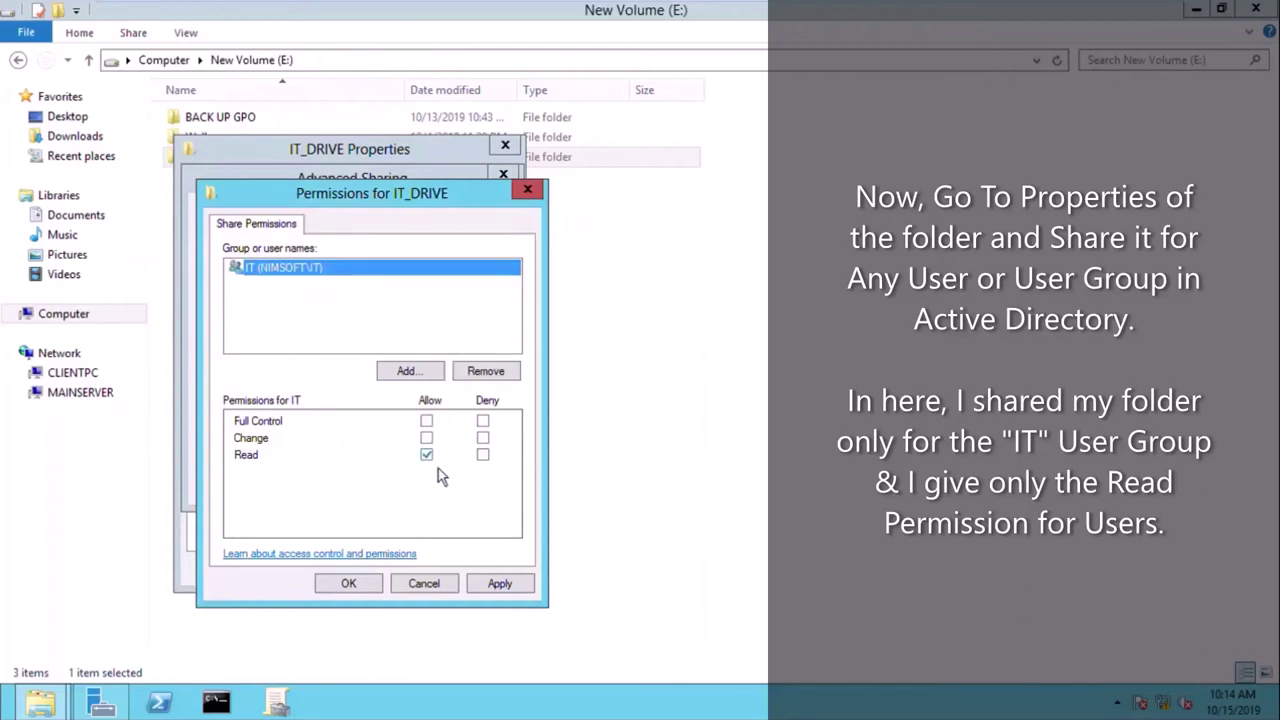
pyautogui.click(522, 592)
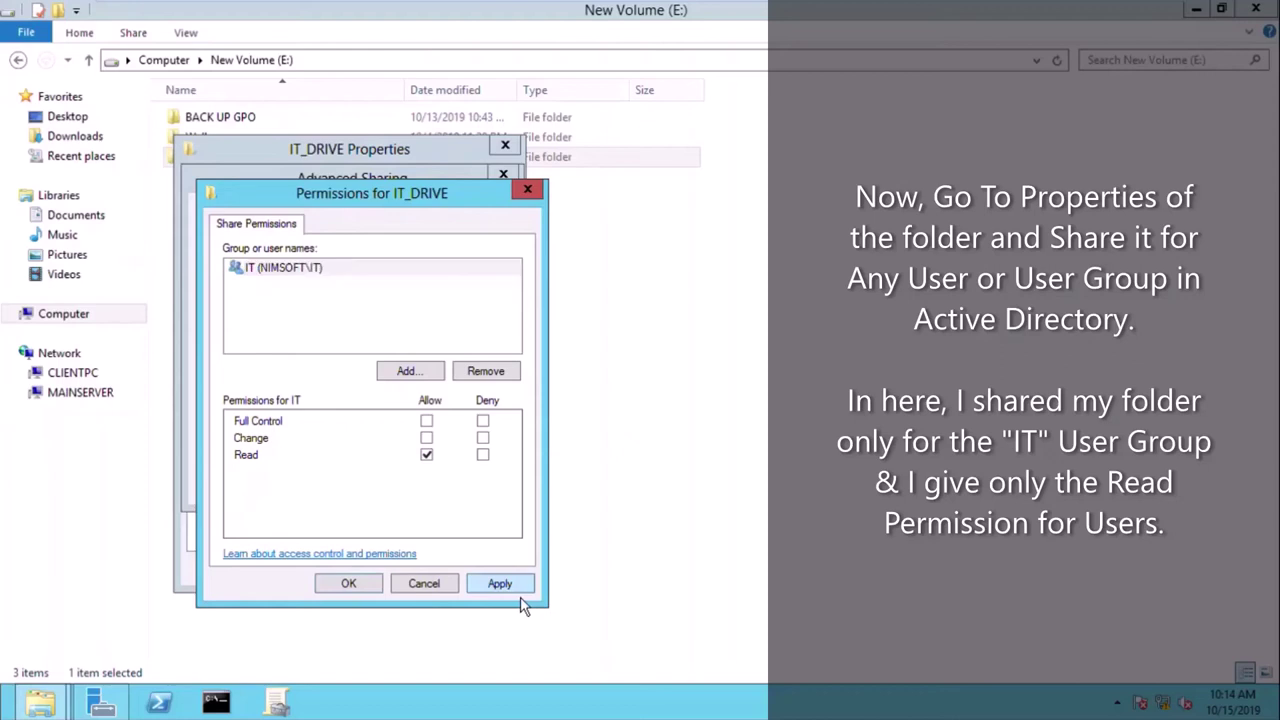
pyautogui.click(362, 592)
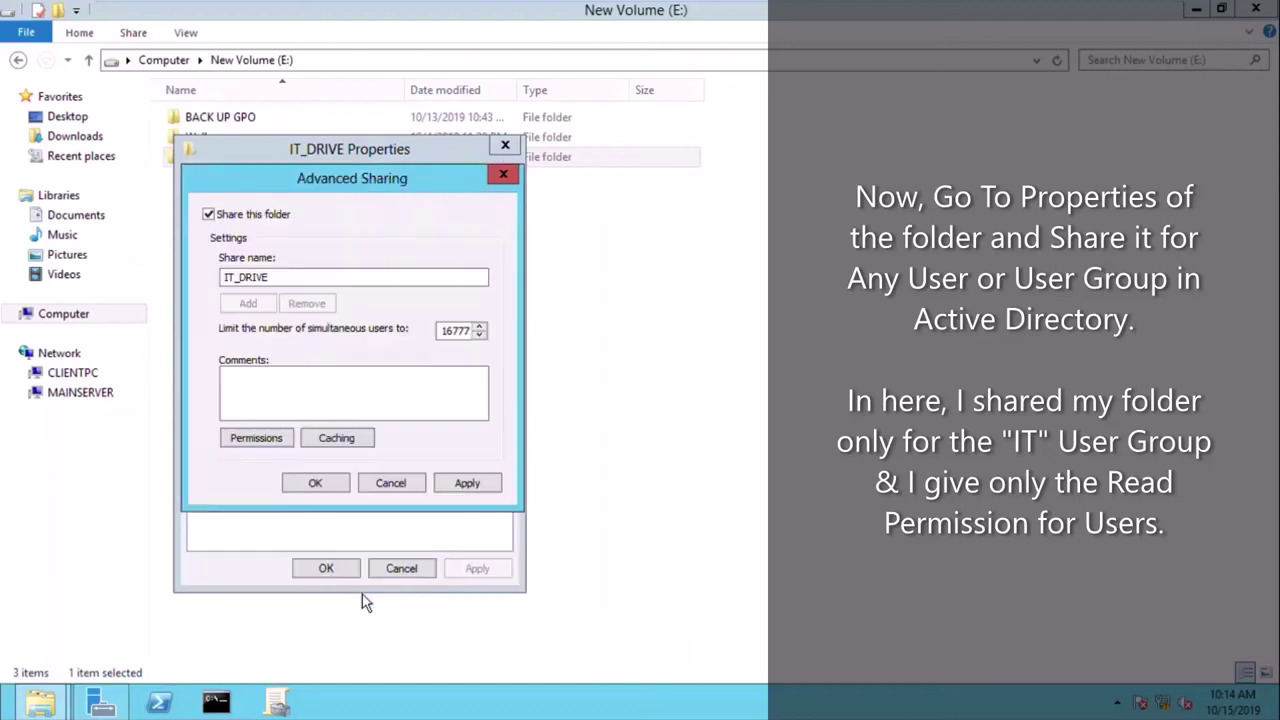
# - Apply the advanced sharing settings of IT_DRIVE and highlight its network path before closing the folder properties
pyautogui.click(468, 494)
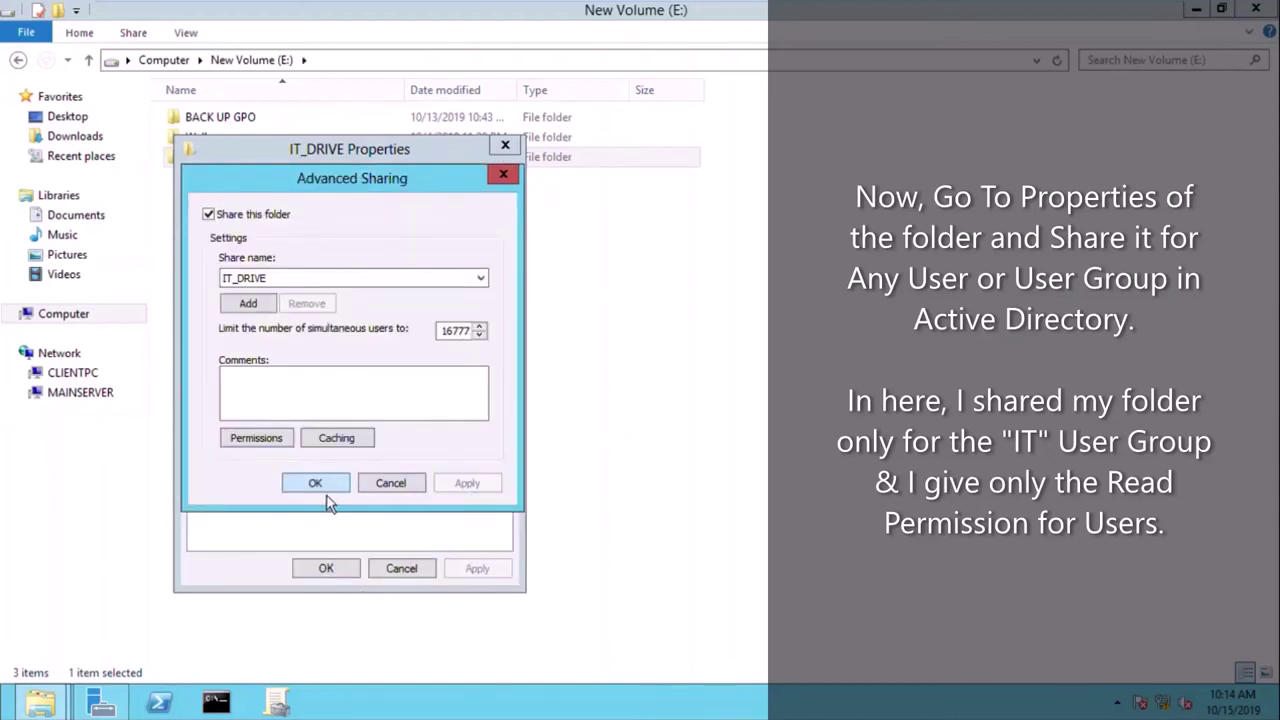
pyautogui.click(324, 494)
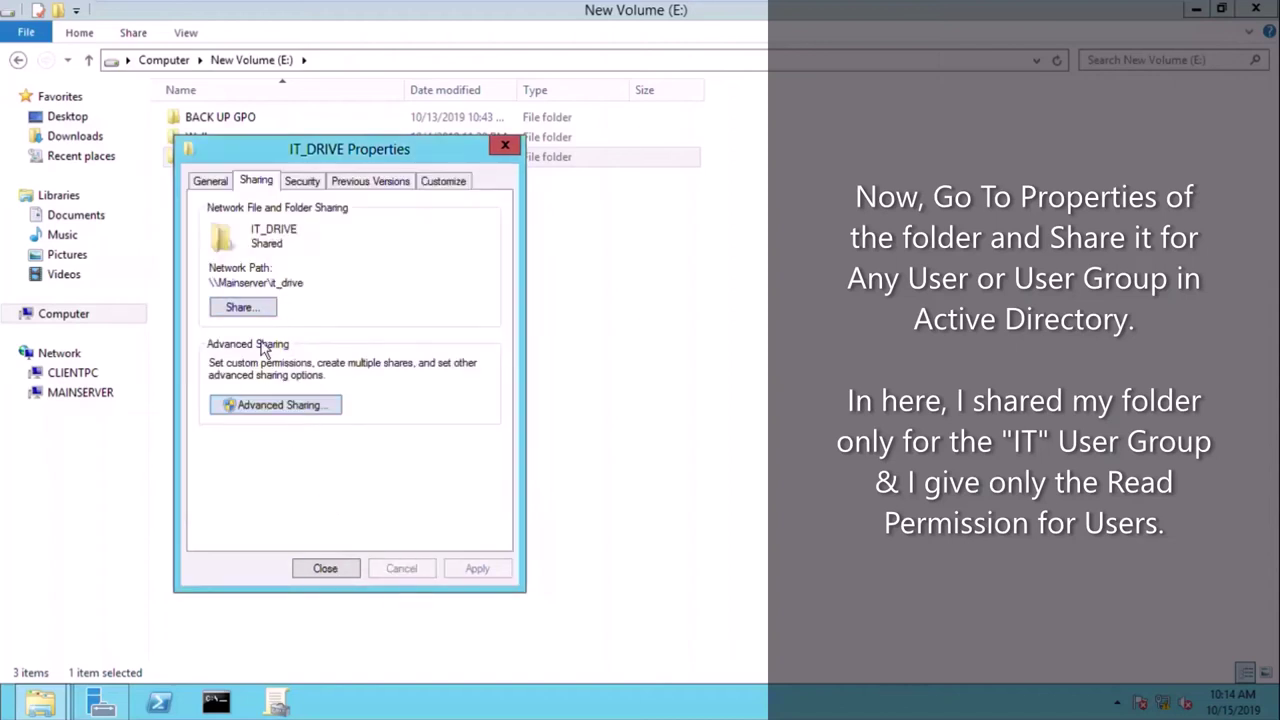
pyautogui.moveTo(210, 291); pyautogui.dragTo(347, 294)
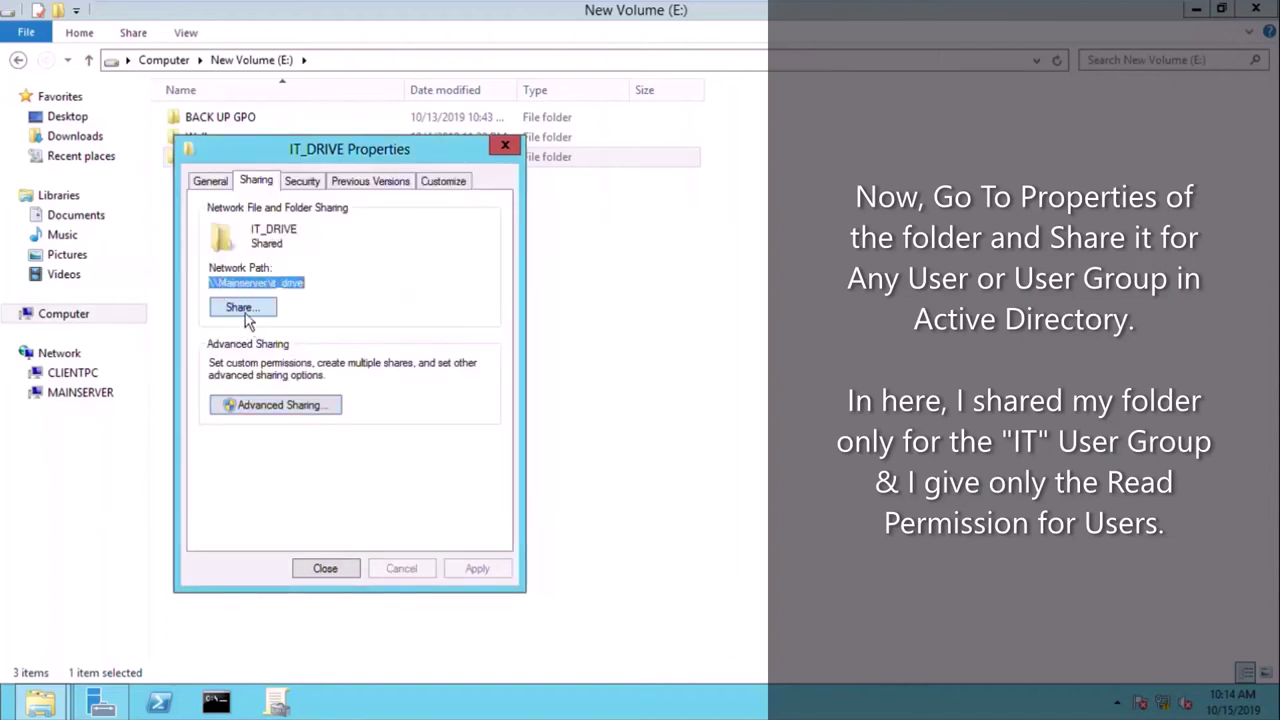
pyautogui.click(328, 576)
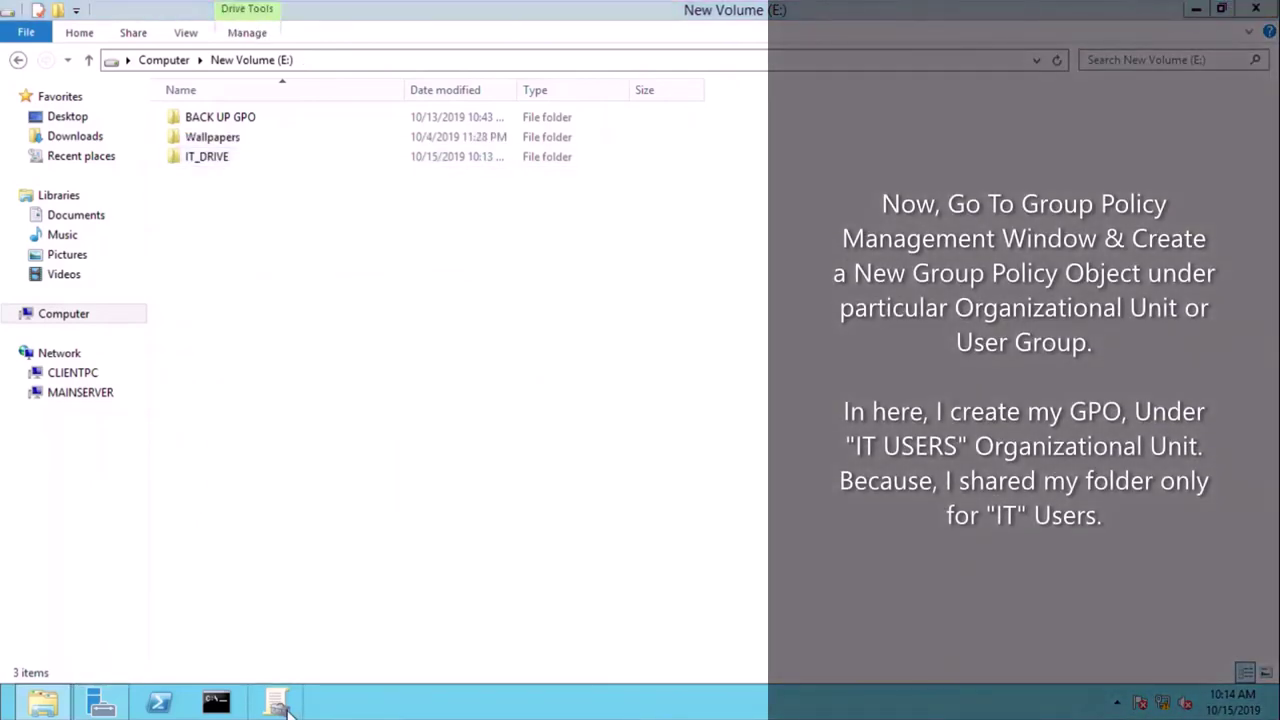
# - In Group Policy Management, create a GPO named "IT USERS DRIVE" linked to the IT USERS organizational unit
pyautogui.click(278, 704)
pyautogui.click(112, 141)
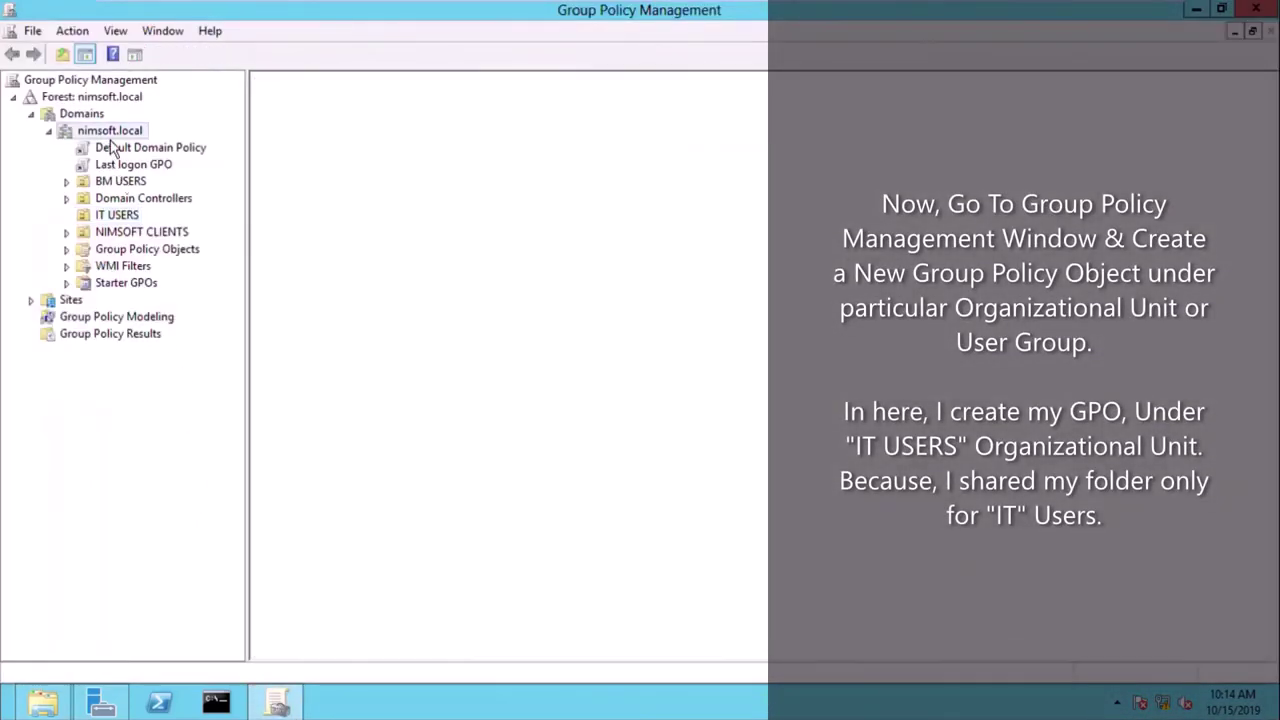
pyautogui.click(117, 219)
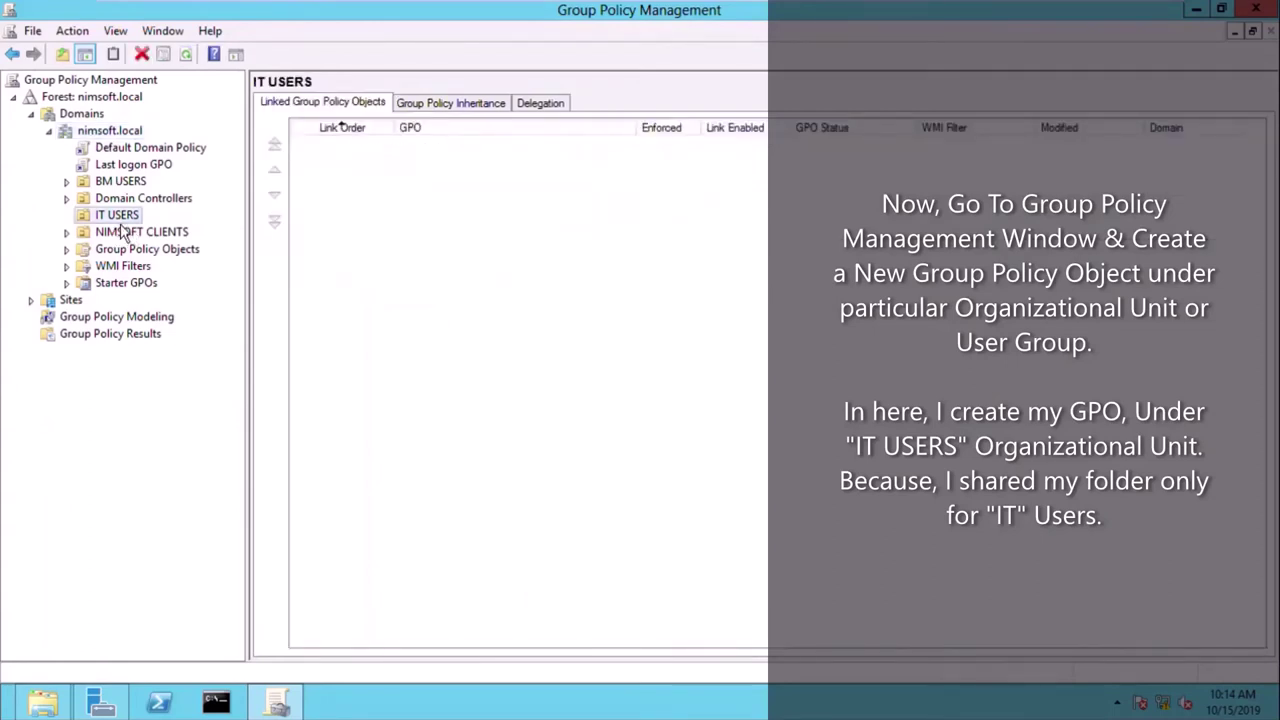
pyautogui.rightClick(118, 216)
pyautogui.click(158, 226)
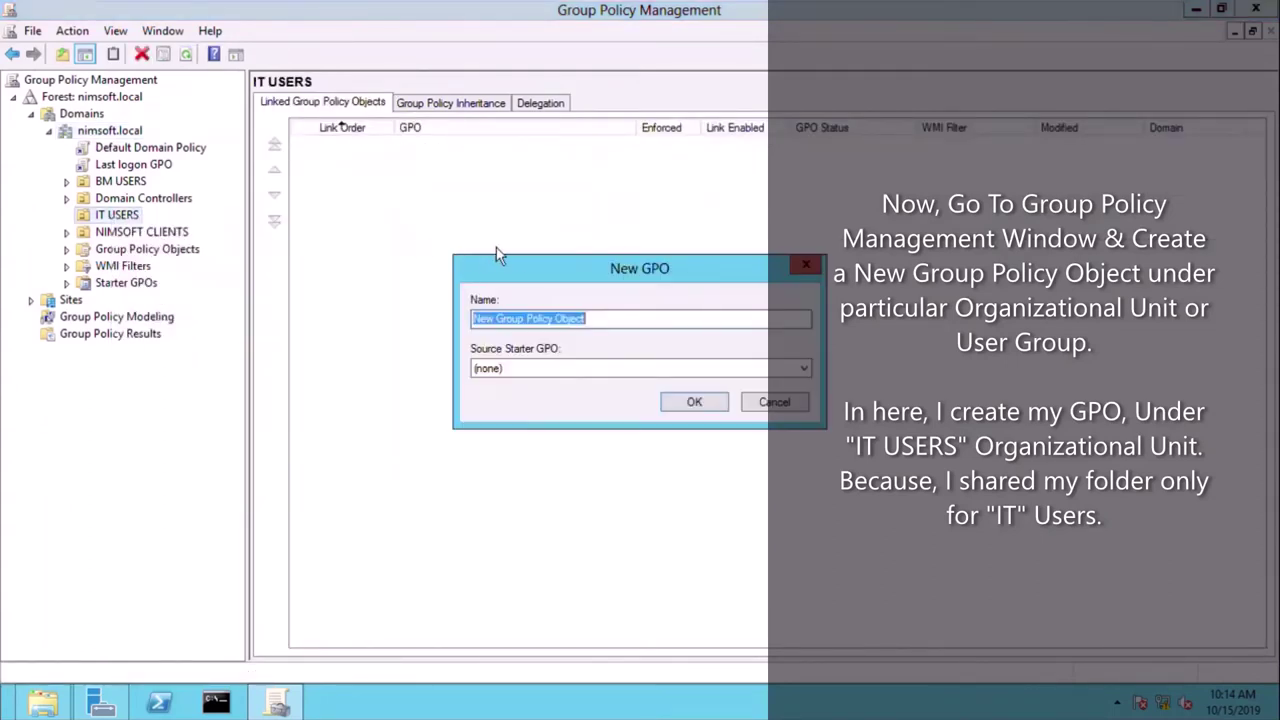
pyautogui.moveTo(462, 258); pyautogui.dragTo(328, 254)
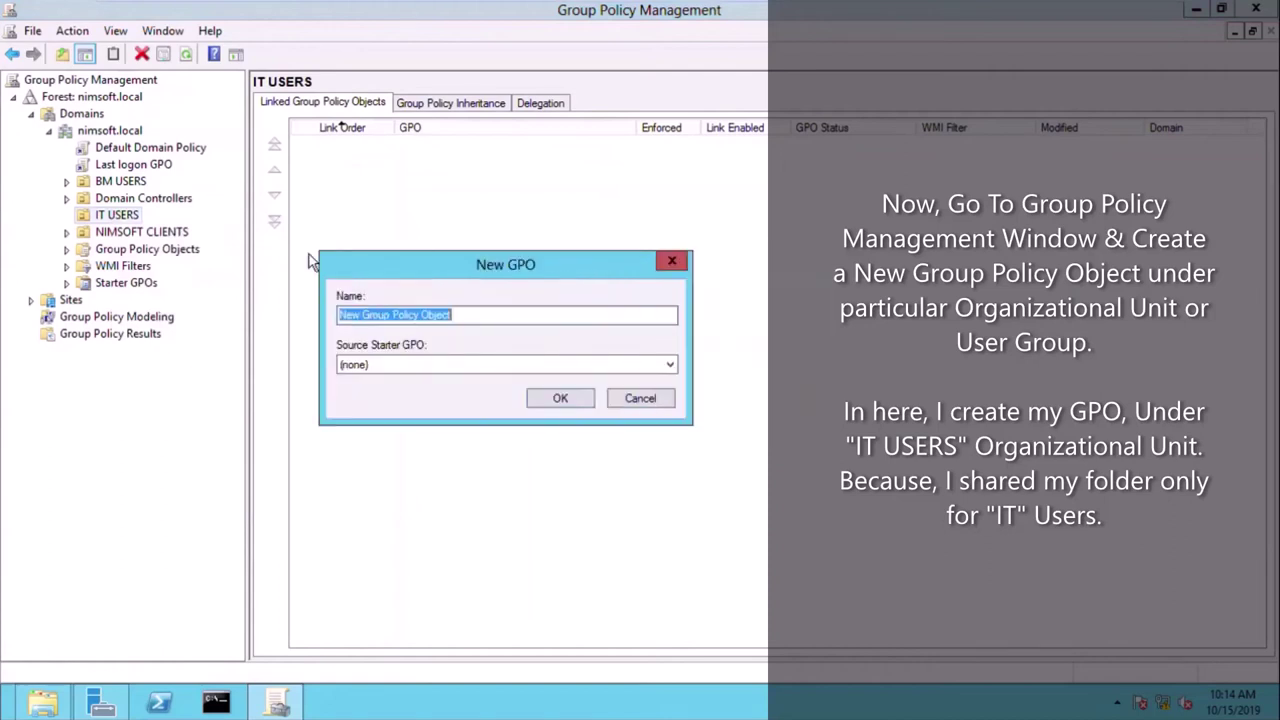
pyautogui.click(466, 324)
pyautogui.moveTo(486, 325); pyautogui.dragTo(300, 323)
pyautogui.write('IT USERS DRIVE')
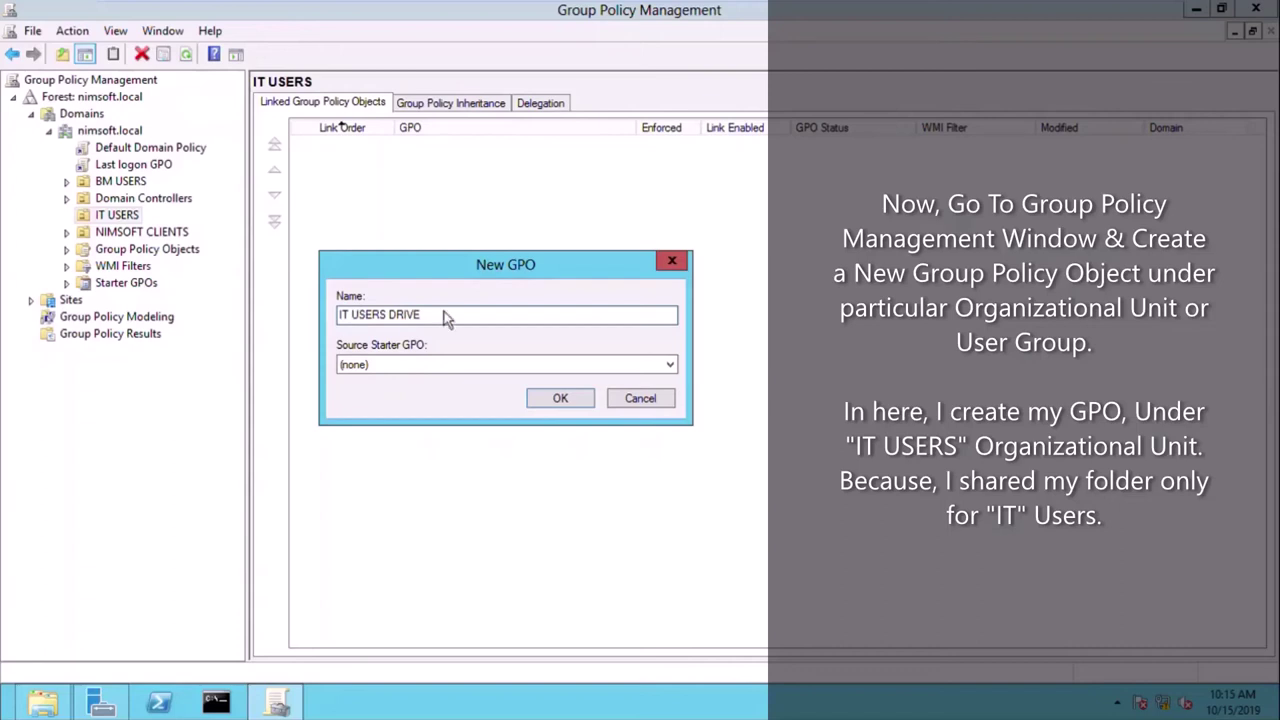
pyautogui.moveTo(449, 320); pyautogui.dragTo(284, 303)
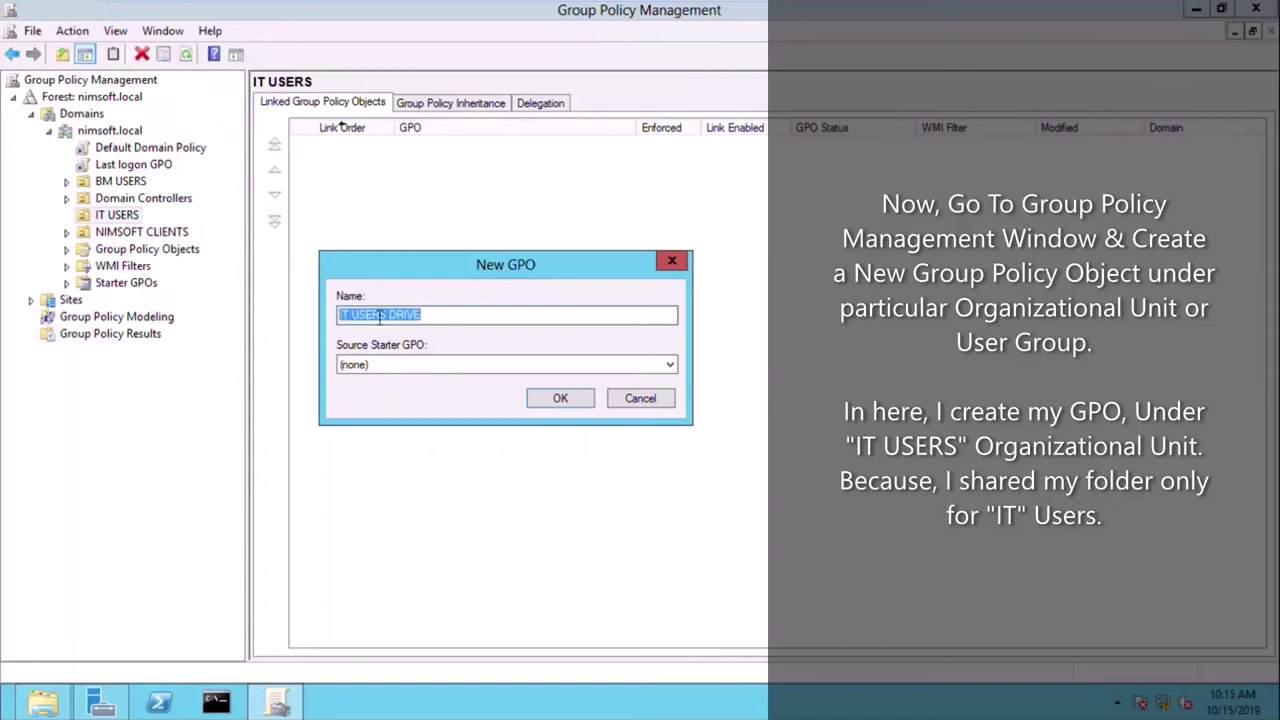
pyautogui.click(561, 400)
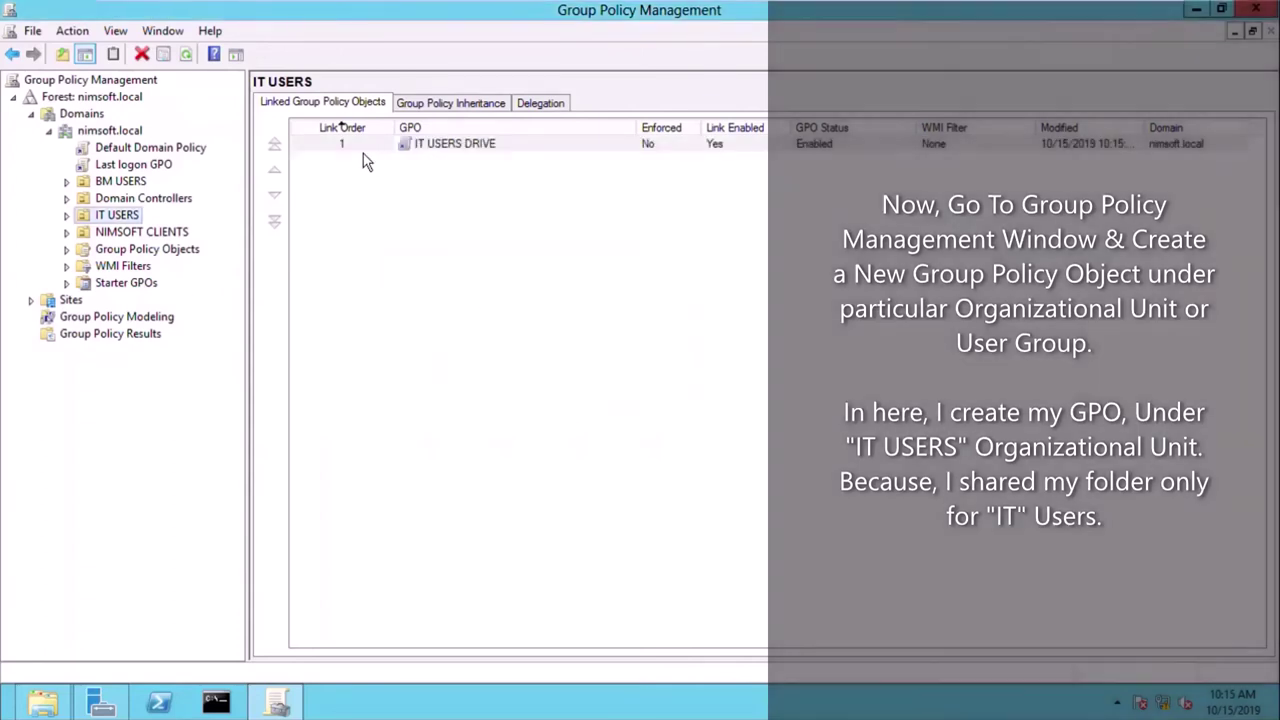
# - Open the IT USERS DRIVE GPO for editing and go to Drive Maps under the User Configuration preferences' Windows Settings
pyautogui.rightClick(422, 150)
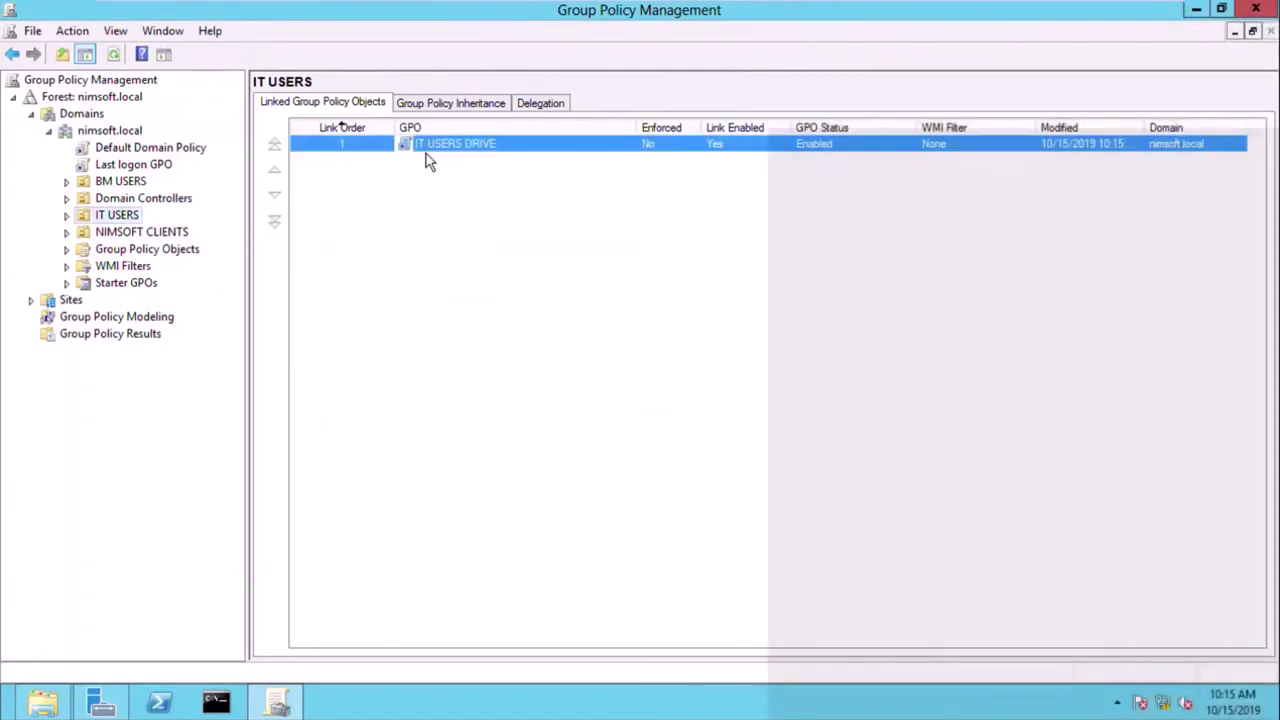
pyautogui.click(452, 162)
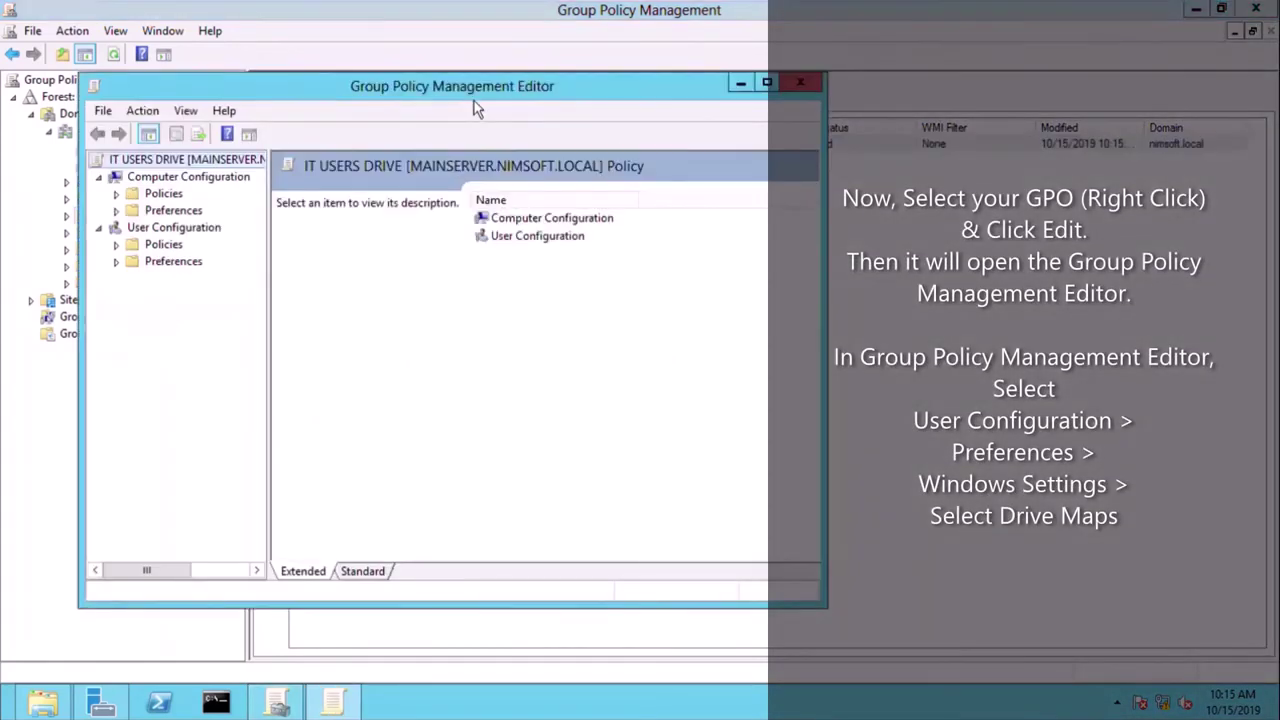
pyautogui.moveTo(464, 90); pyautogui.dragTo(441, 72)
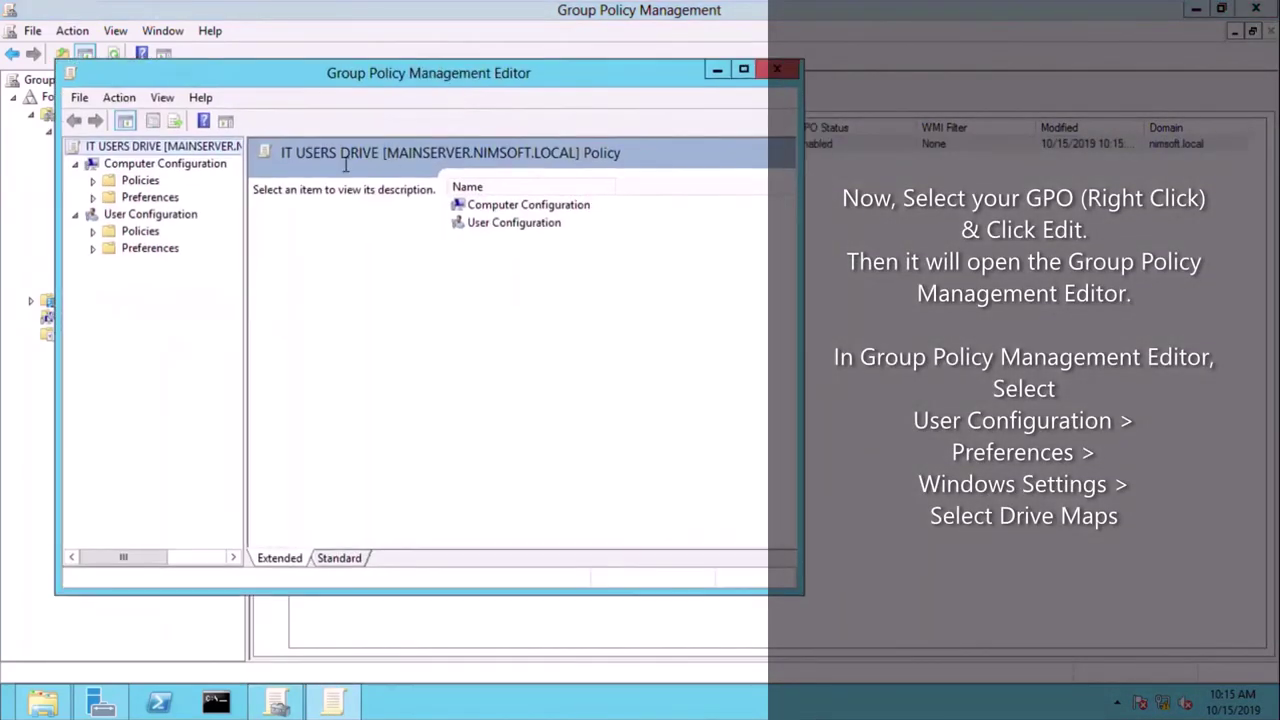
pyautogui.click(150, 216)
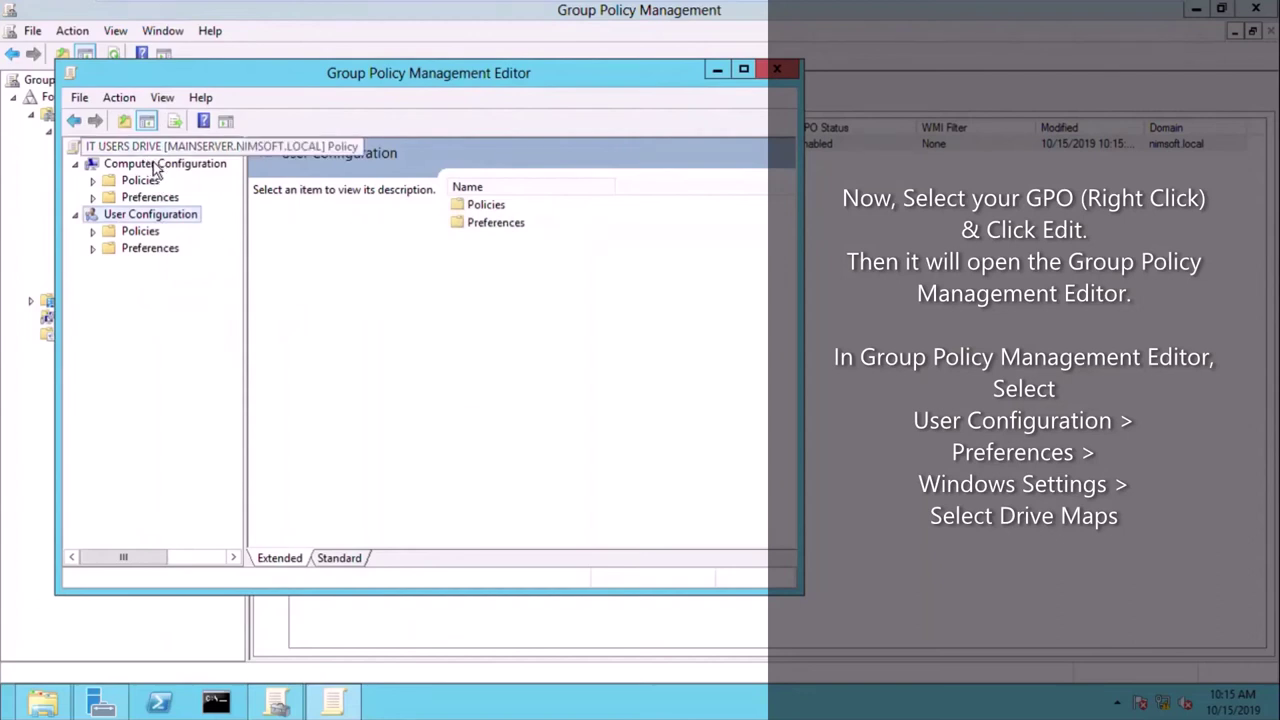
pyautogui.click(93, 248)
pyautogui.click(155, 249)
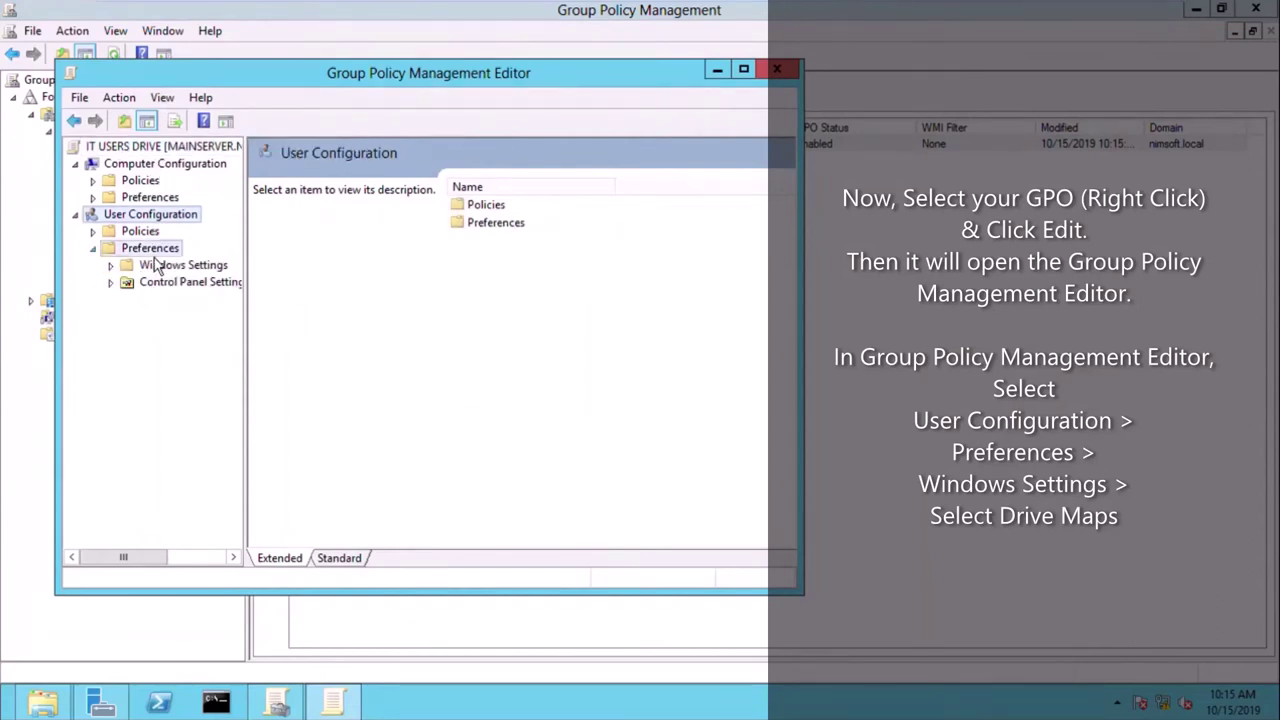
pyautogui.click(111, 266)
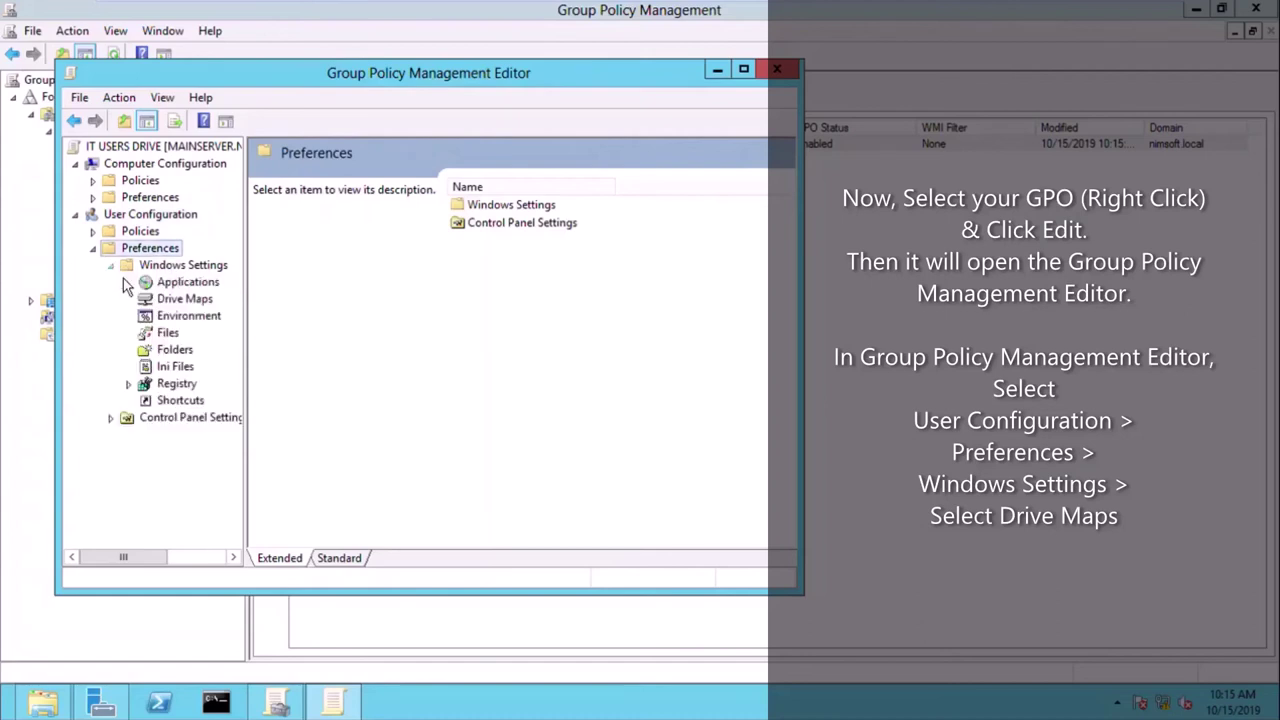
pyautogui.click(183, 265)
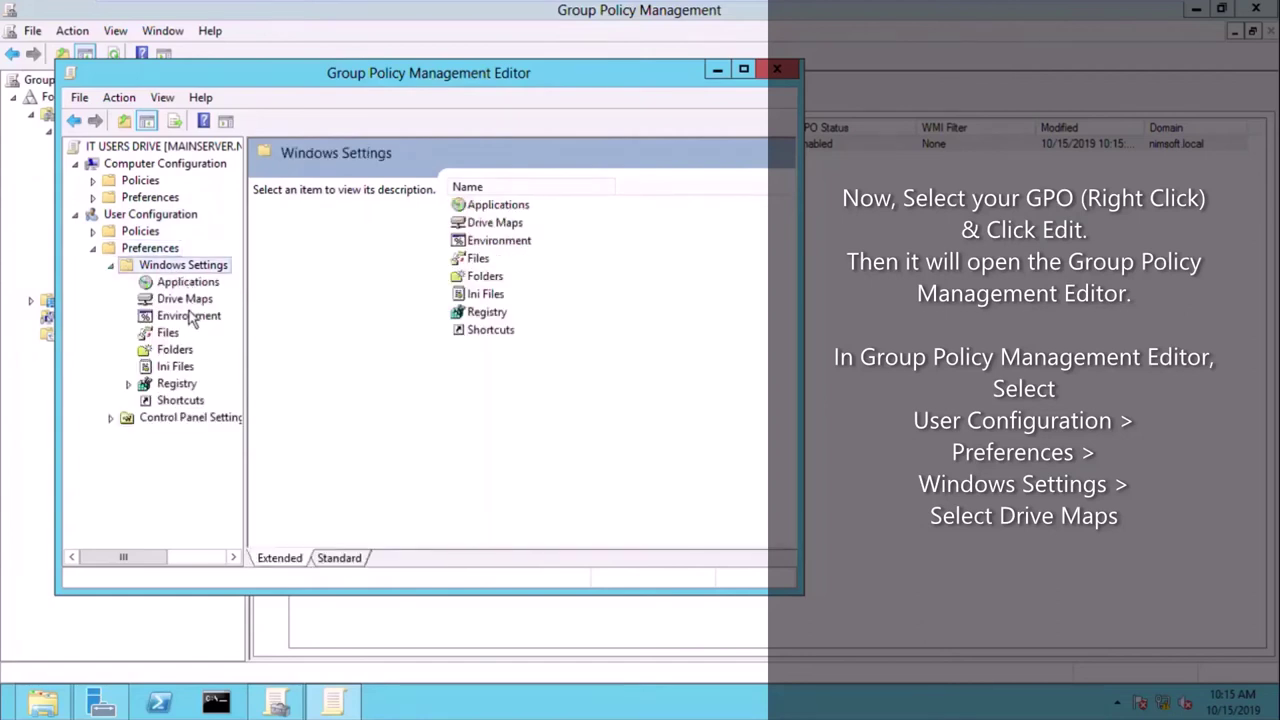
pyautogui.click(182, 299)
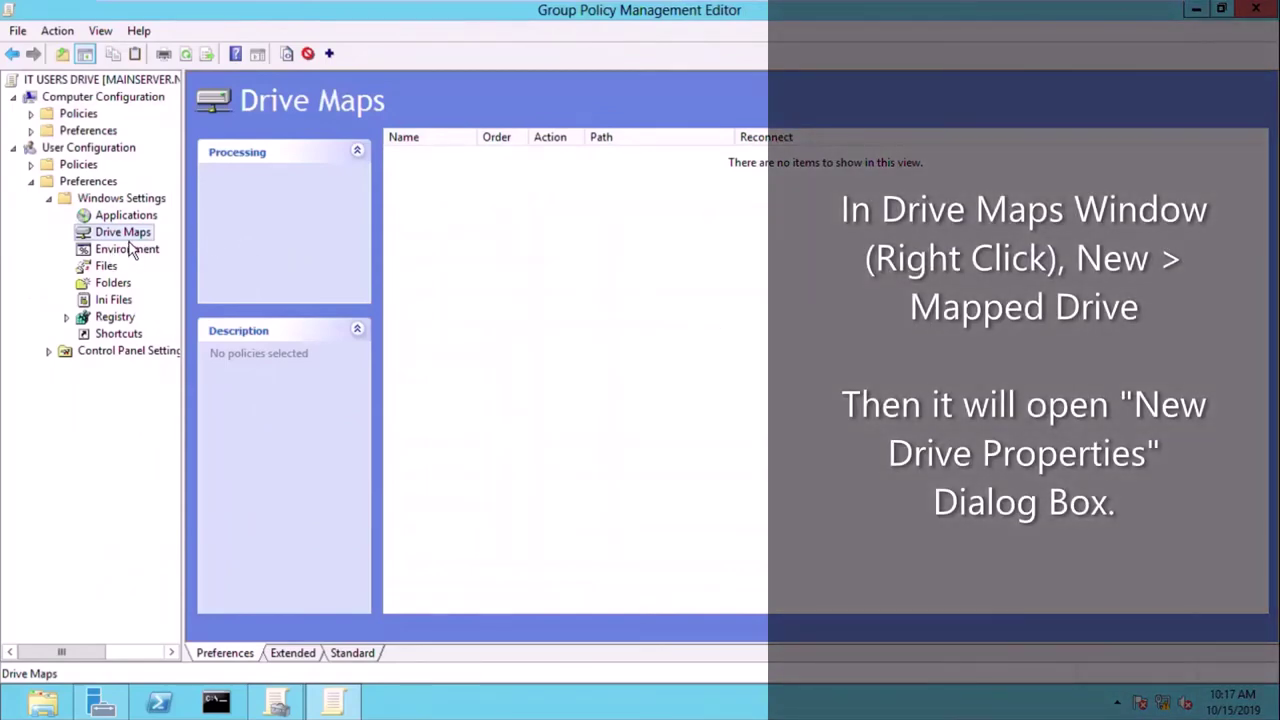
# - Start a new mapped drive with the action Create and the location \\Mainserver\it_drive
pyautogui.rightClick(466, 232)
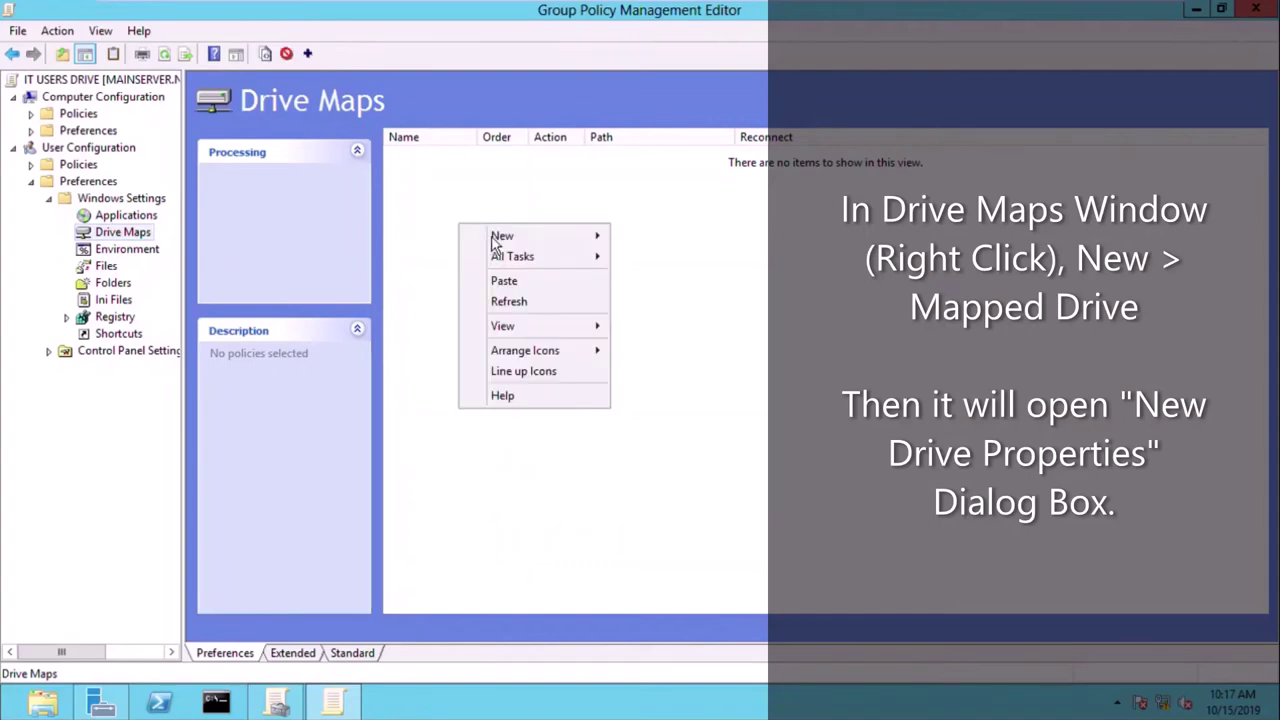
pyautogui.moveTo(534, 240)
pyautogui.click(660, 240)
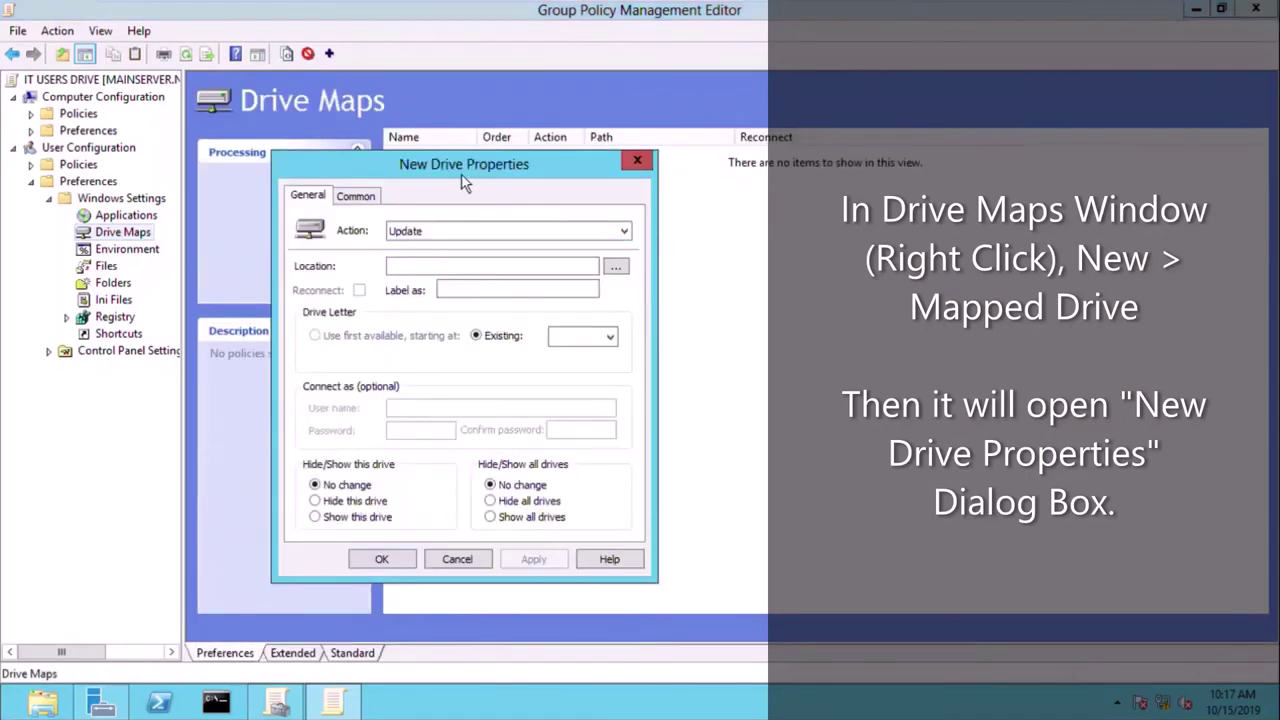
pyautogui.moveTo(421, 173); pyautogui.dragTo(388, 150)
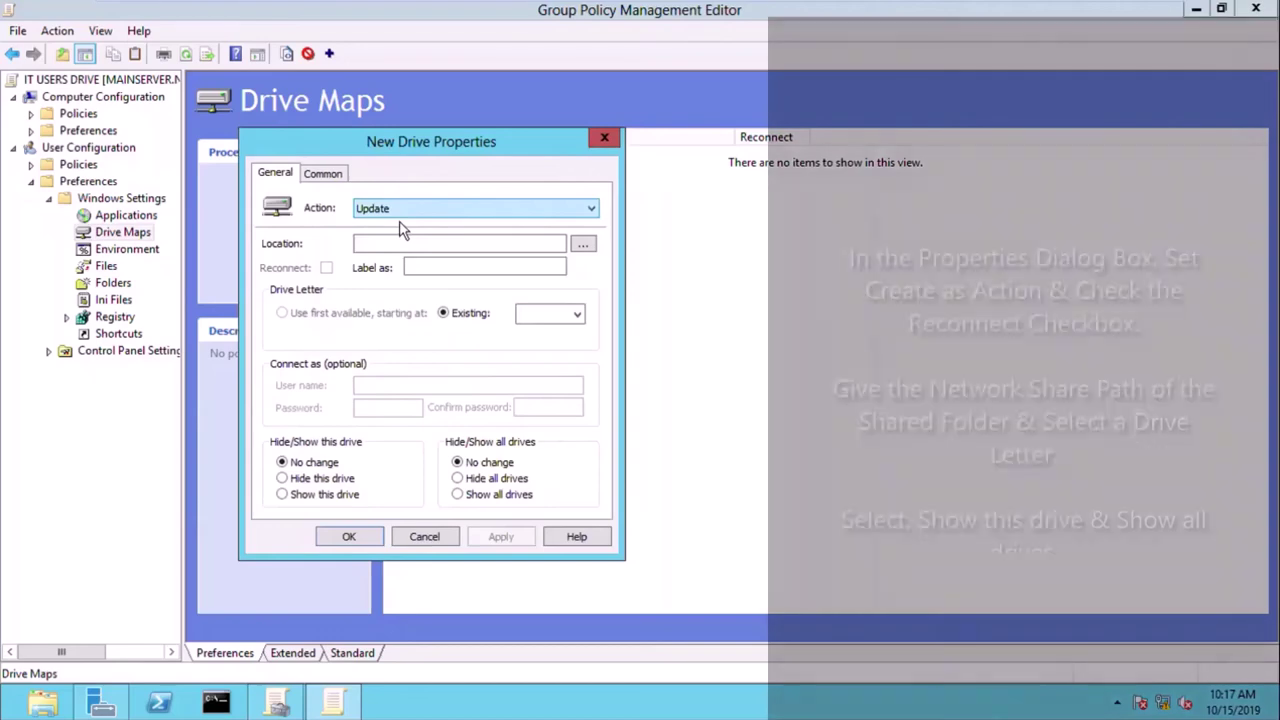
pyautogui.click(400, 210)
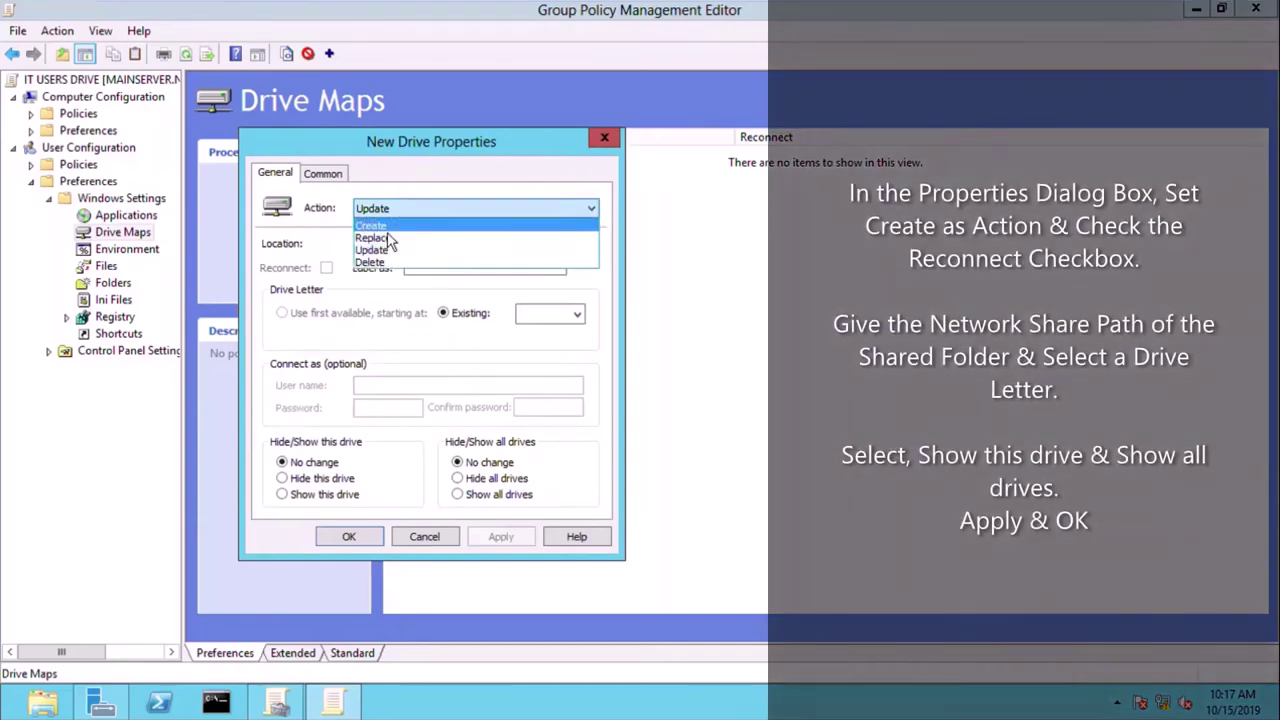
pyautogui.click(390, 226)
pyautogui.click(380, 246)
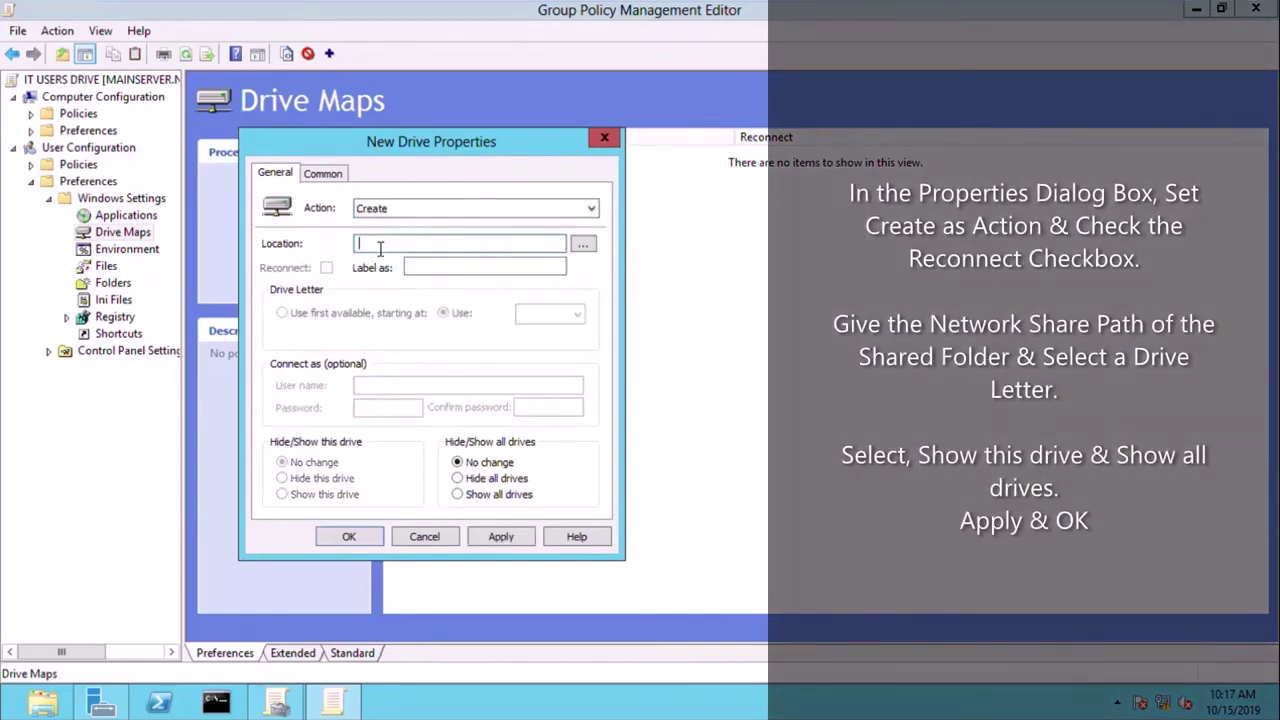
pyautogui.write('\\\\Mainserver\\it_drive')
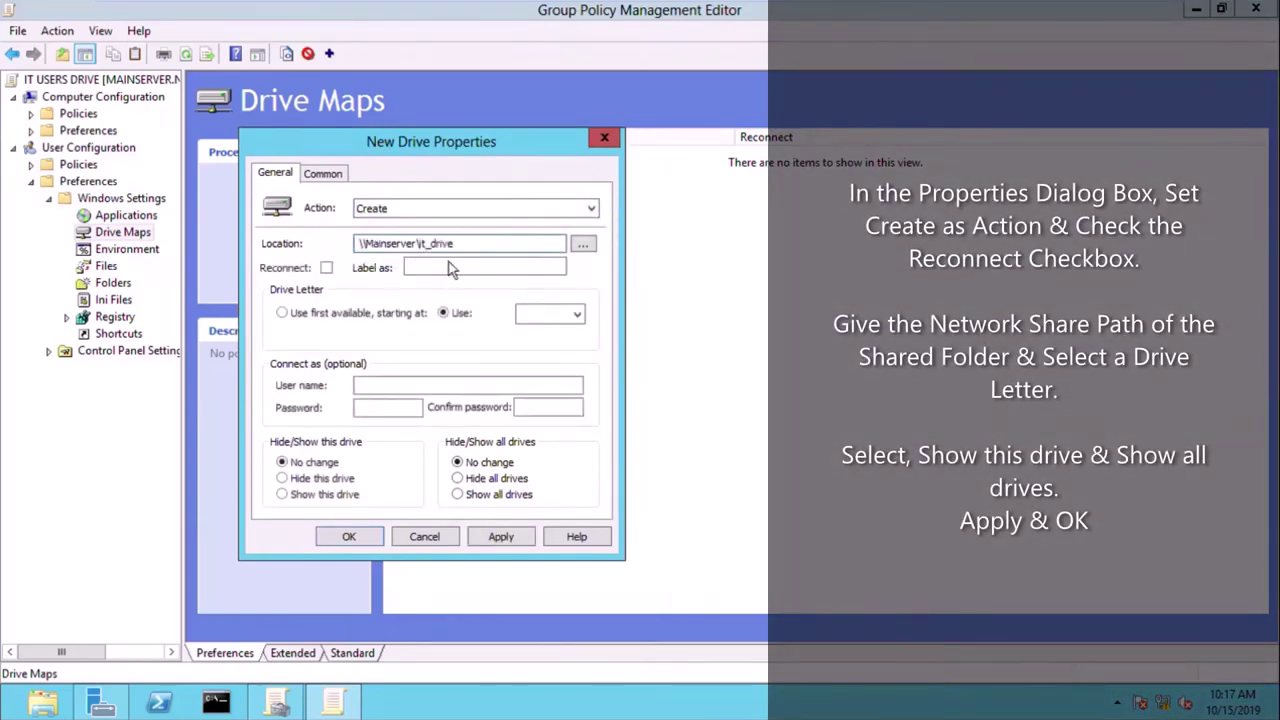
pyautogui.moveTo(456, 244); pyautogui.dragTo(282, 256)
pyautogui.click(504, 248)
# - Enable Reconnect for the mapped drive and assign it drive letter G
pyautogui.click(326, 268)
pyautogui.click(577, 318)
pyautogui.moveTo(585, 407); pyautogui.dragTo(585, 417)
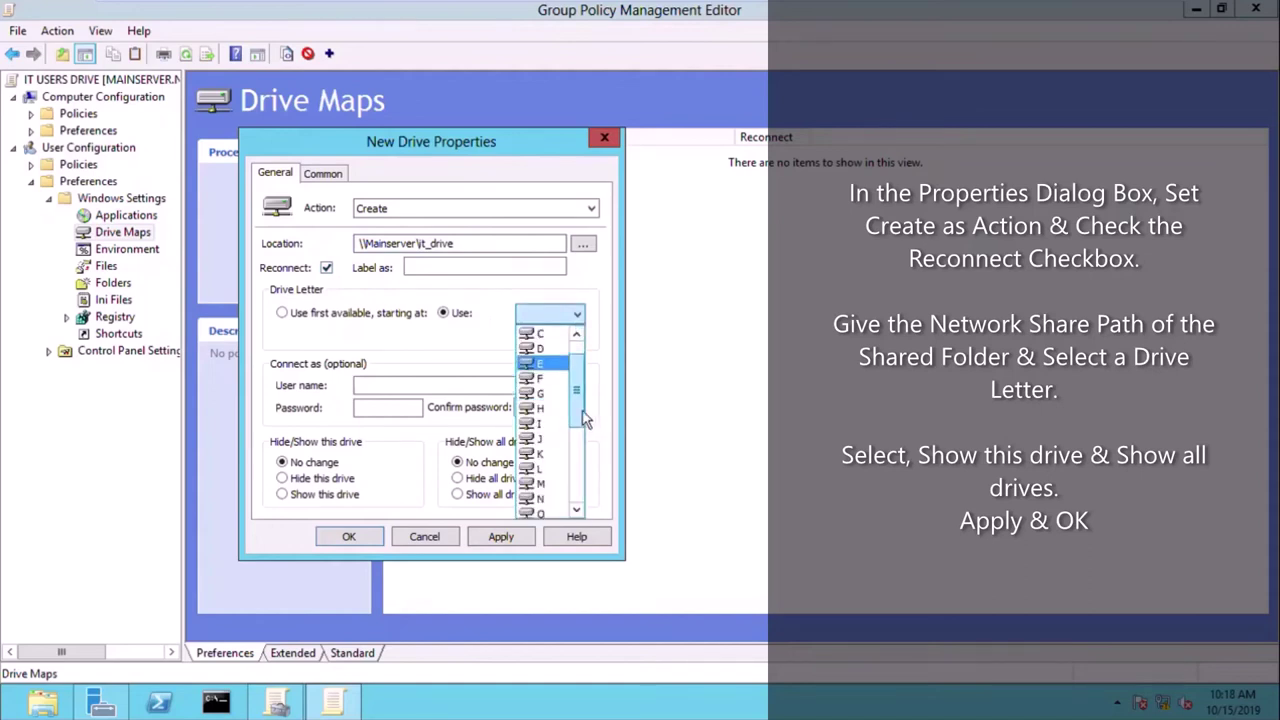
pyautogui.click(547, 396)
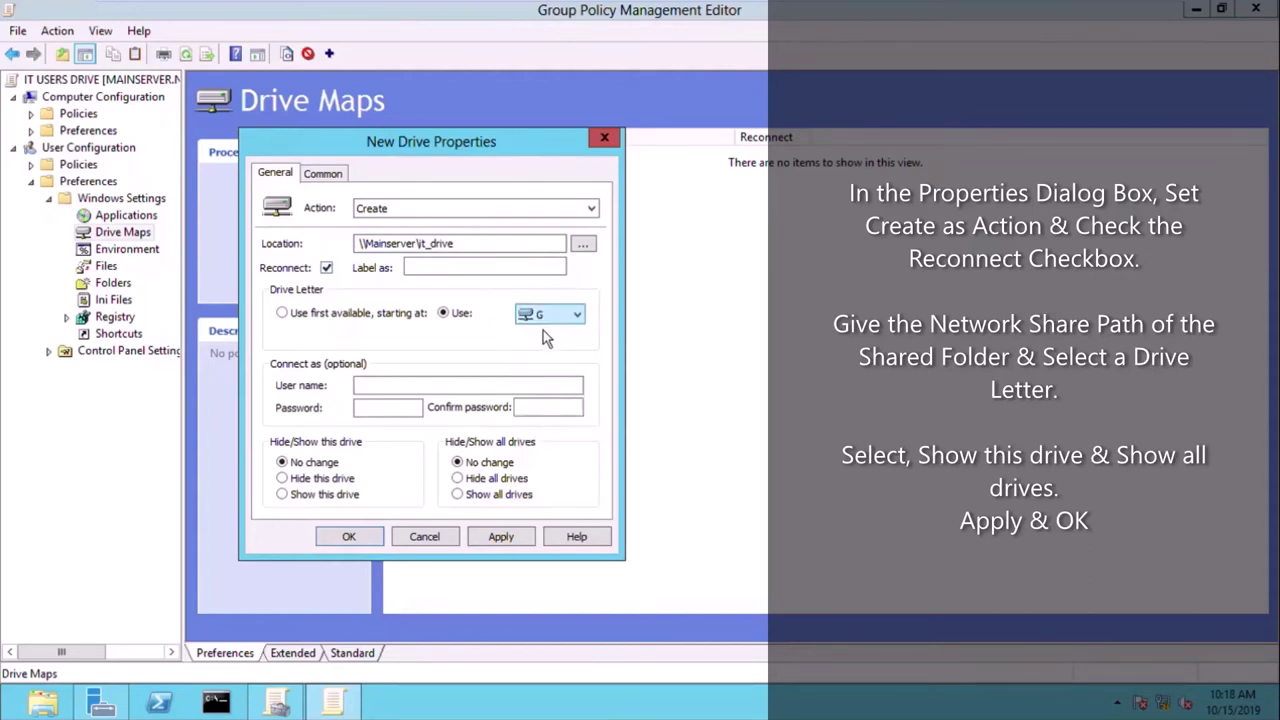
# - Set the mapped drive to Show this drive and Show all drives, and save its properties
pyautogui.click(289, 497)
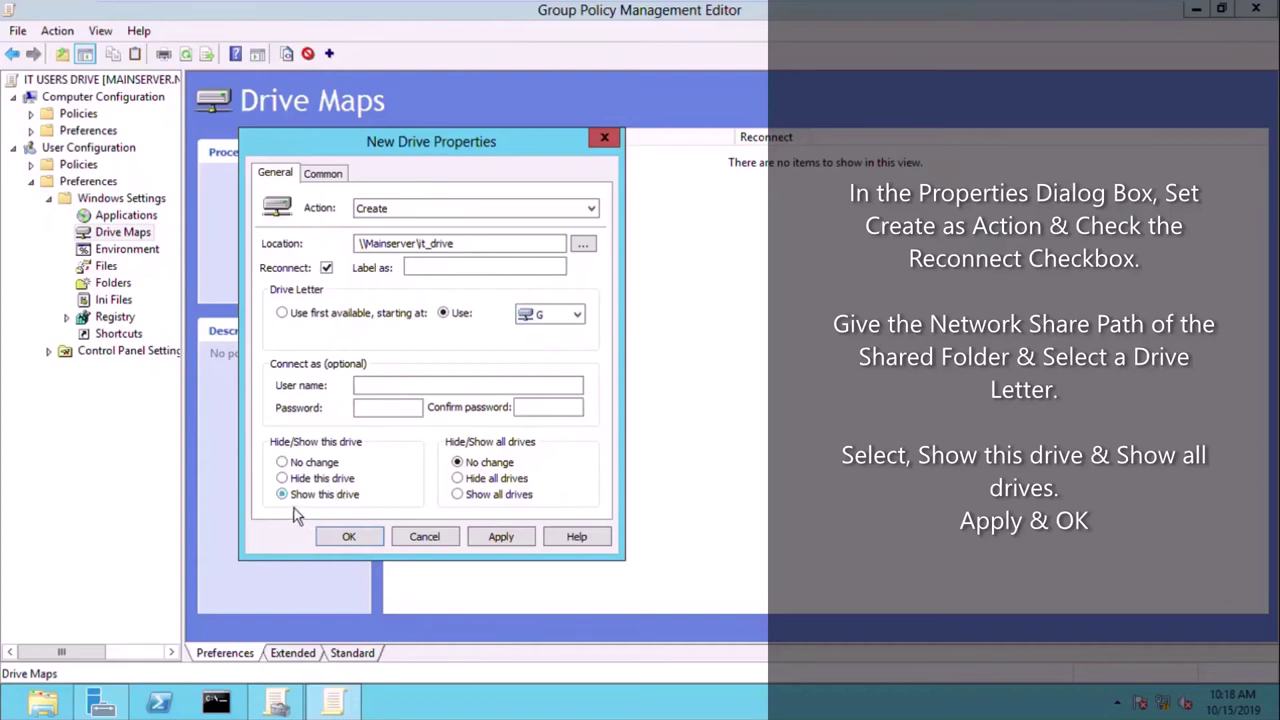
pyautogui.click(463, 495)
pyautogui.click(501, 537)
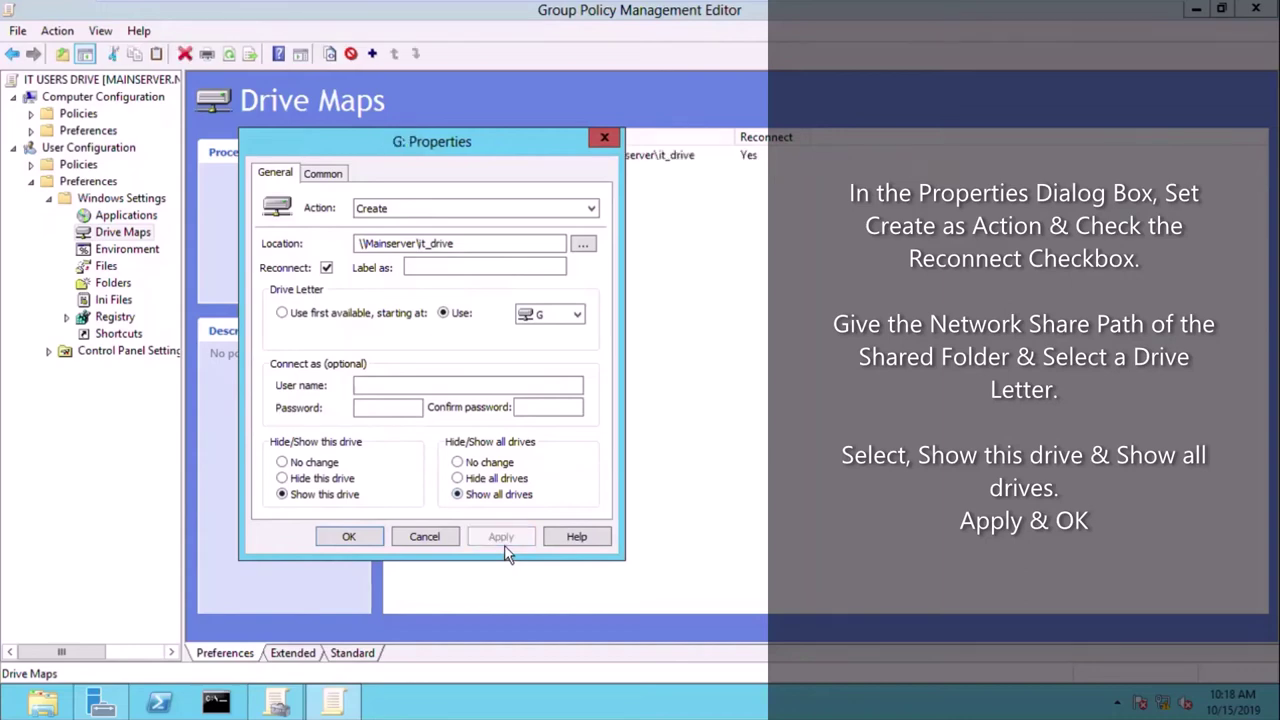
pyautogui.click(348, 537)
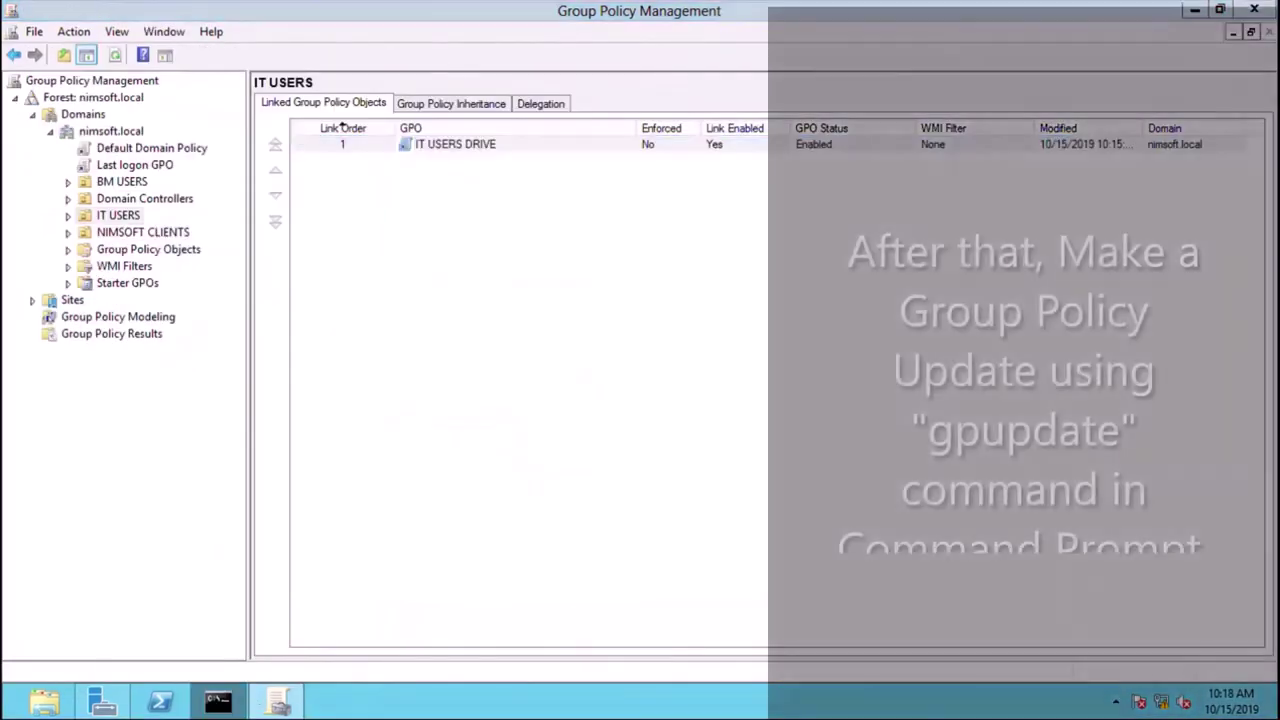
# - Switch to Command Prompt on the server and run gpupdate to update Group Policy
pyautogui.click(216, 700)
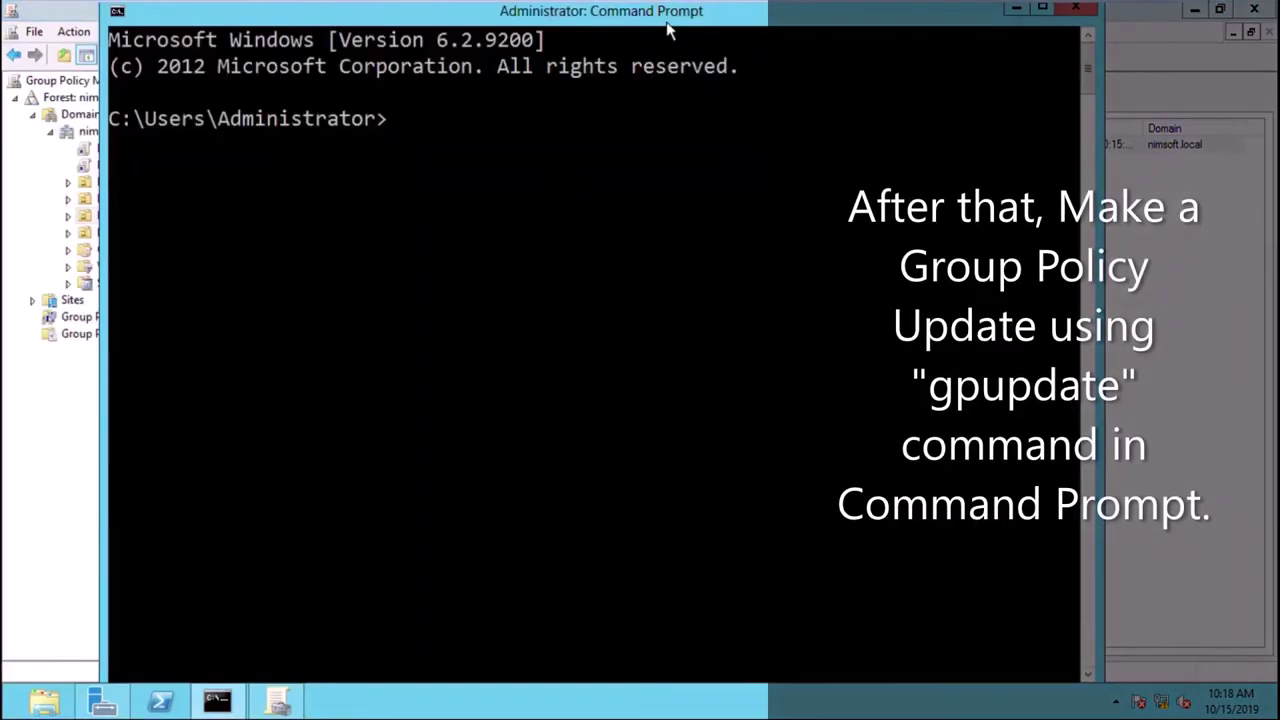
pyautogui.moveTo(668, 30); pyautogui.dragTo(599, 63)
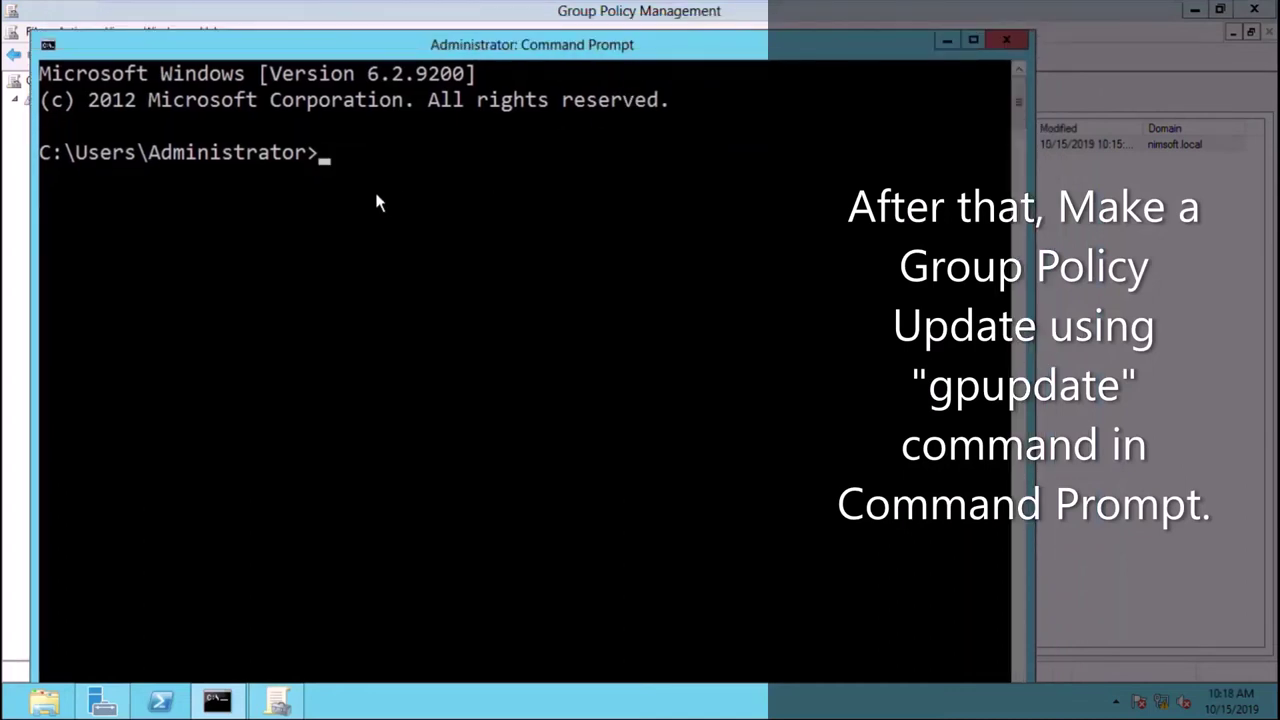
pyautogui.write('gpupdate')
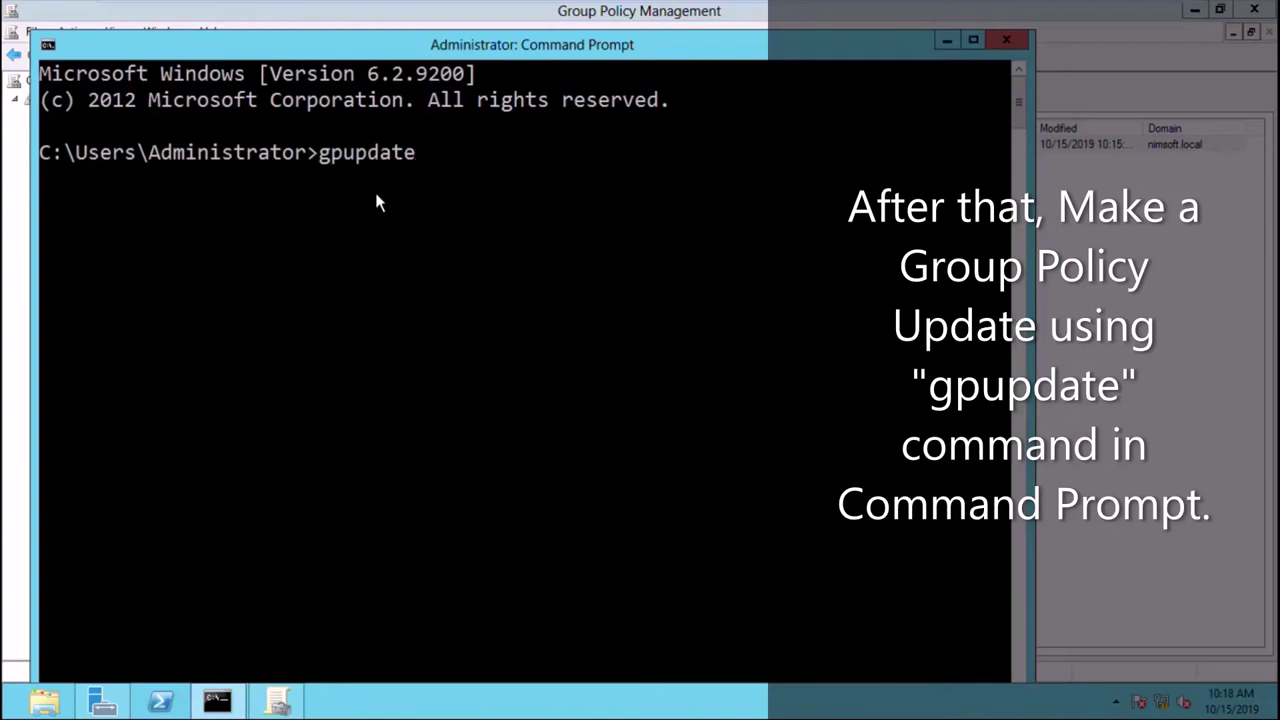
pyautogui.press('Return')
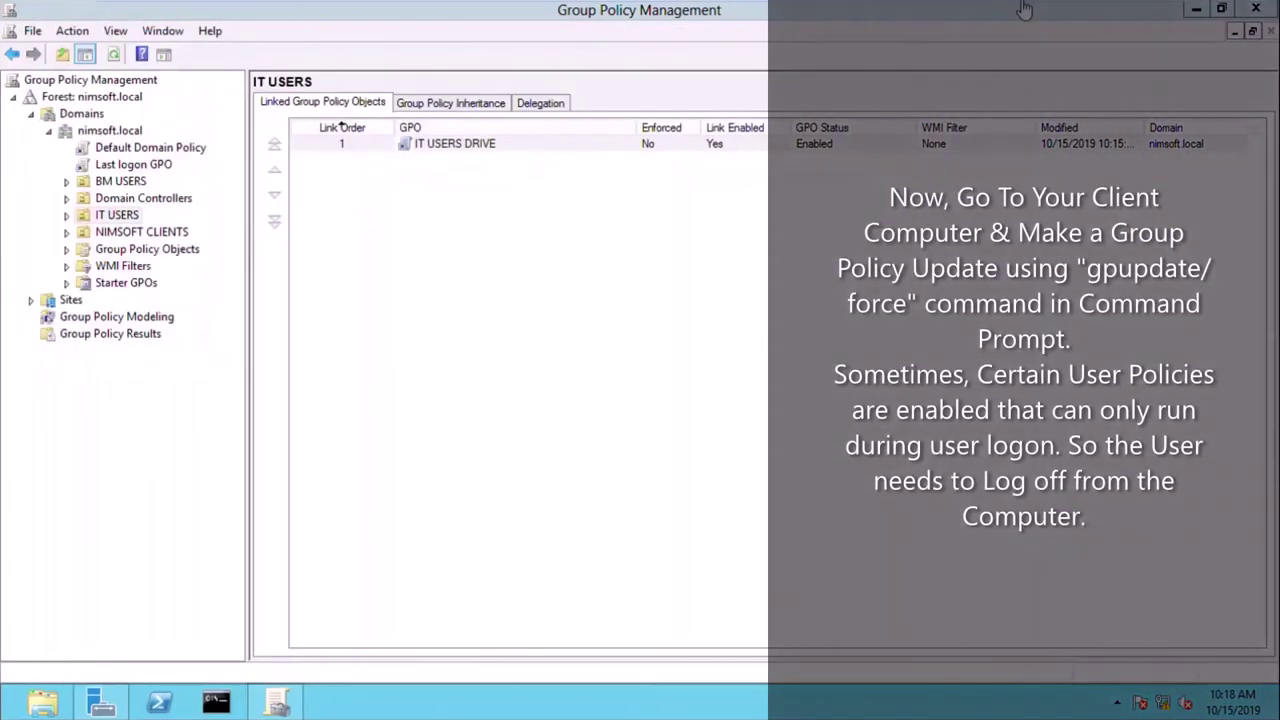
# - Switch to the CLIENTPC virtual machine and open a Command Prompt there
pyautogui.moveTo(1022, 9)
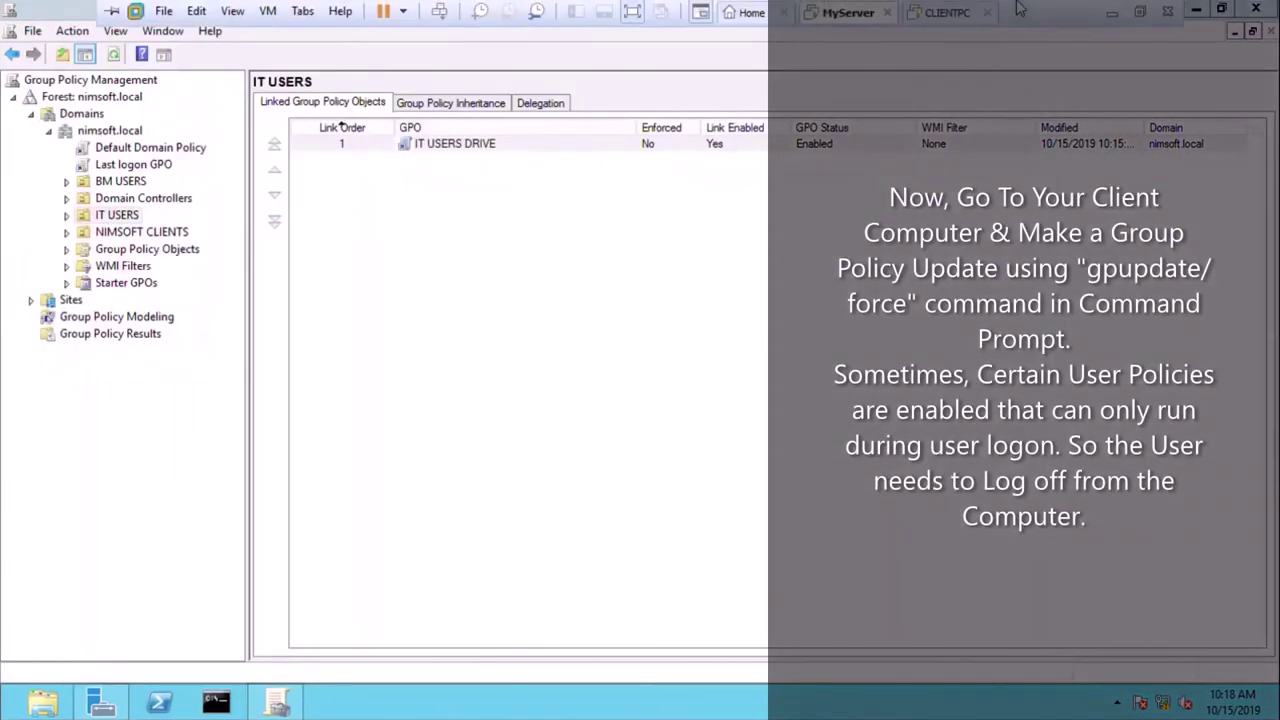
pyautogui.click(950, 14)
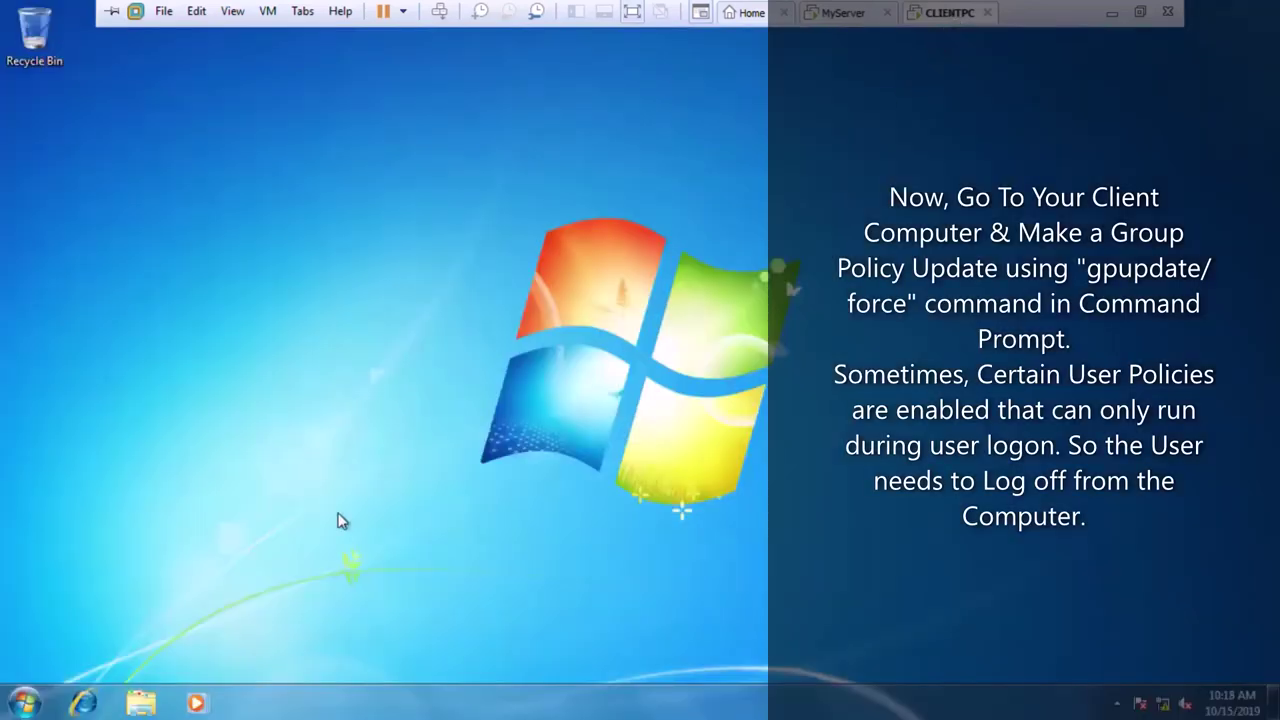
pyautogui.click(24, 703)
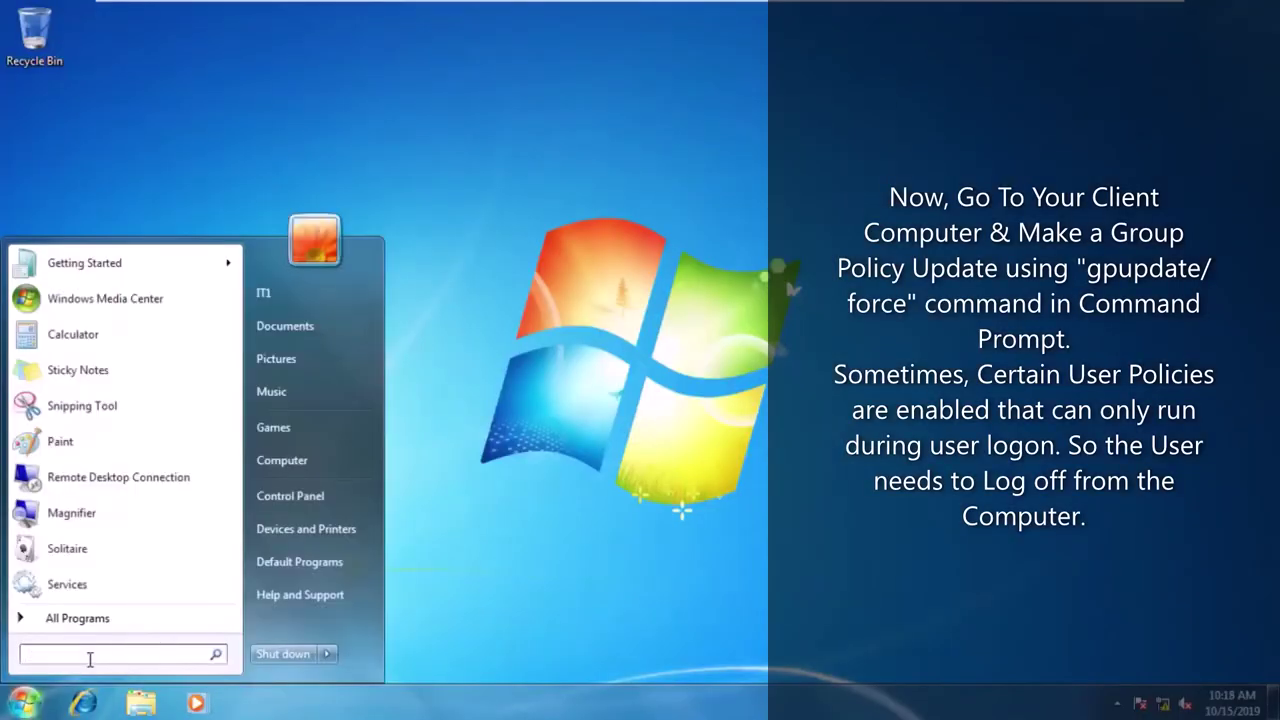
pyautogui.write('cmd')
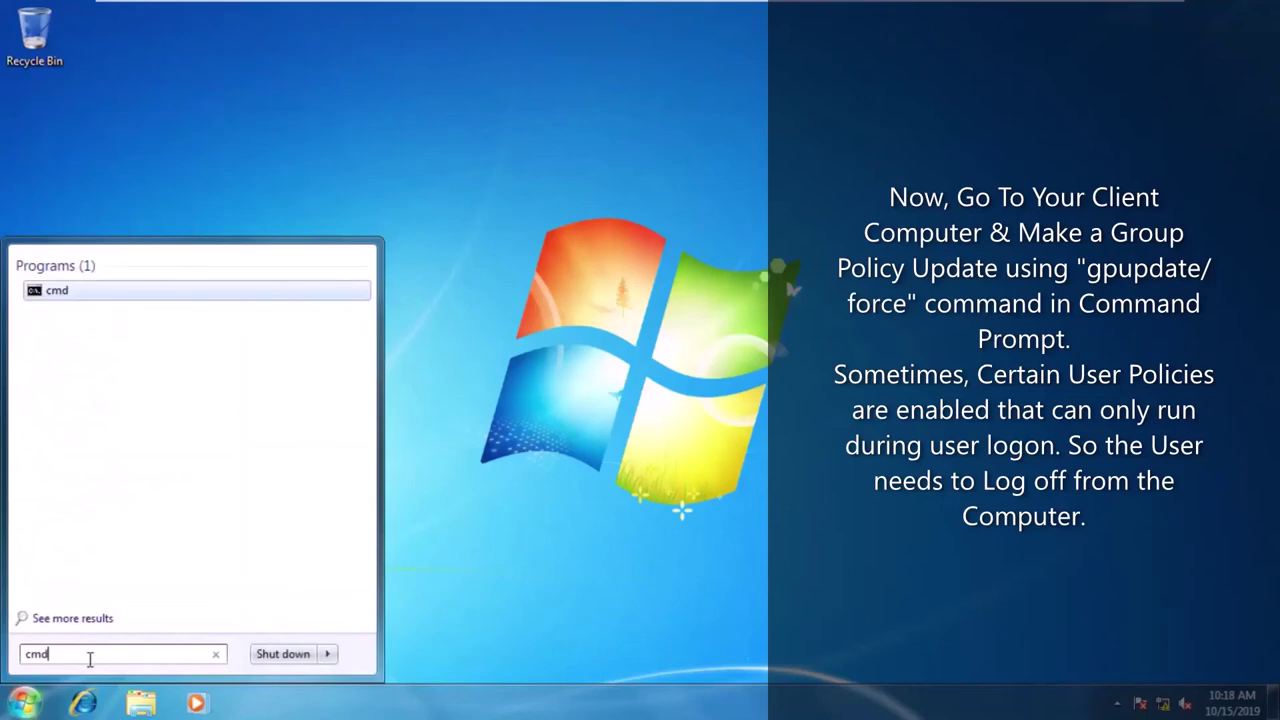
pyautogui.press('Return')
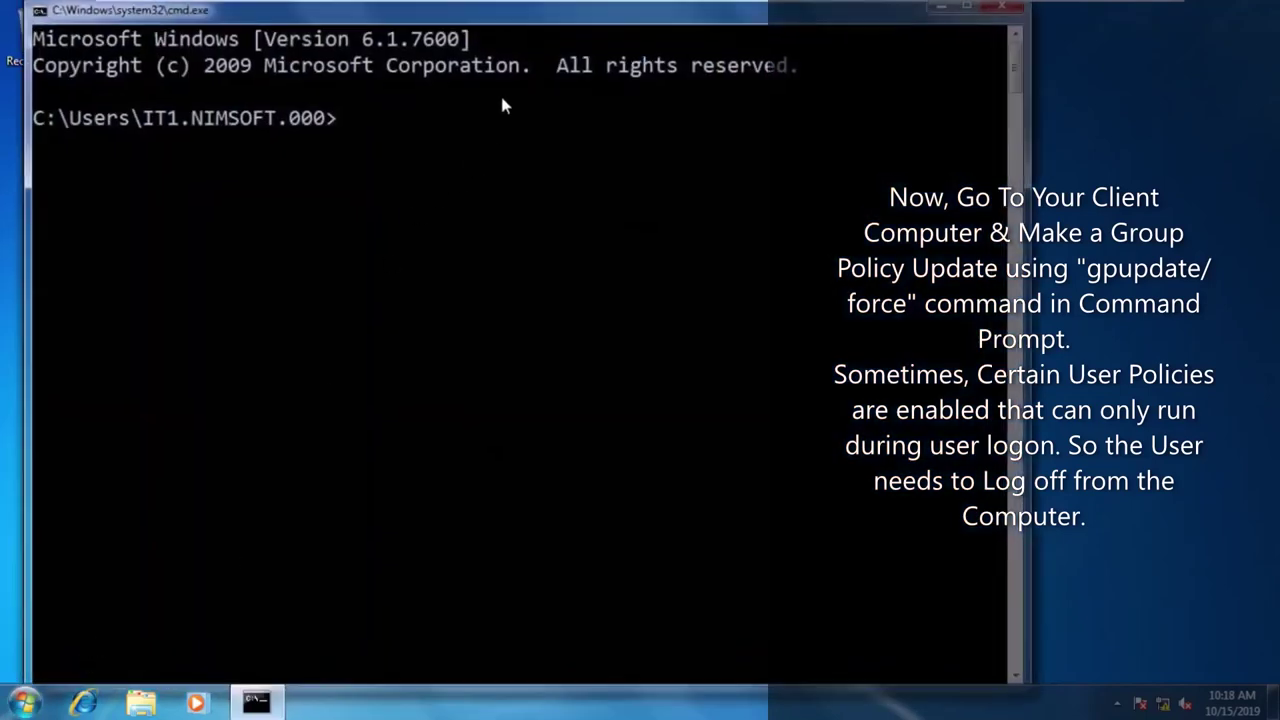
# - Force a Group Policy update on the client with gpupdate/force and accept logging off with Y
pyautogui.moveTo(567, 17); pyautogui.dragTo(553, 66)
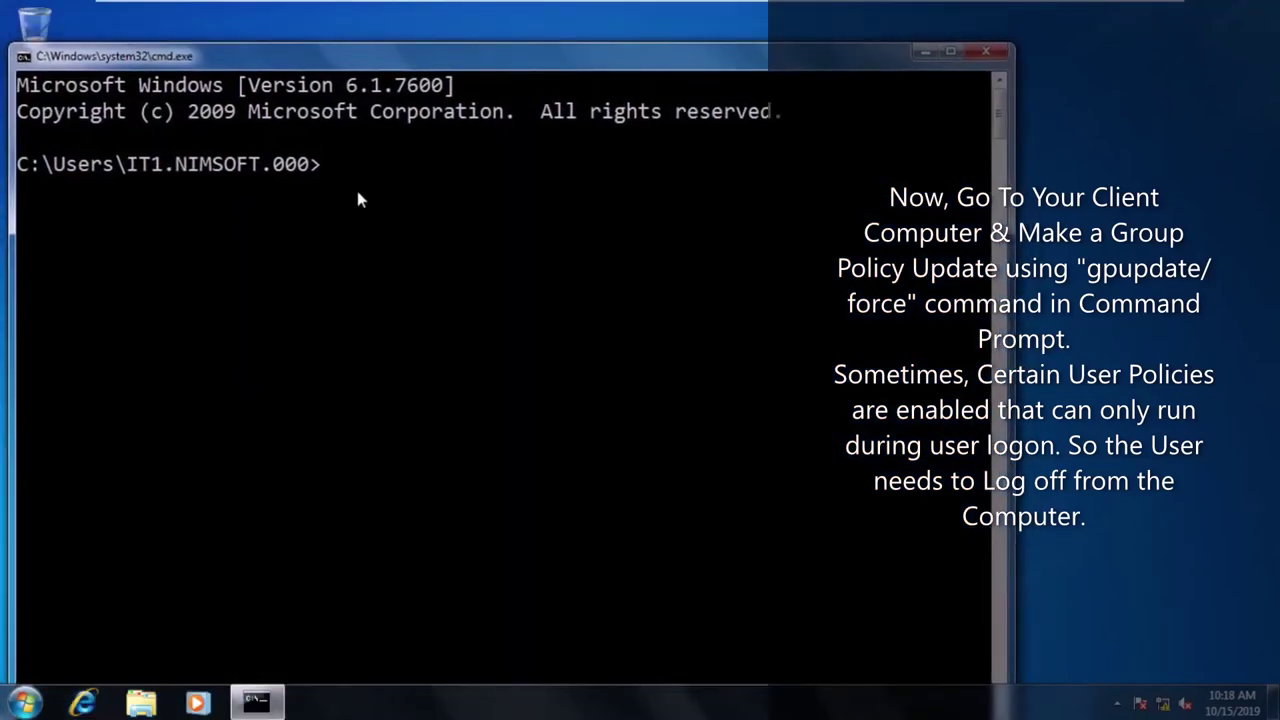
pyautogui.write('gpupdate')
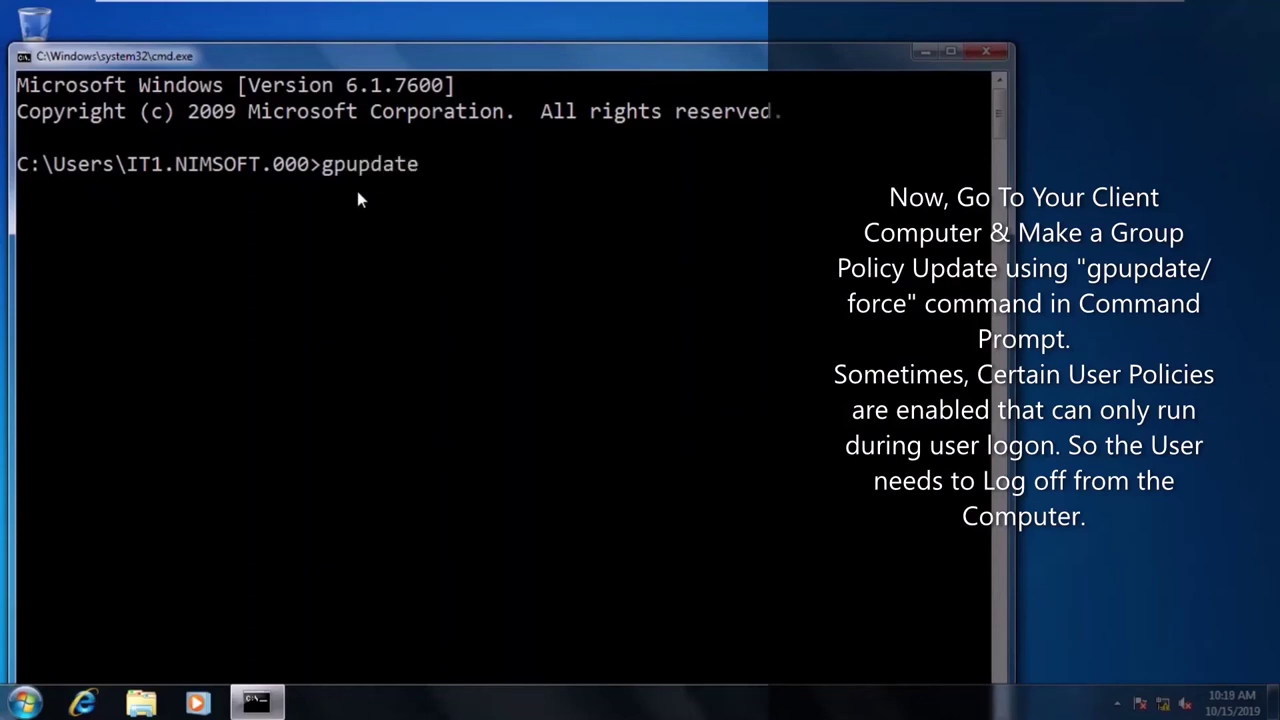
pyautogui.write('/force')
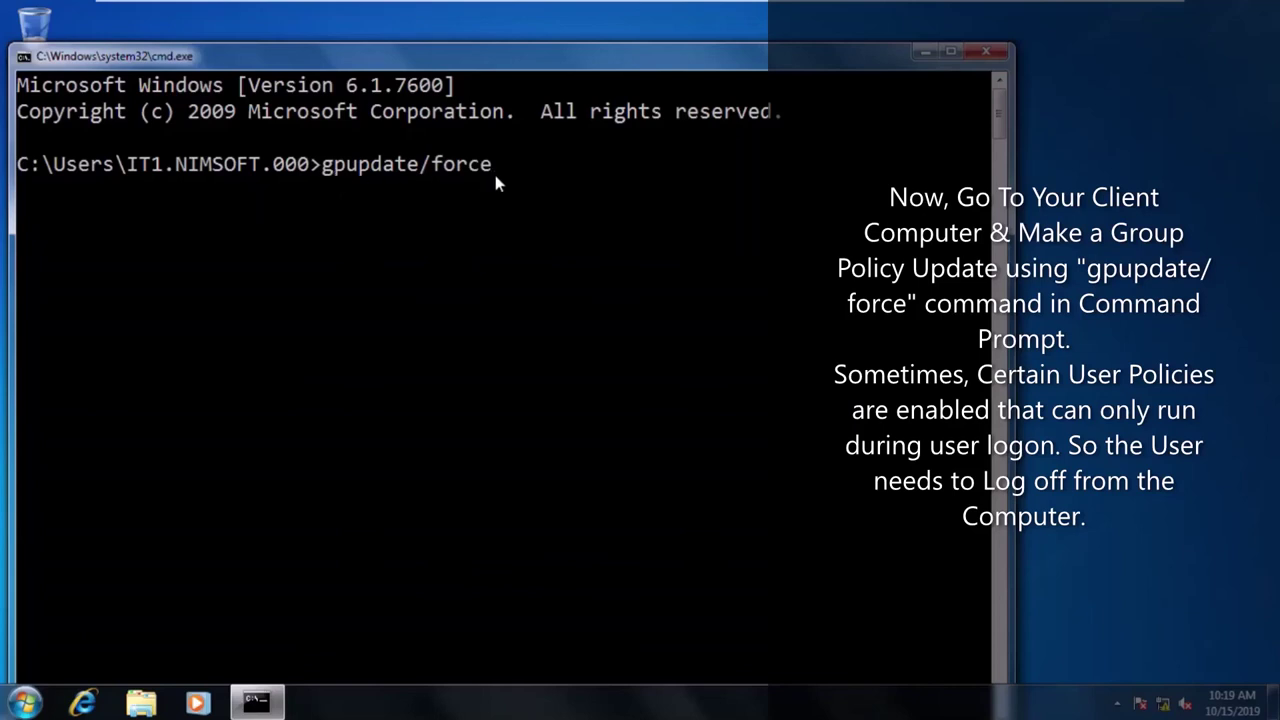
pyautogui.press('Return')
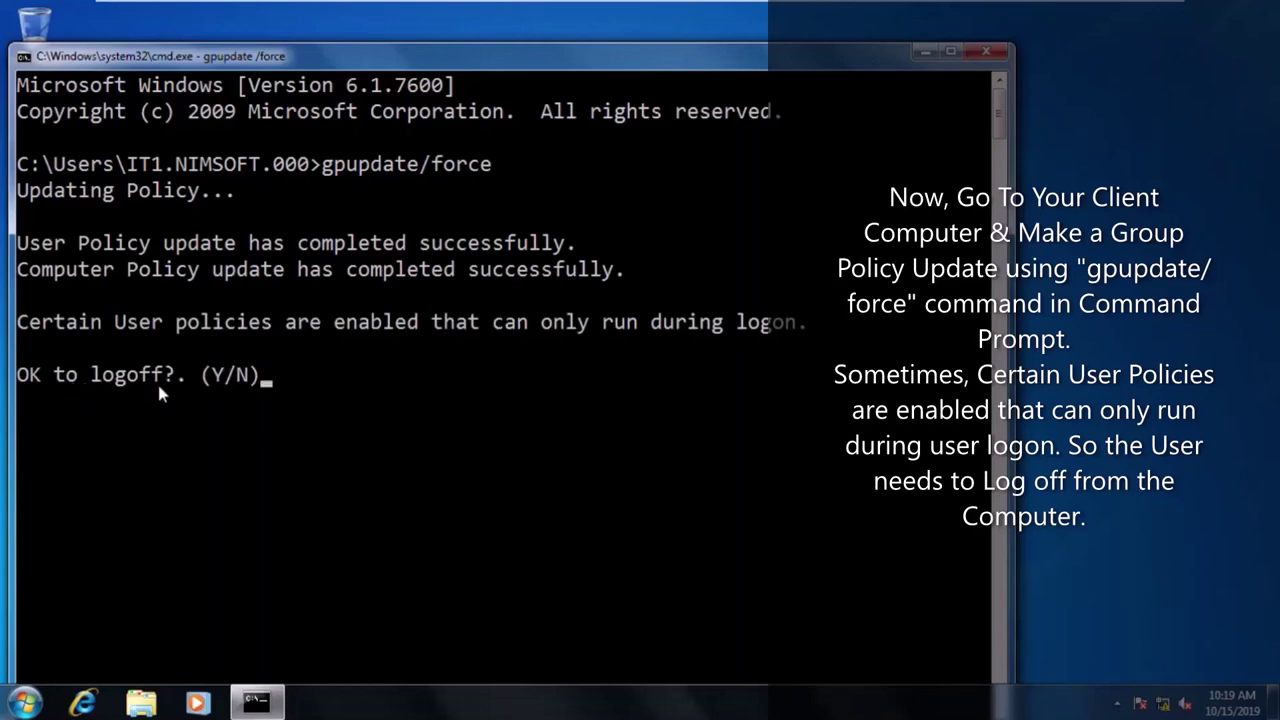
pyautogui.write('Y')
pyautogui.press('Return')
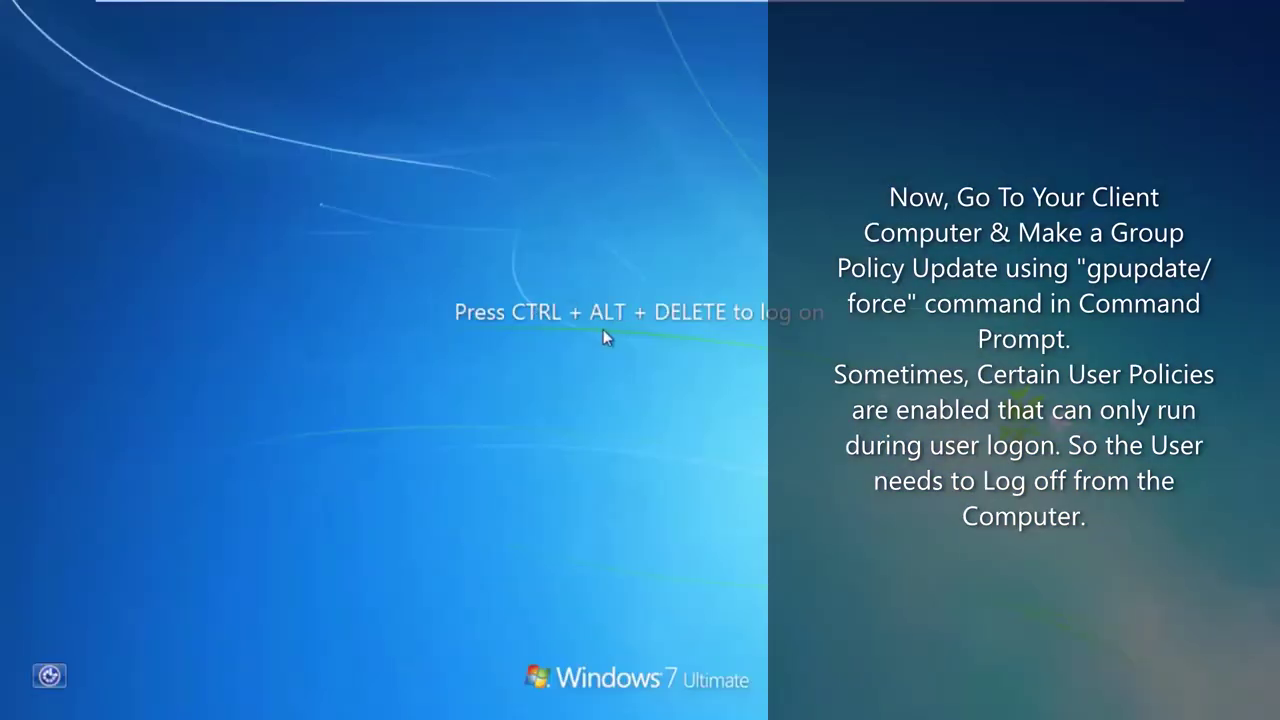
# - Log back on to the client as NIMSOFT\IT1 with the account password and acknowledge the logon information
pyautogui.hotkey('ctrl', 'alt', 'Delete')
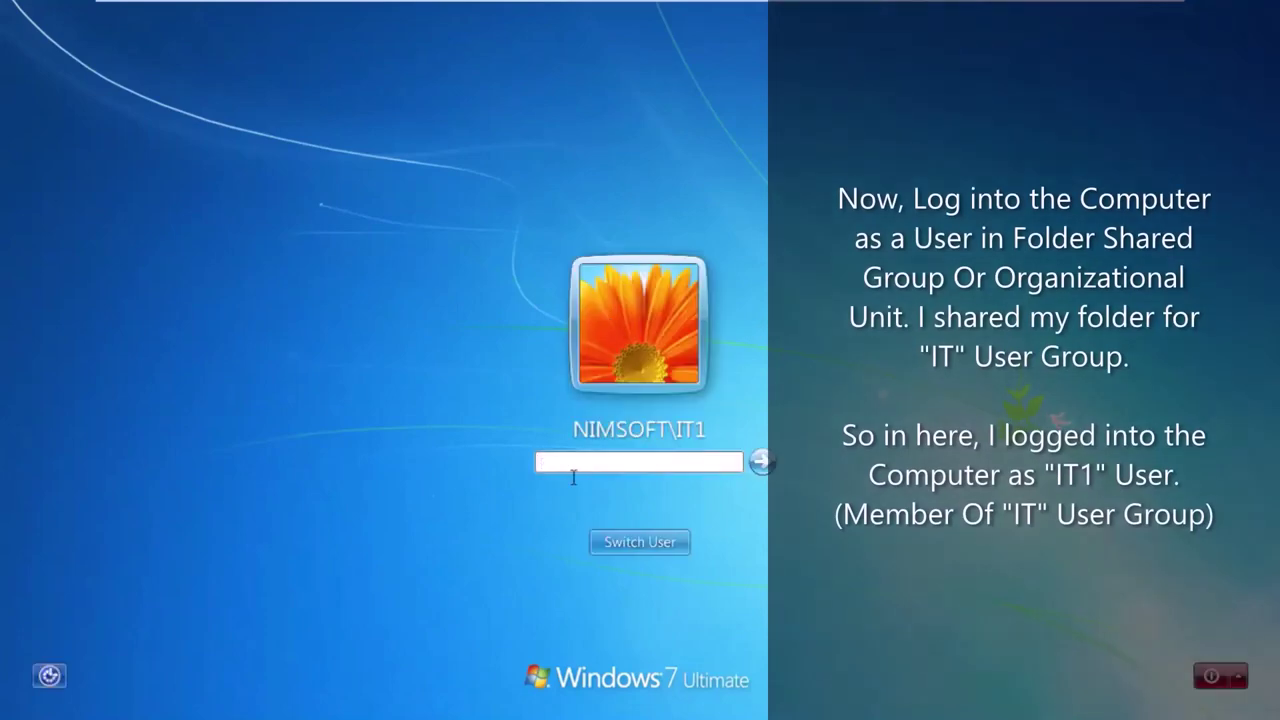
pyautogui.write('•••')
pyautogui.click(762, 464)
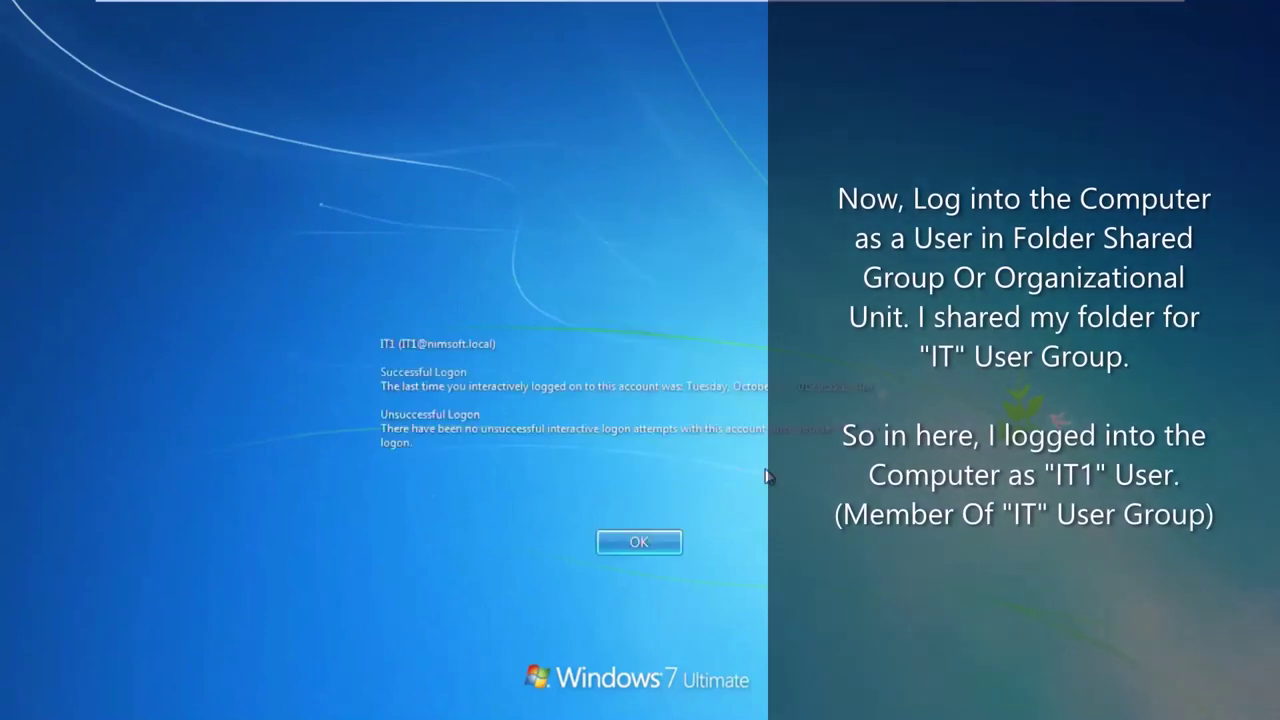
pyautogui.click(652, 542)
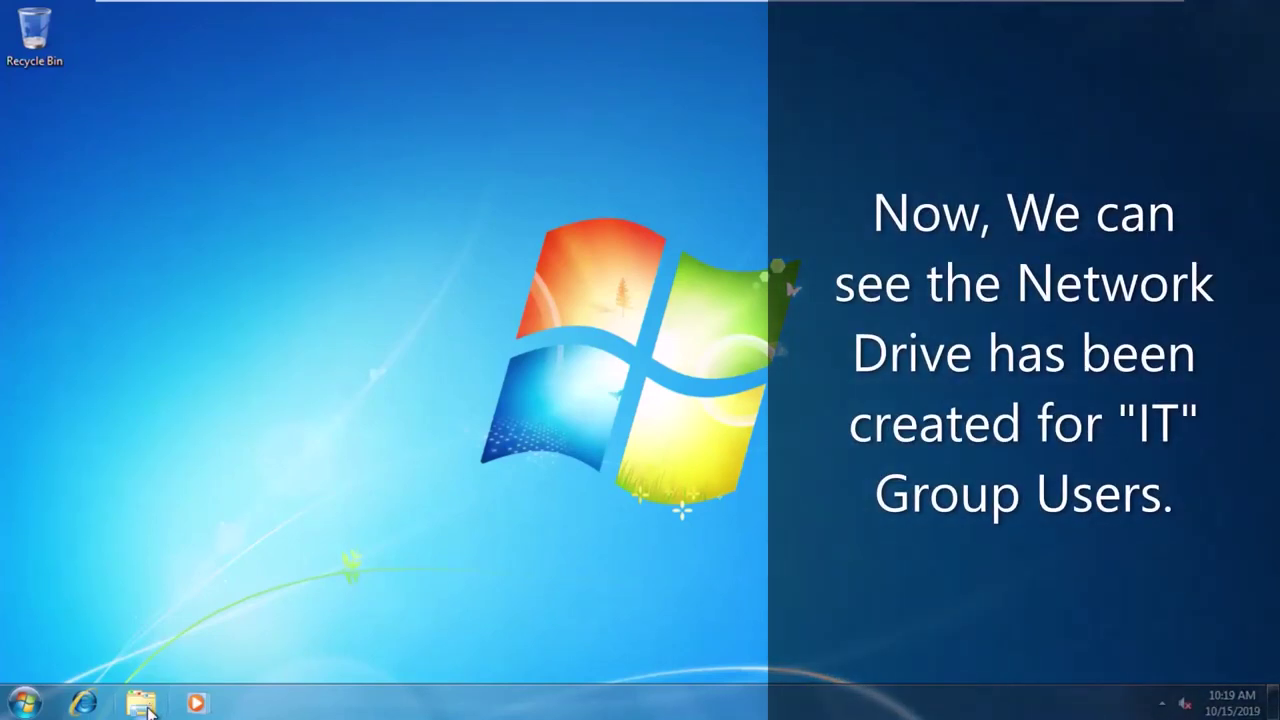
# - Open Computer in Windows Explorer and check the network locations for the mapped it_drive (G:)
pyautogui.click(146, 706)
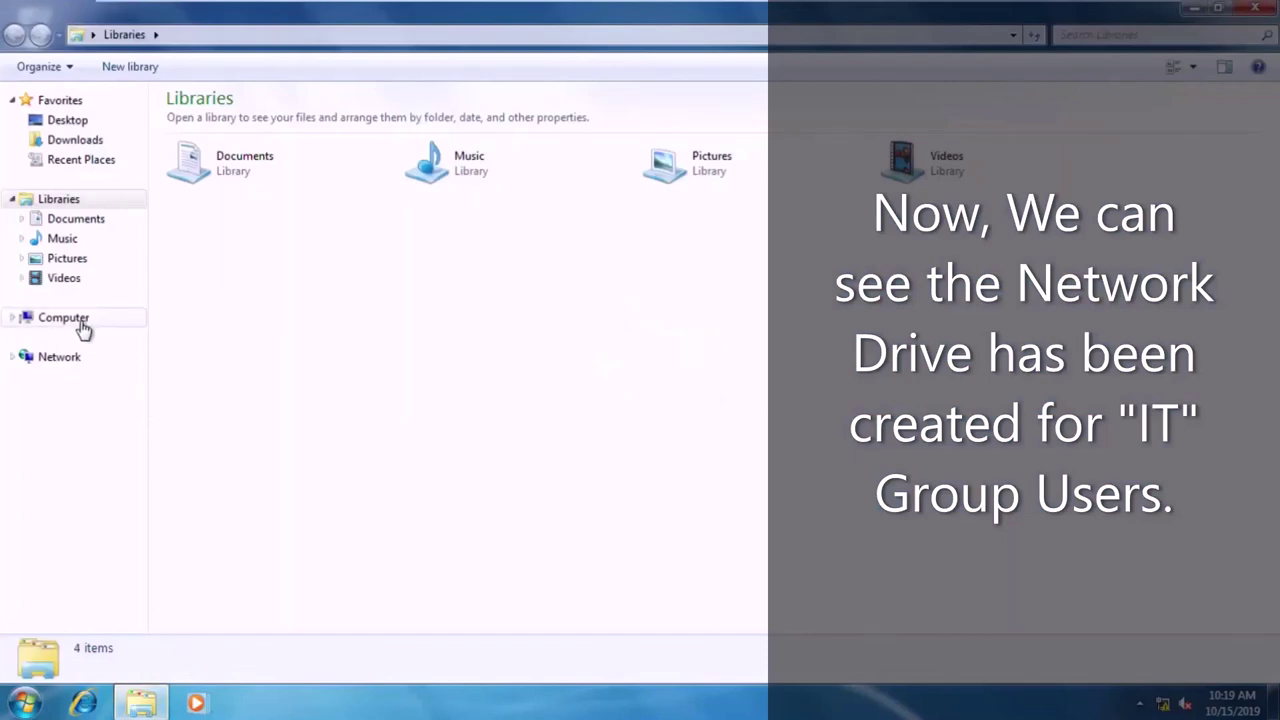
pyautogui.click(88, 328)
pyautogui.click(253, 310)
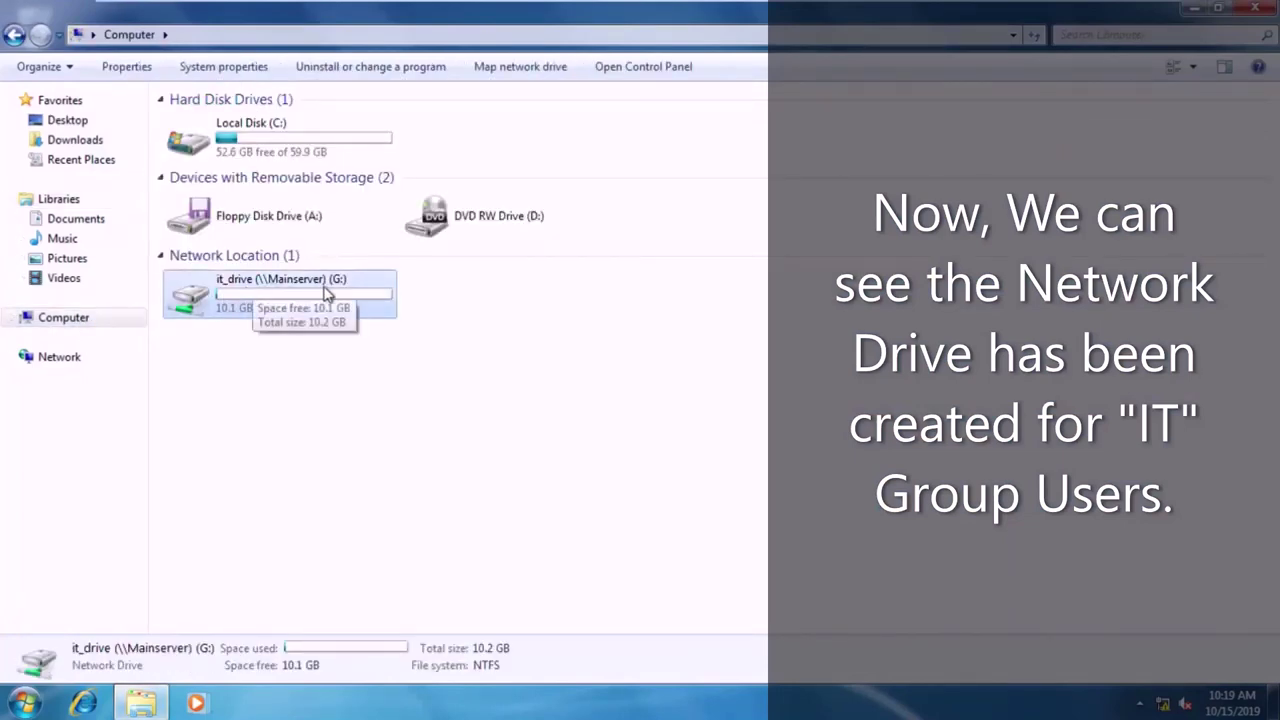
pyautogui.click(388, 408)
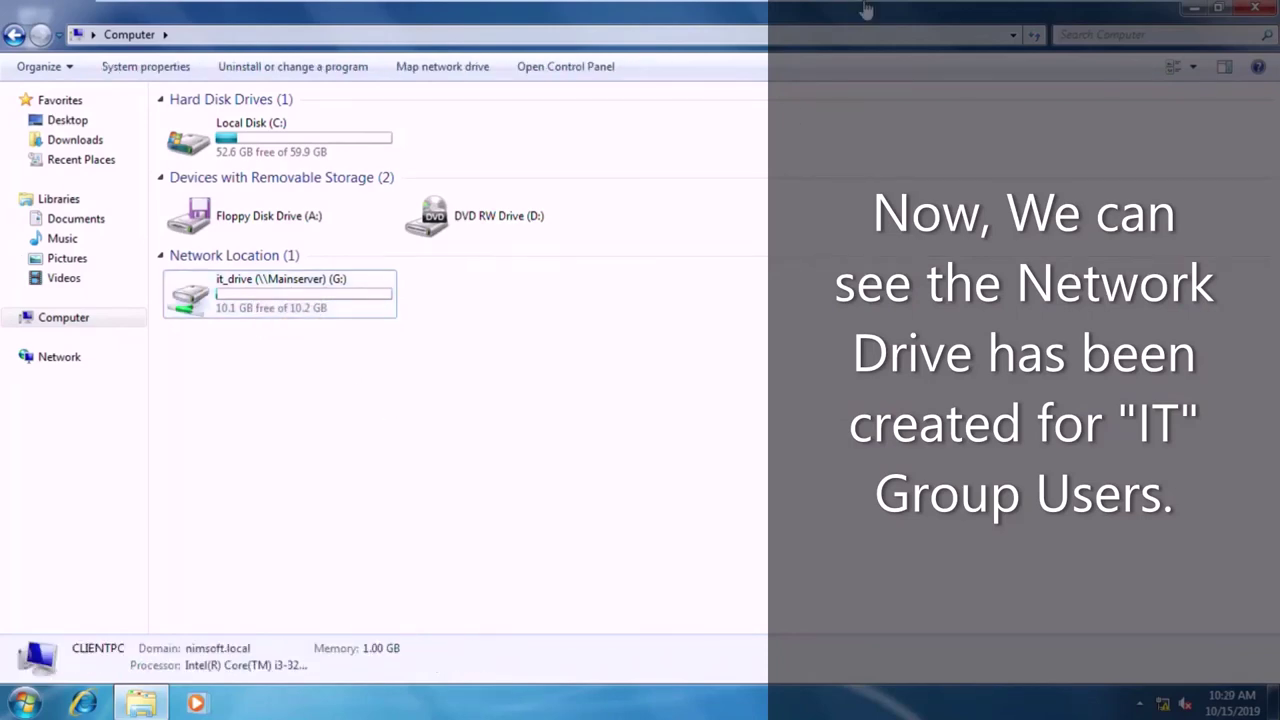